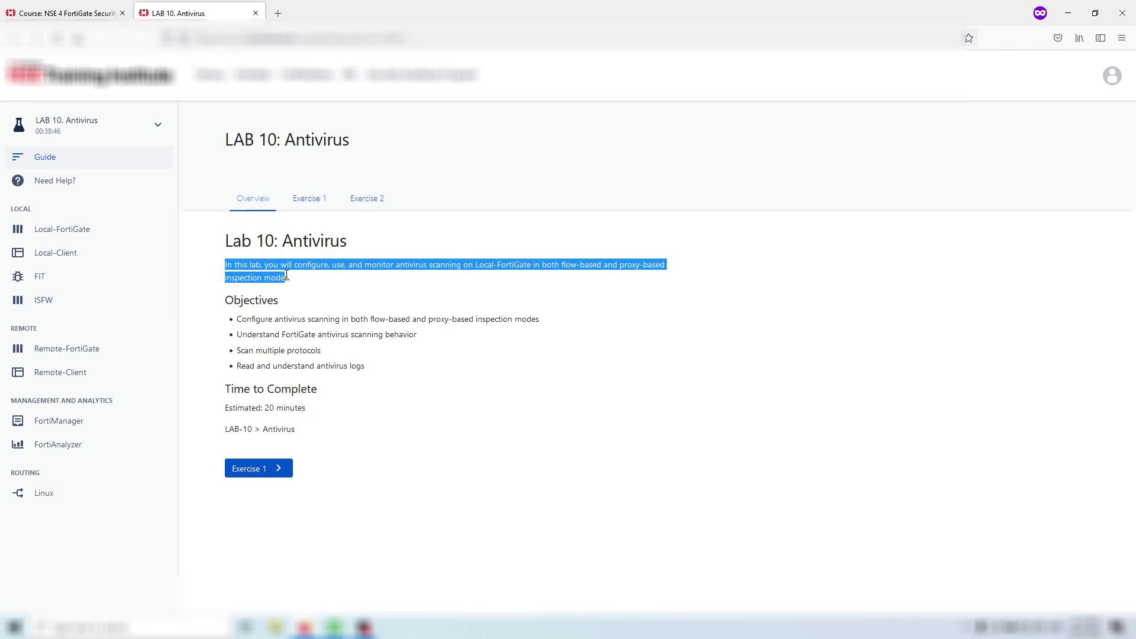
- Read the Lab 10 objectives, then open the Exercise 1 proxy-based antivirus instructions
drag(312, 319, 237, 318)
drag(309, 334, 414, 335)
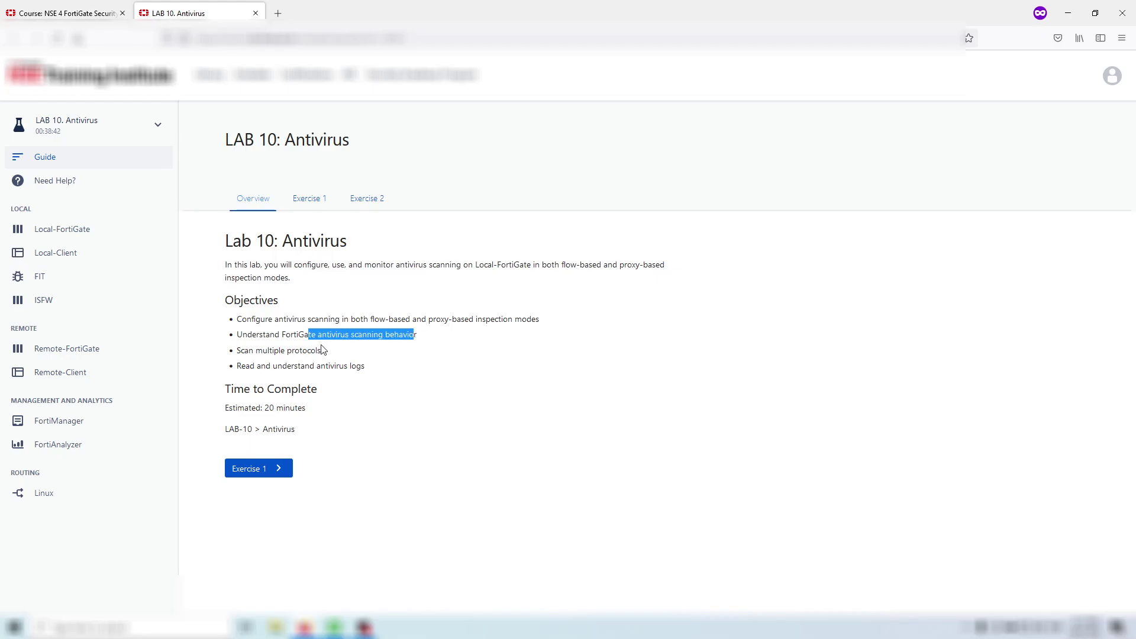
drag(273, 350, 309, 365)
click(254, 469)
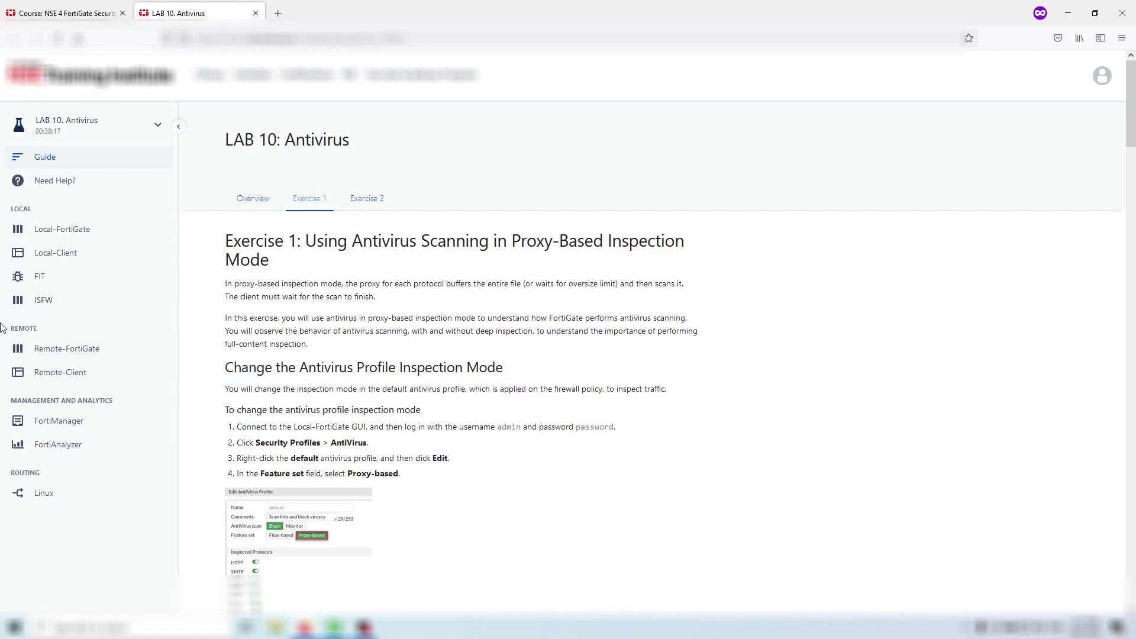
- Open Local-FortiGate over HTTPS and sign in with the admin account and lab password
click(69, 237)
click(110, 261)
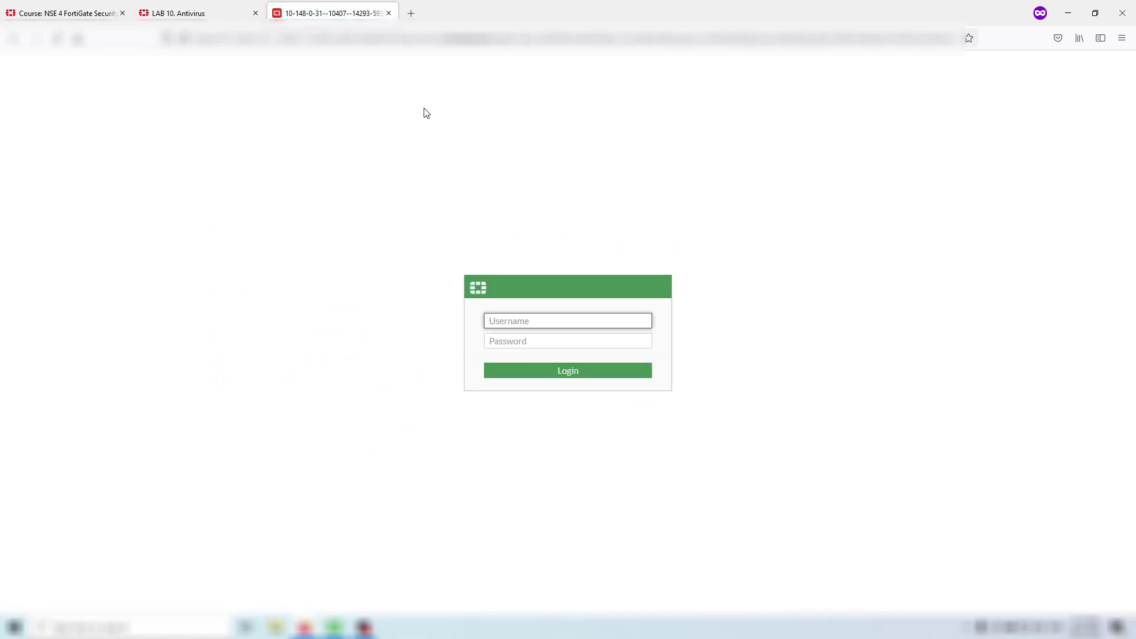
text(admin)
key(Tab)
text(password)
click(520, 371)
- Glance at the lab guide, then return to the FortiGate tab
click(230, 6)
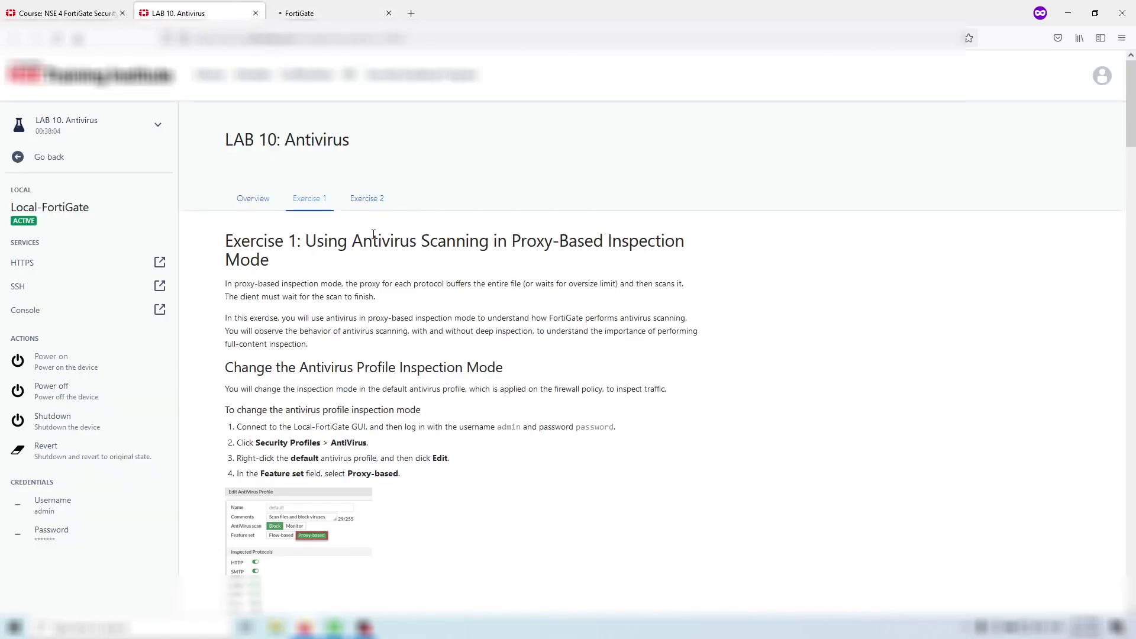
scroll(379, 221, down, 3)
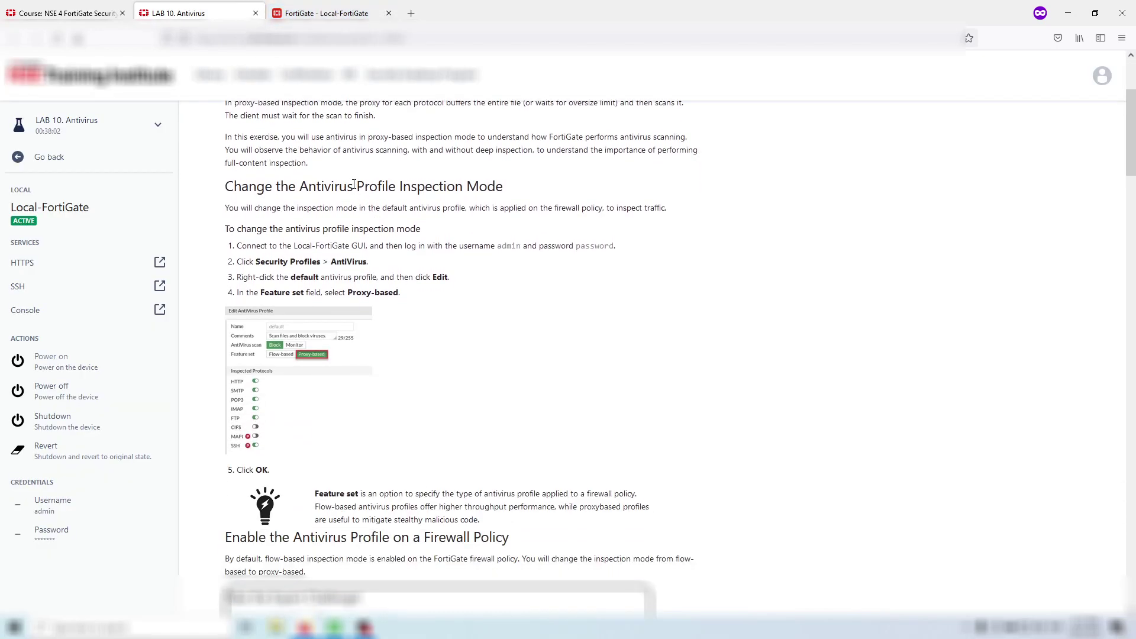
click(313, 13)
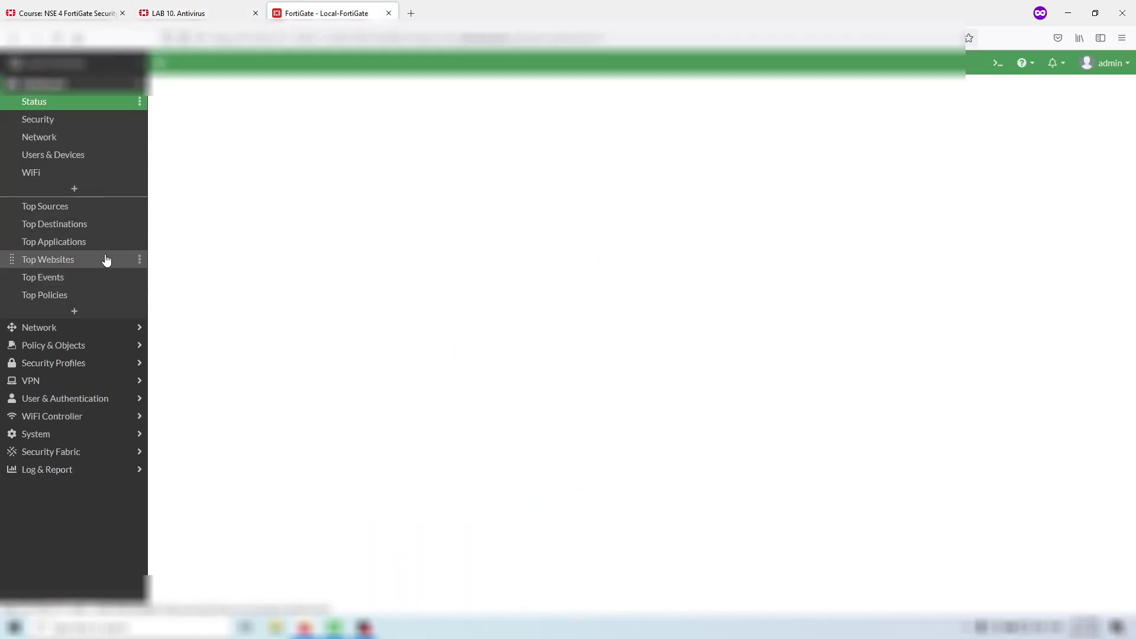
- Edit the default AntiVirus profile and set its feature set to Proxy-based
click(122, 362)
click(109, 176)
click(223, 9)
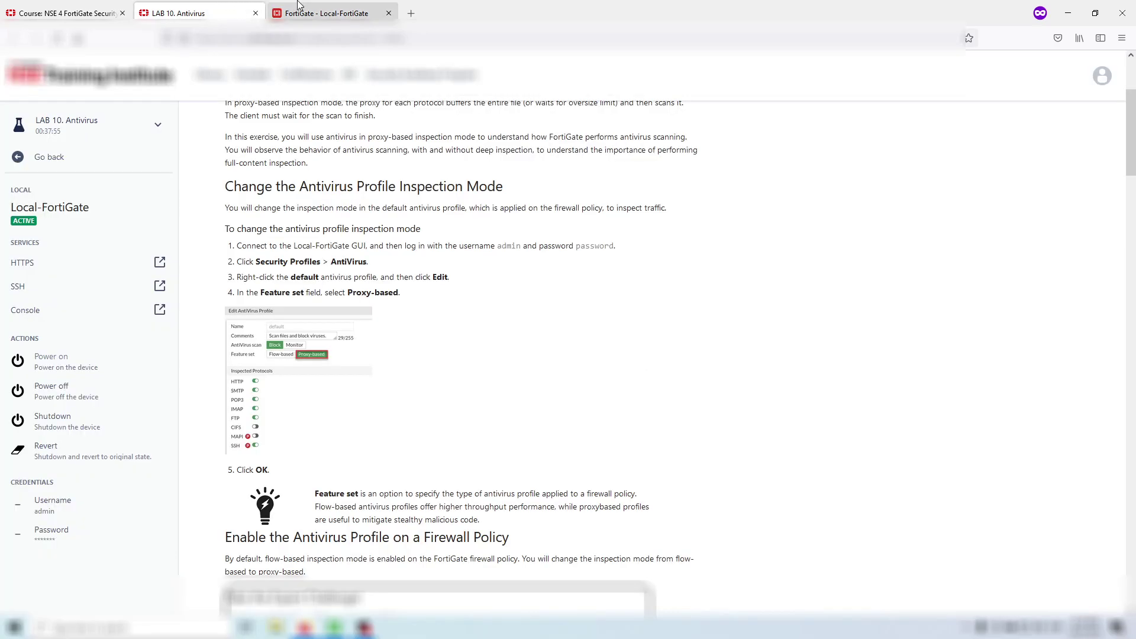
click(296, 8)
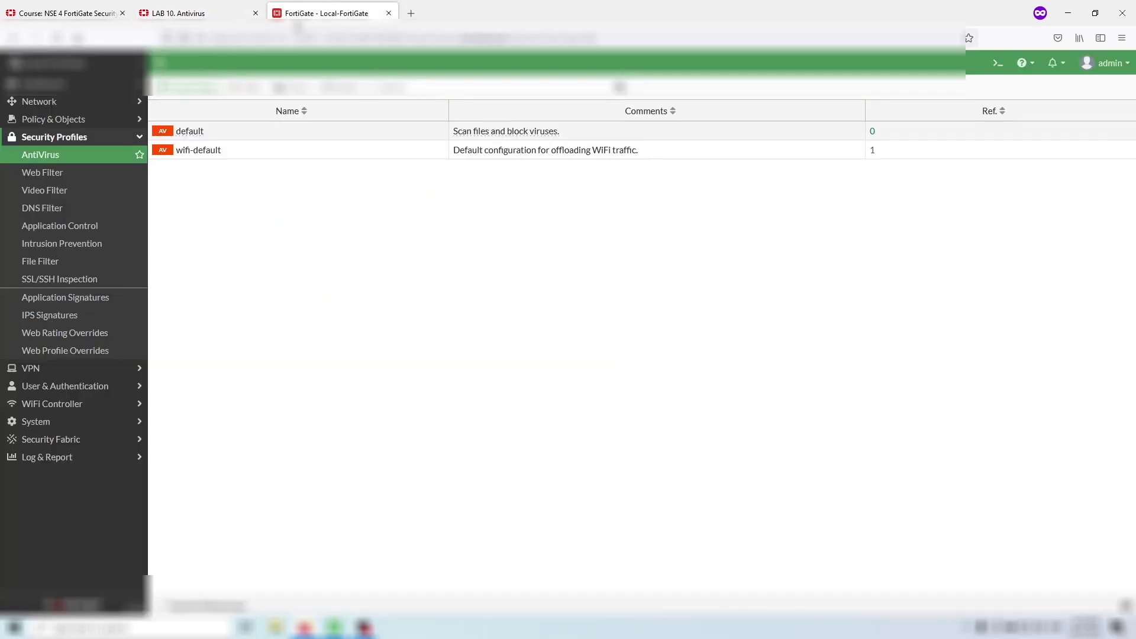
click(258, 131)
click(237, 10)
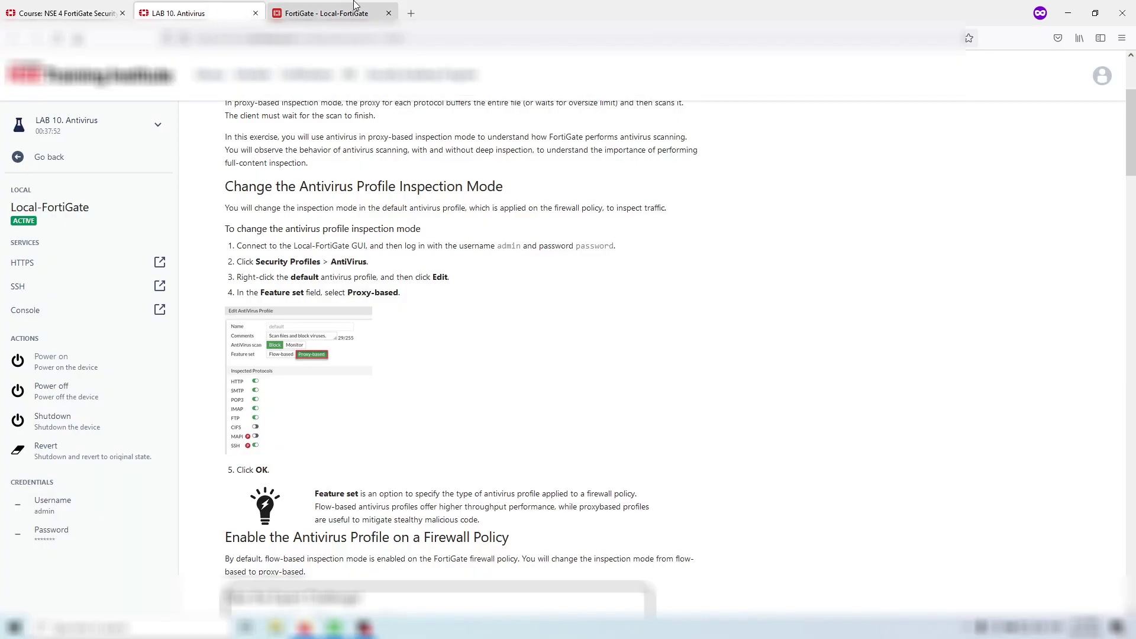
click(353, 5)
click(324, 170)
- Read ahead to the Full_Access policy section of the lab guide, then return to the profile form
click(214, 5)
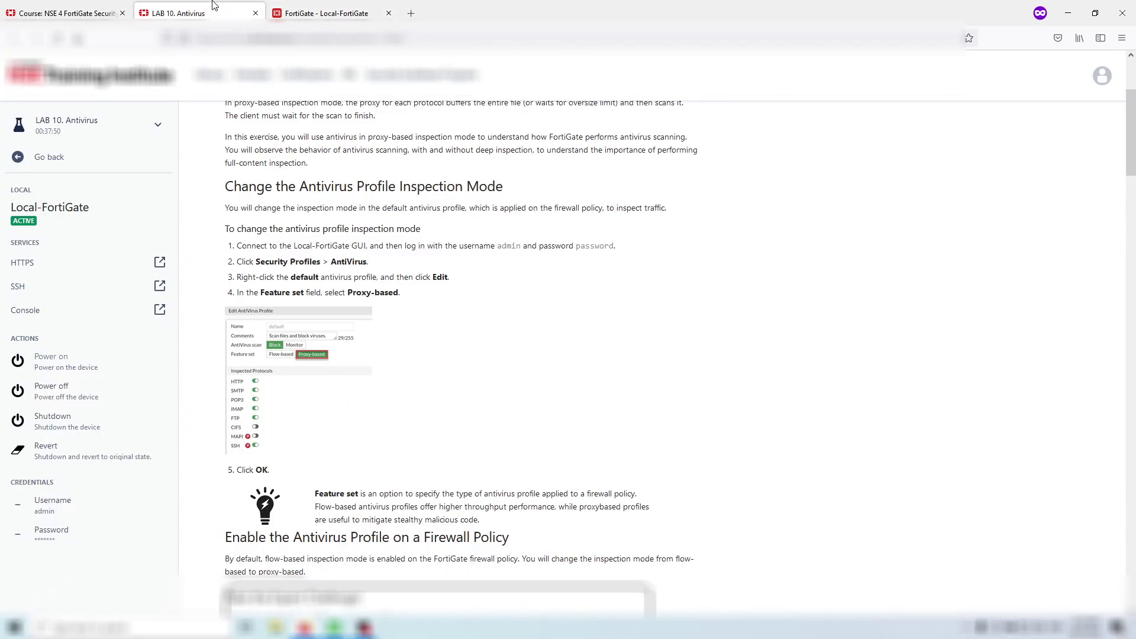
scroll(402, 240, down, 3)
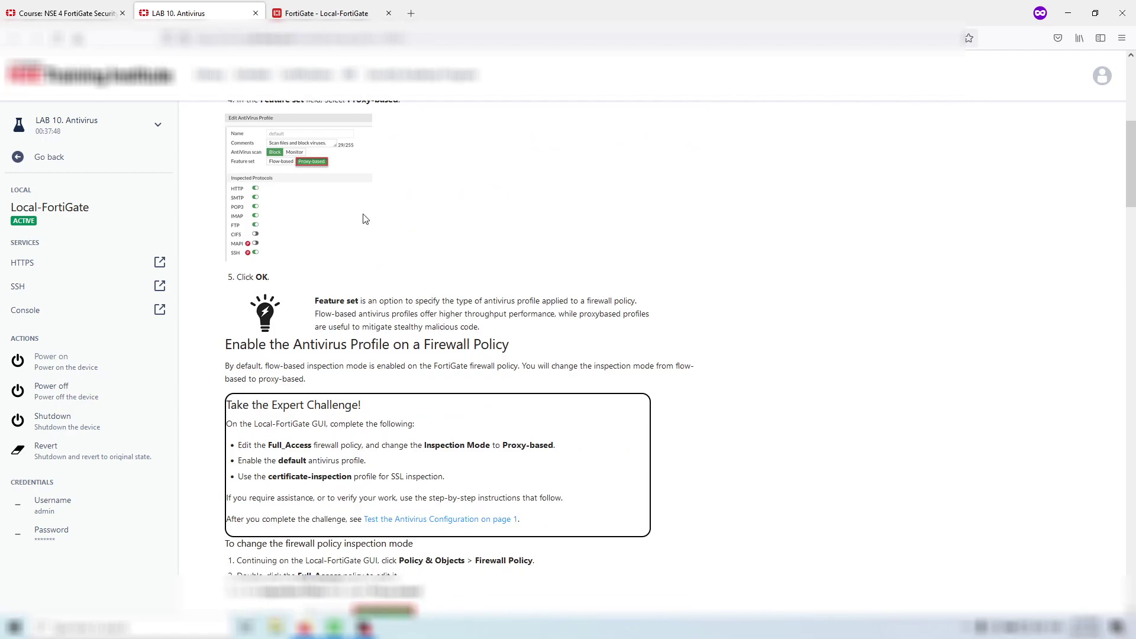
scroll(366, 221, down, 2)
drag(372, 193, 473, 202)
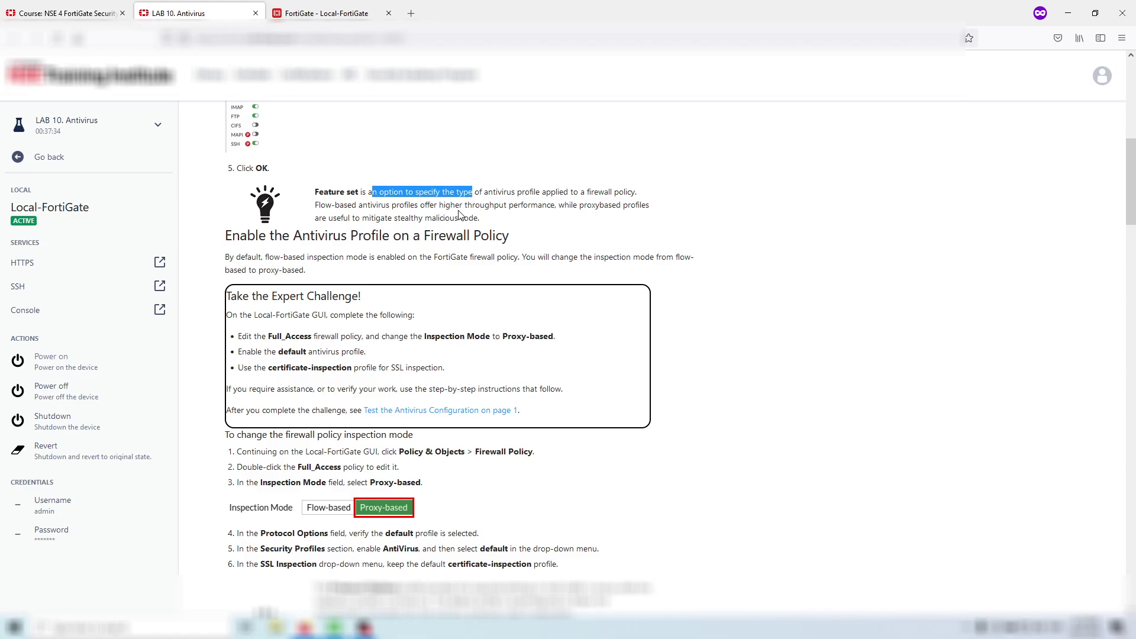
scroll(364, 159, down, 2)
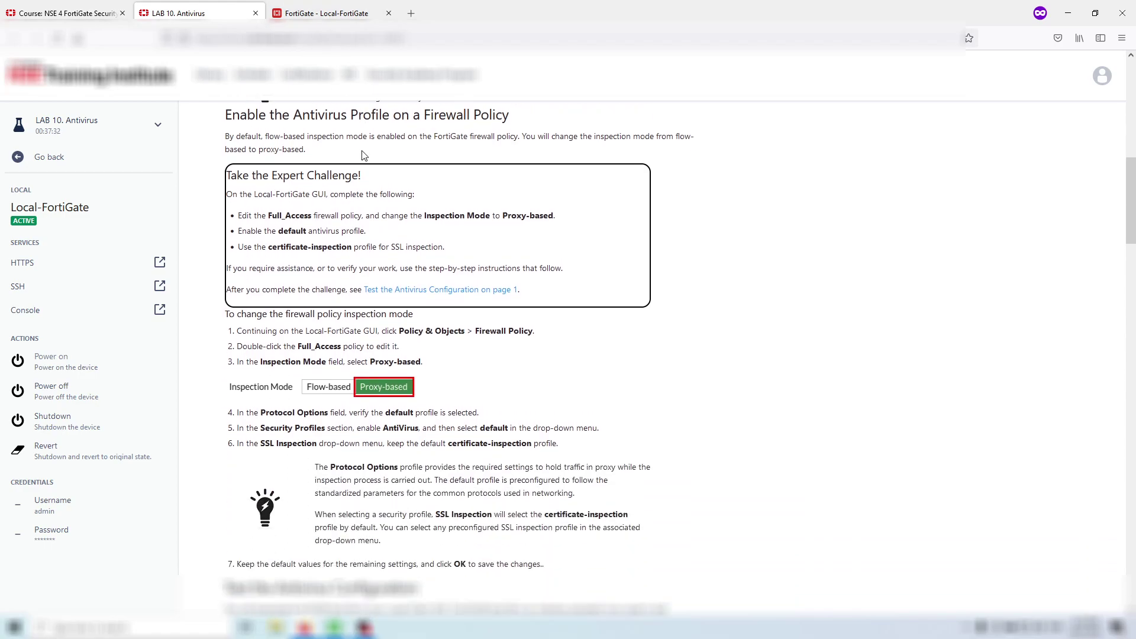
click(304, 5)
- Save the AntiVirus profile and open the port3-to-port1 Full_Access policy for editing
click(600, 565)
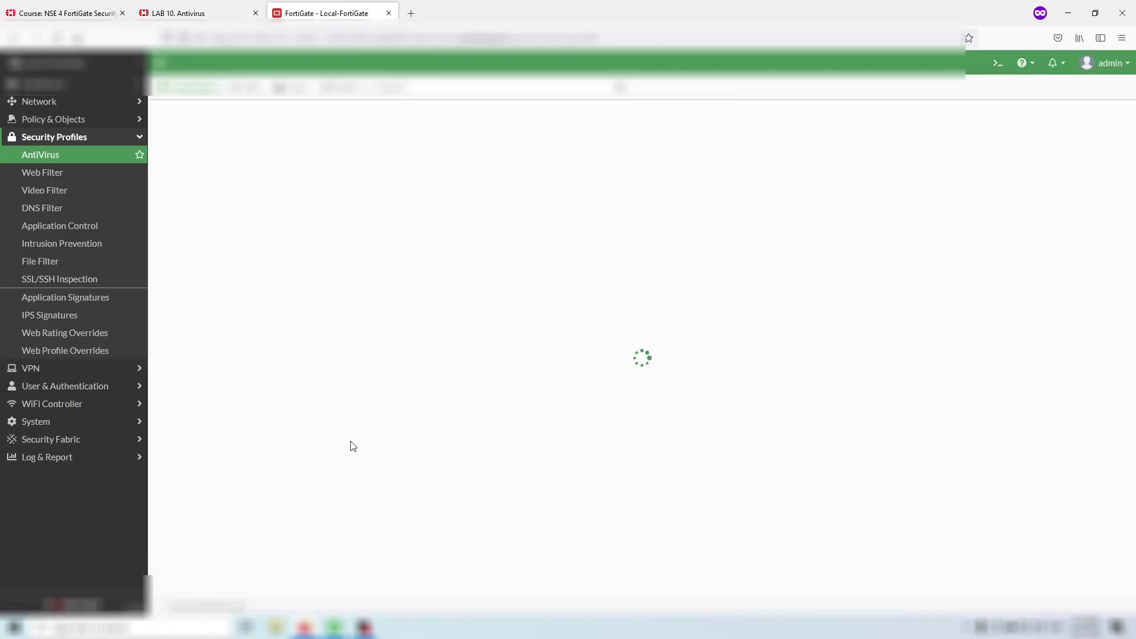
click(91, 118)
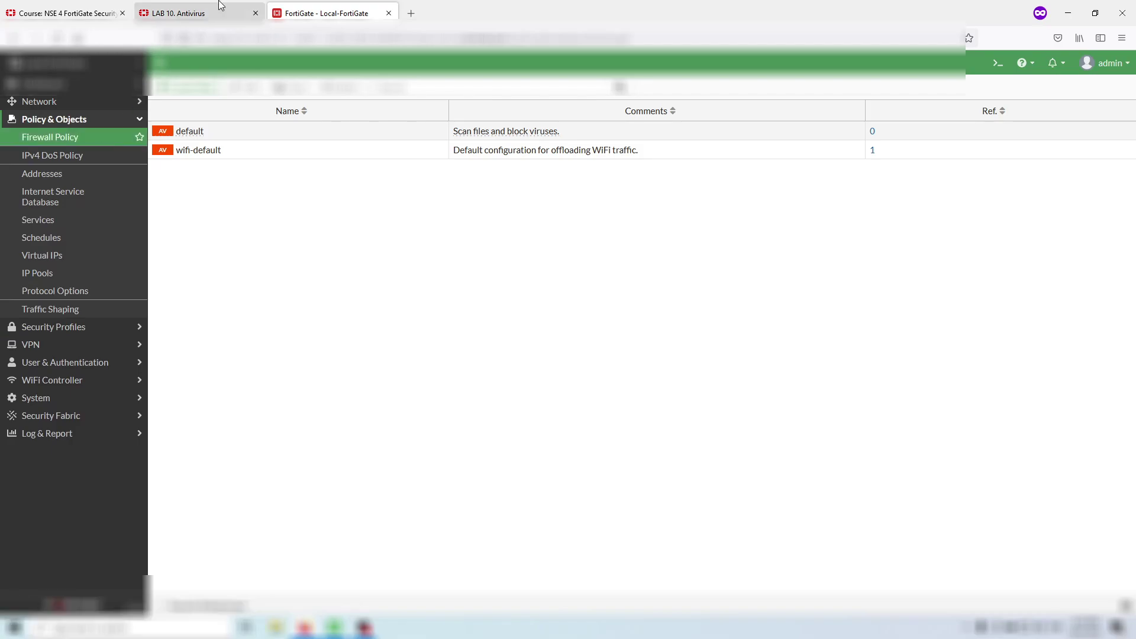
click(215, 5)
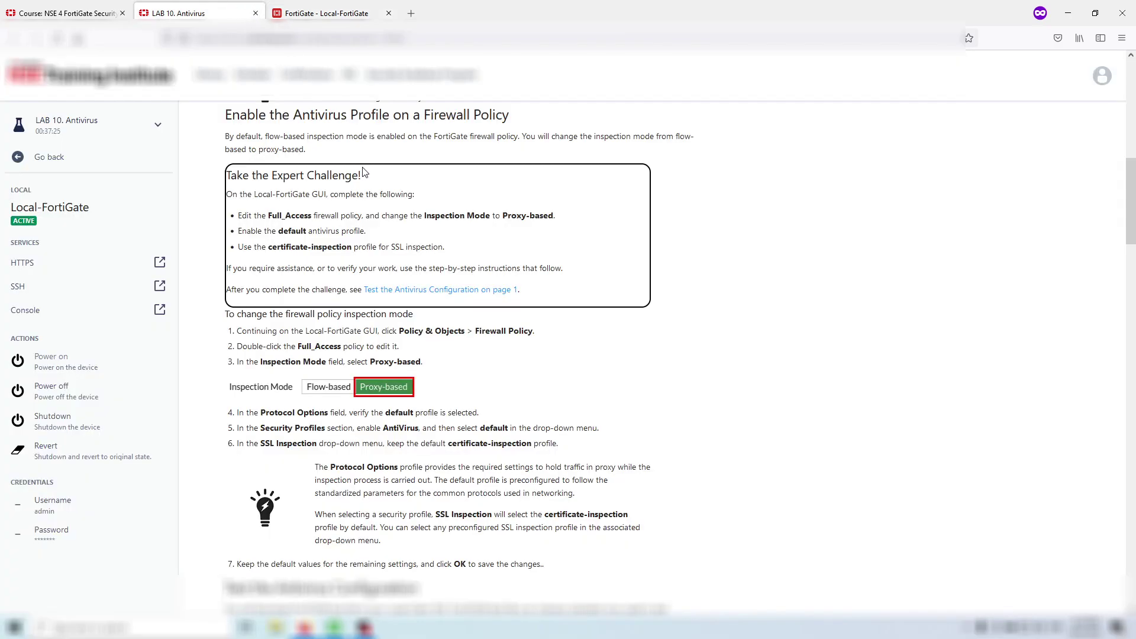
click(319, 8)
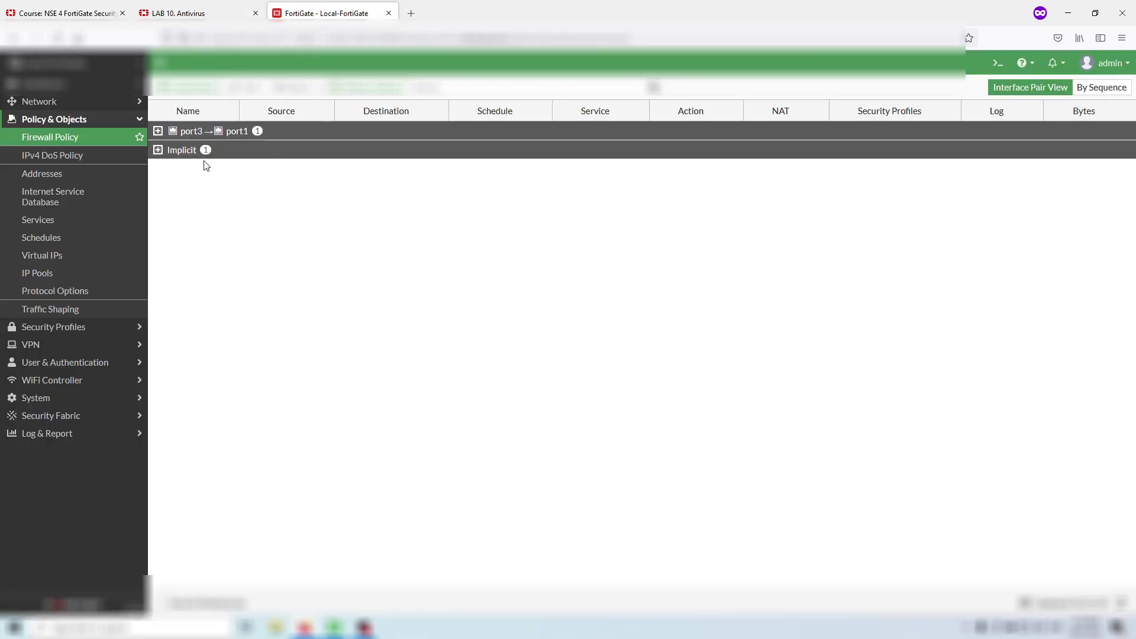
click(158, 130)
click(255, 155)
click(248, 89)
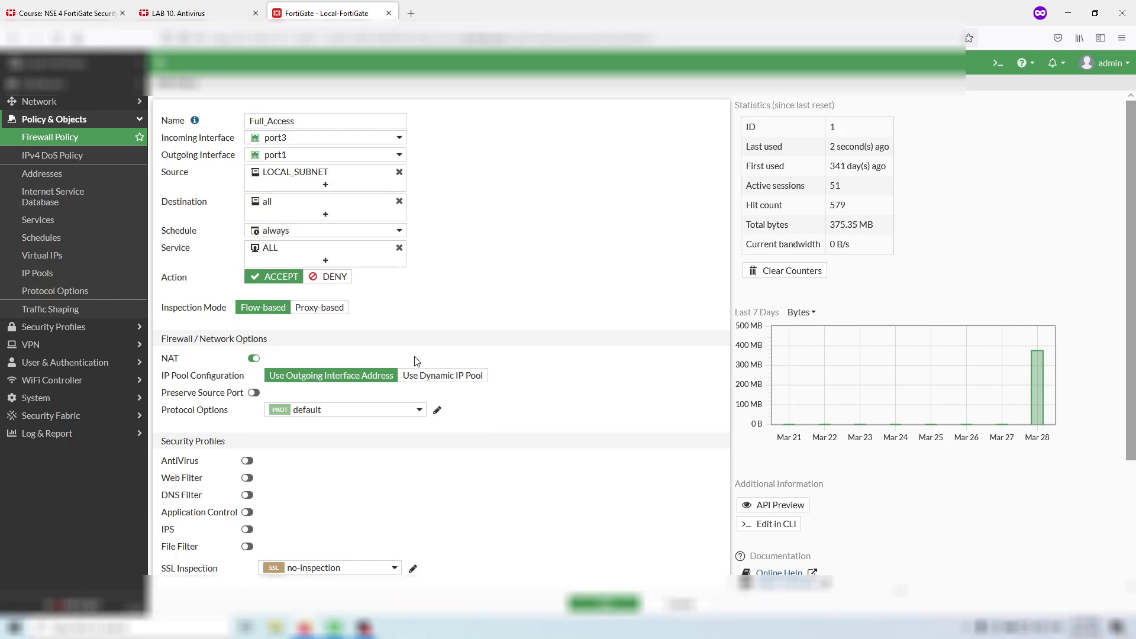
- Set Full_Access to Proxy-based inspection with AntiVirus default and certificate-inspection SSL, then save
click(332, 307)
click(257, 5)
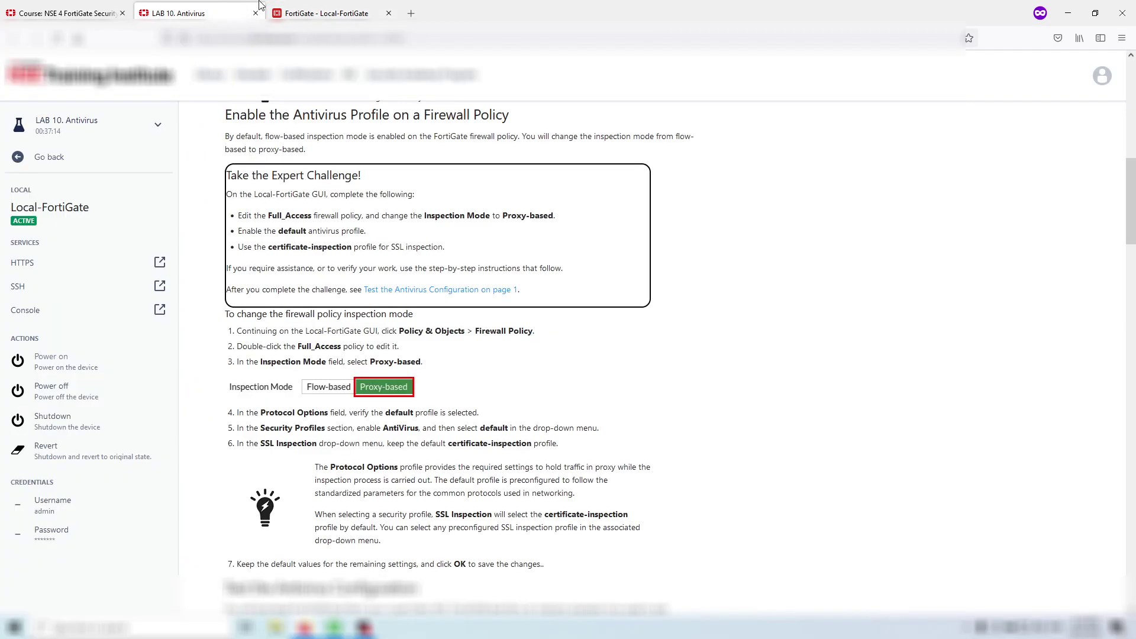
click(291, 5)
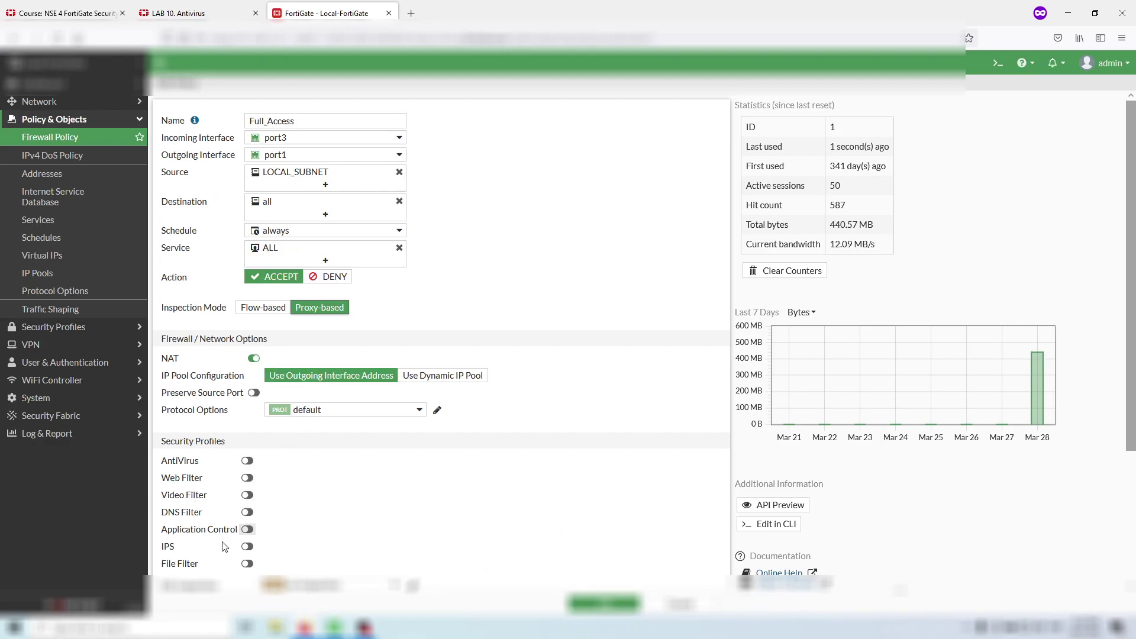
scroll(248, 533, down, 2)
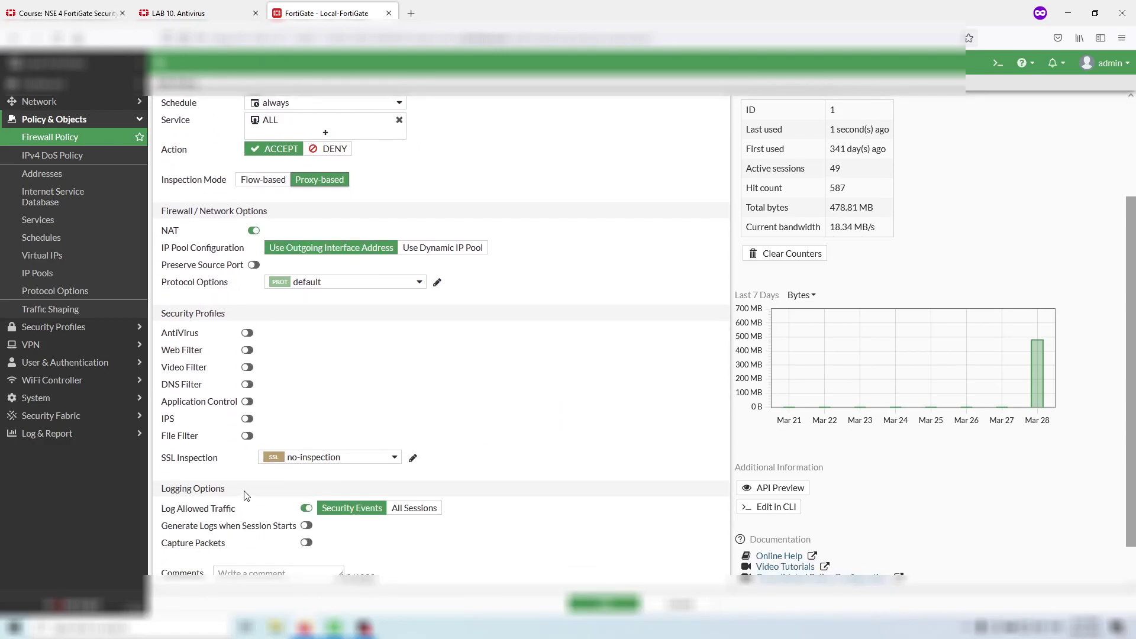
click(247, 332)
mouse_move(312, 335)
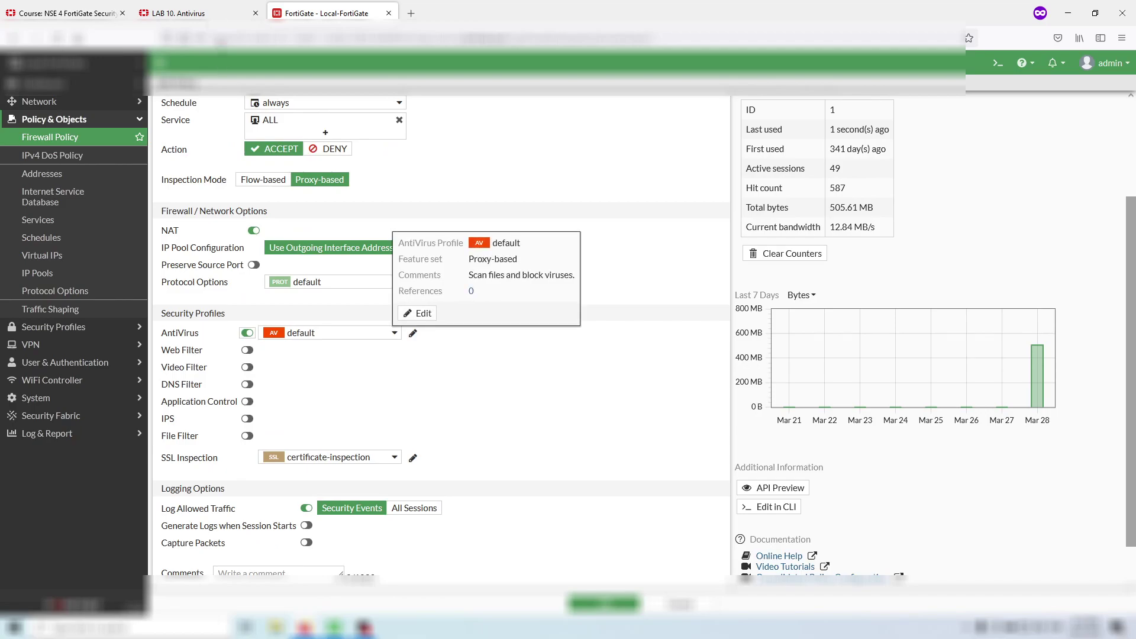
click(212, 14)
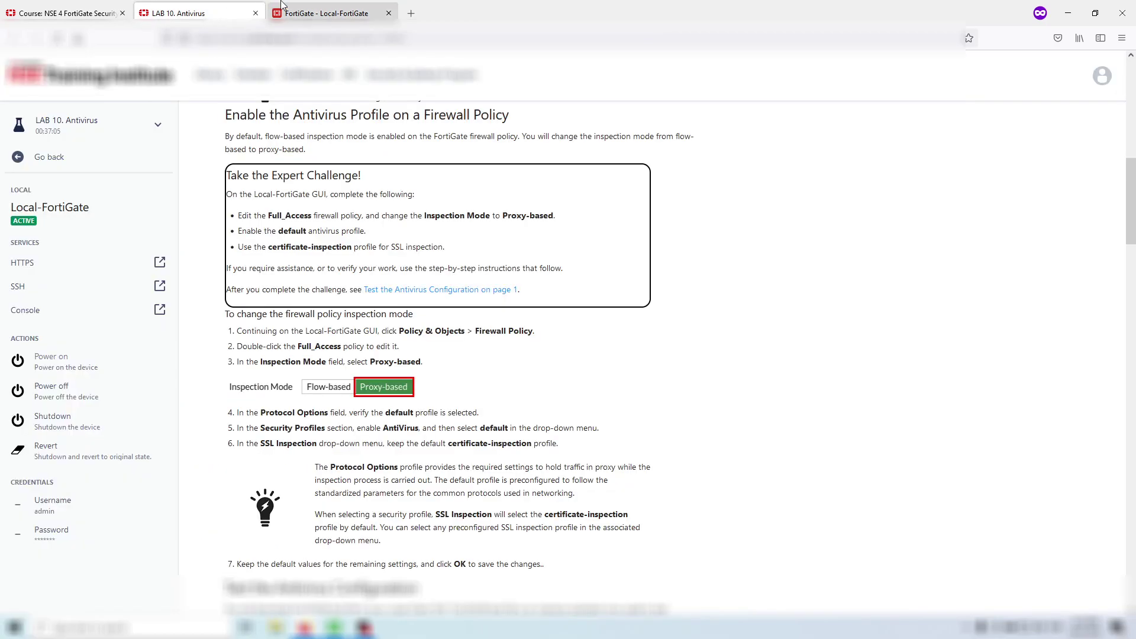
click(323, 13)
click(604, 604)
click(195, 13)
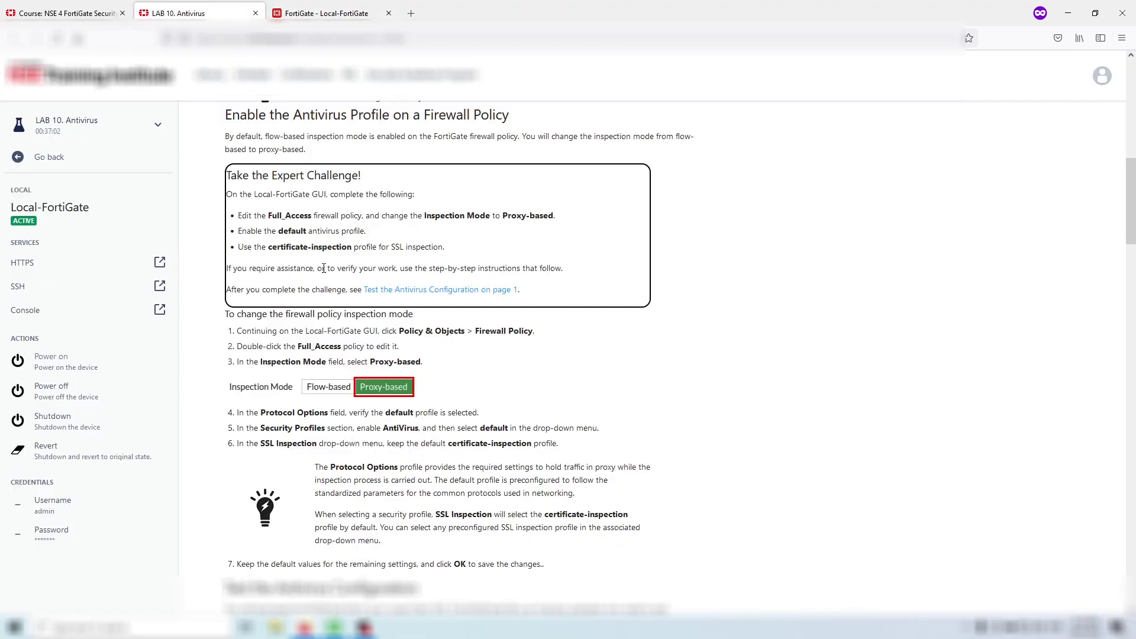
- Read the lab guide's tip about protocol options and SSL inspection
scroll(284, 321, down, 3)
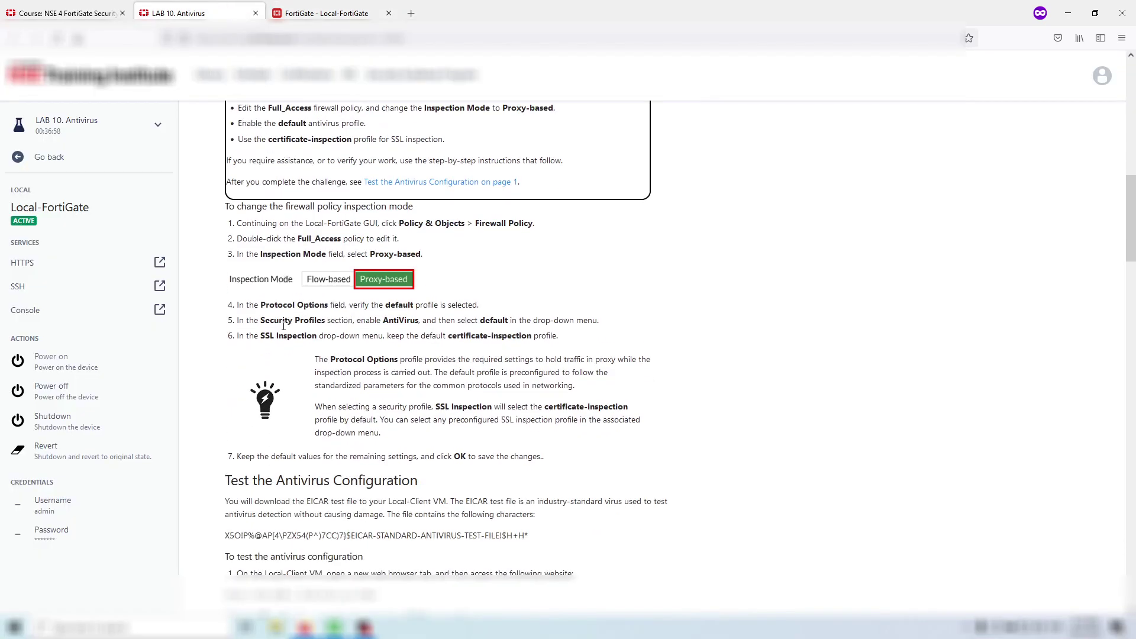
scroll(283, 321, down, 1)
drag(288, 247, 526, 263)
drag(417, 299, 458, 345)
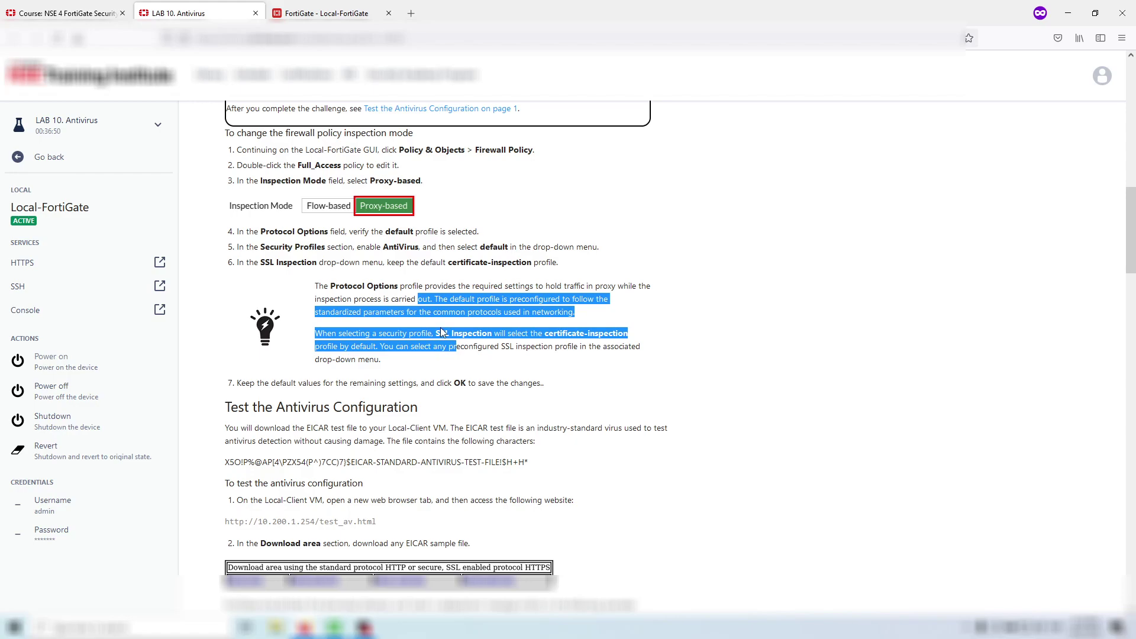
scroll(440, 327, down, 2)
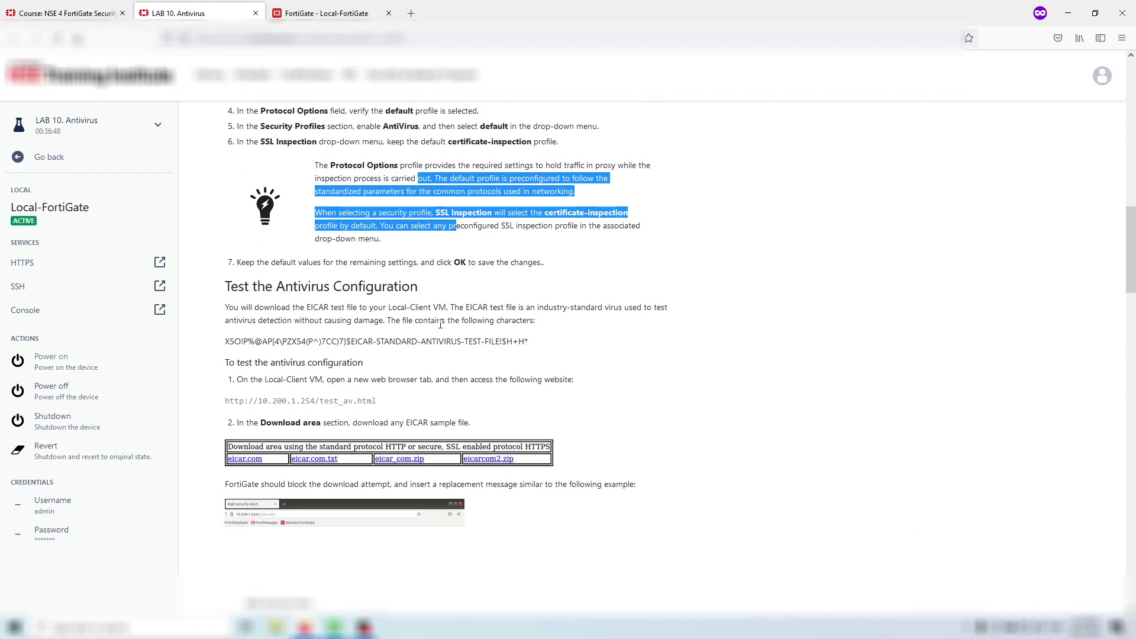
scroll(440, 324, up, 2)
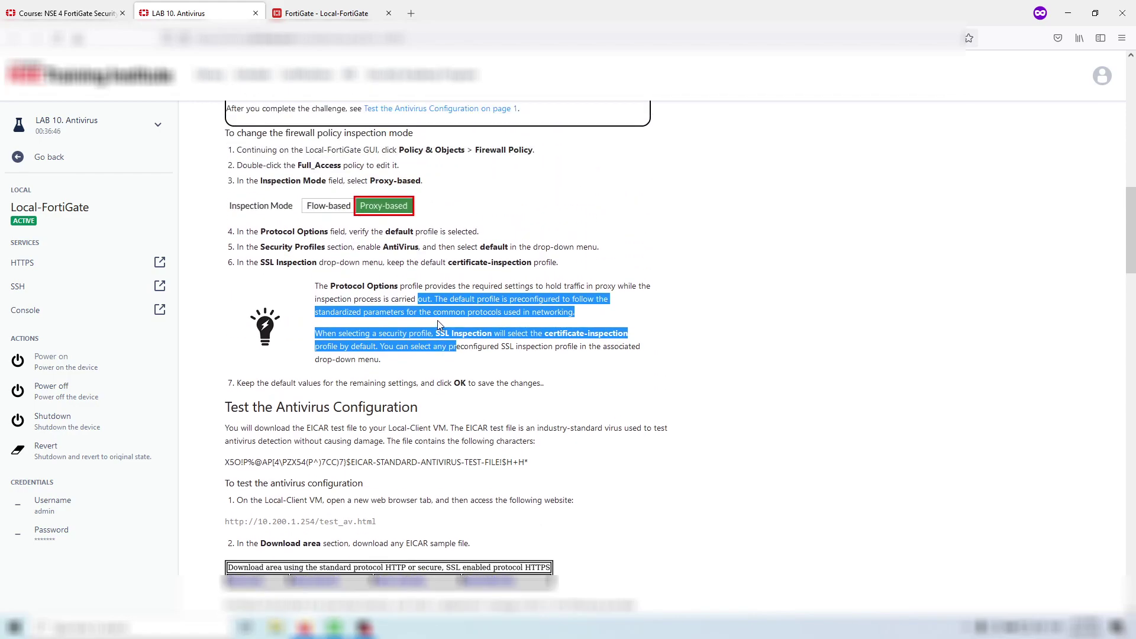
scroll(440, 326, up, 1)
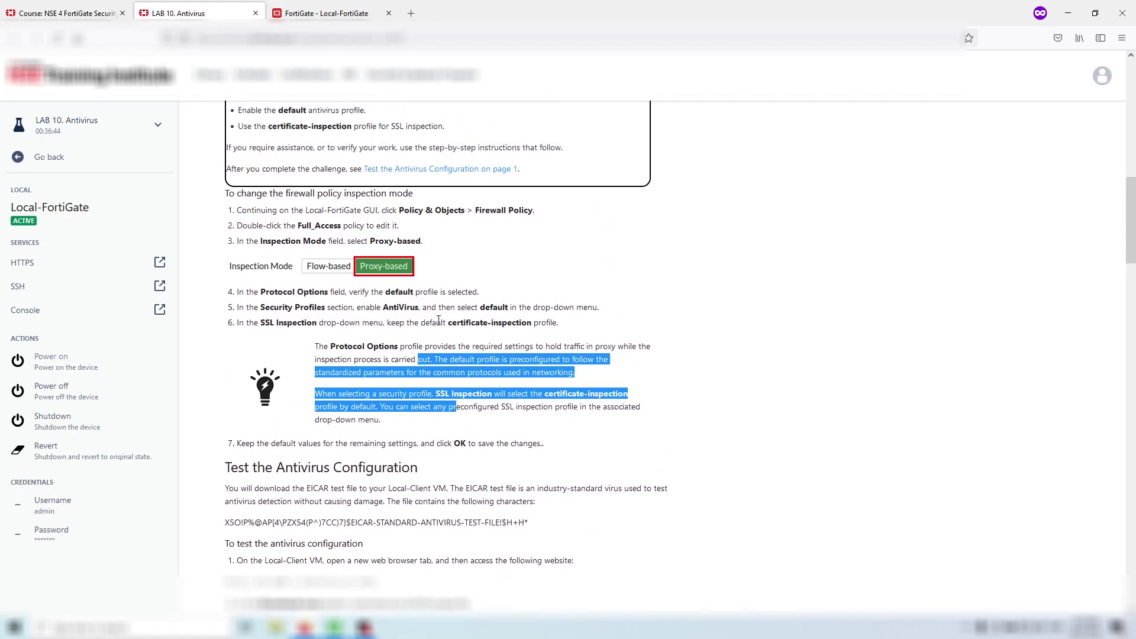
scroll(439, 320, up, 2)
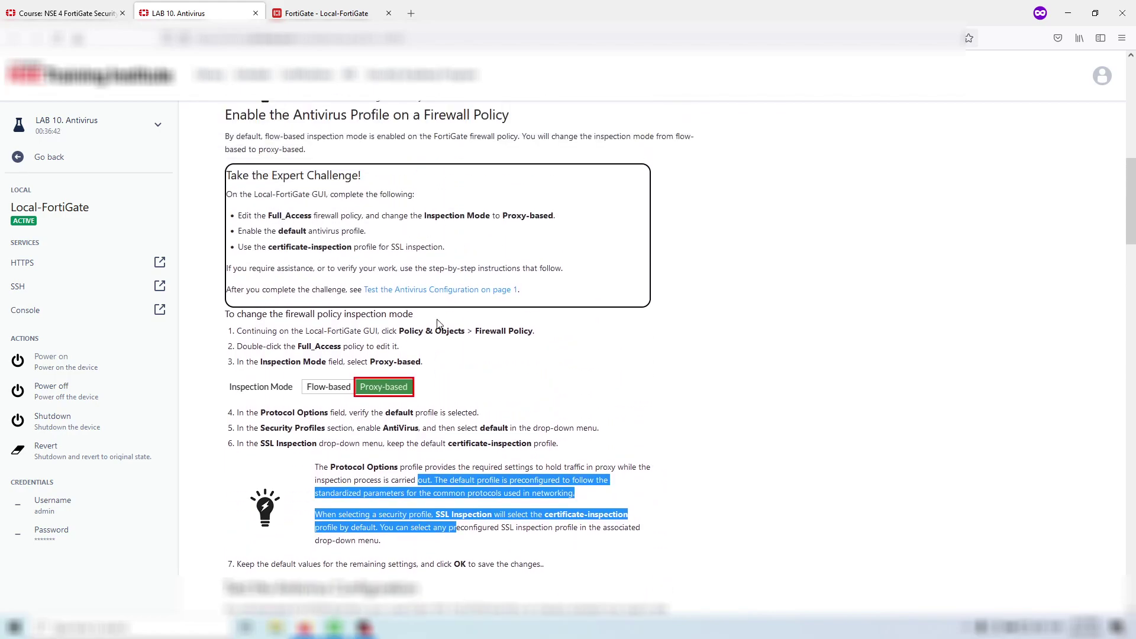
- Reopen and save the Full_Access policy, then select Local-Client in the lab guide
click(327, 13)
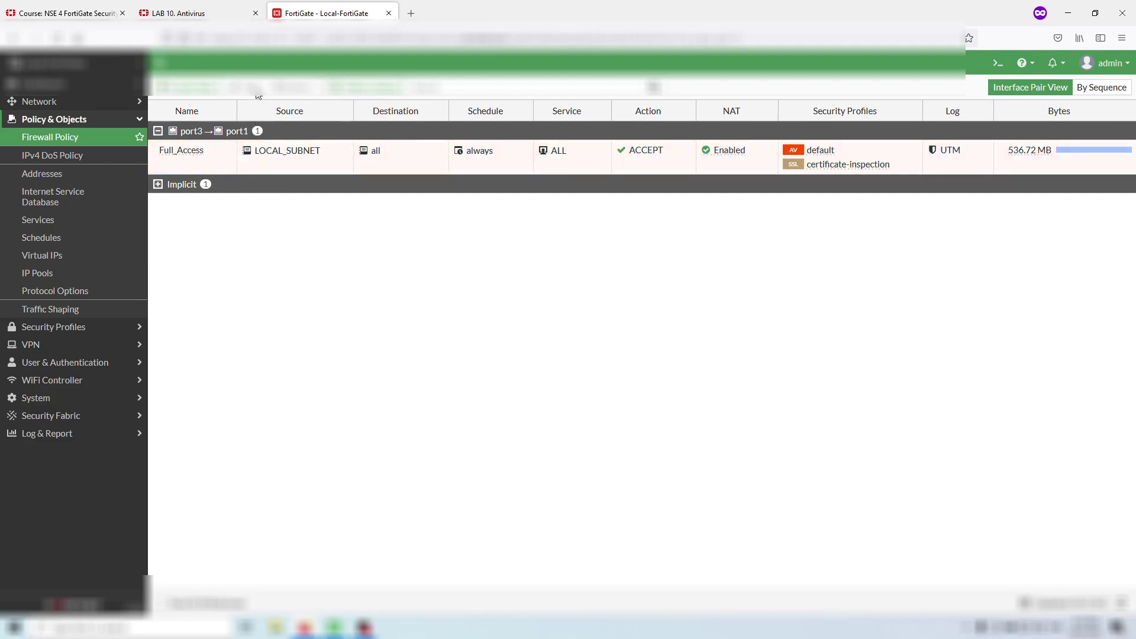
click(230, 147)
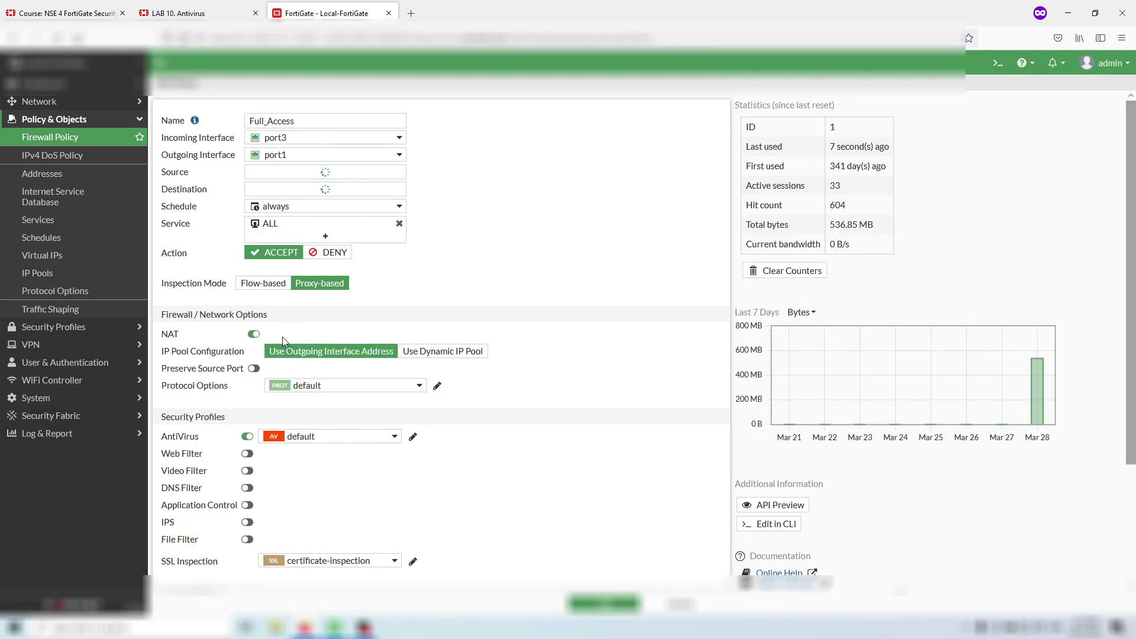
mouse_move(314, 415)
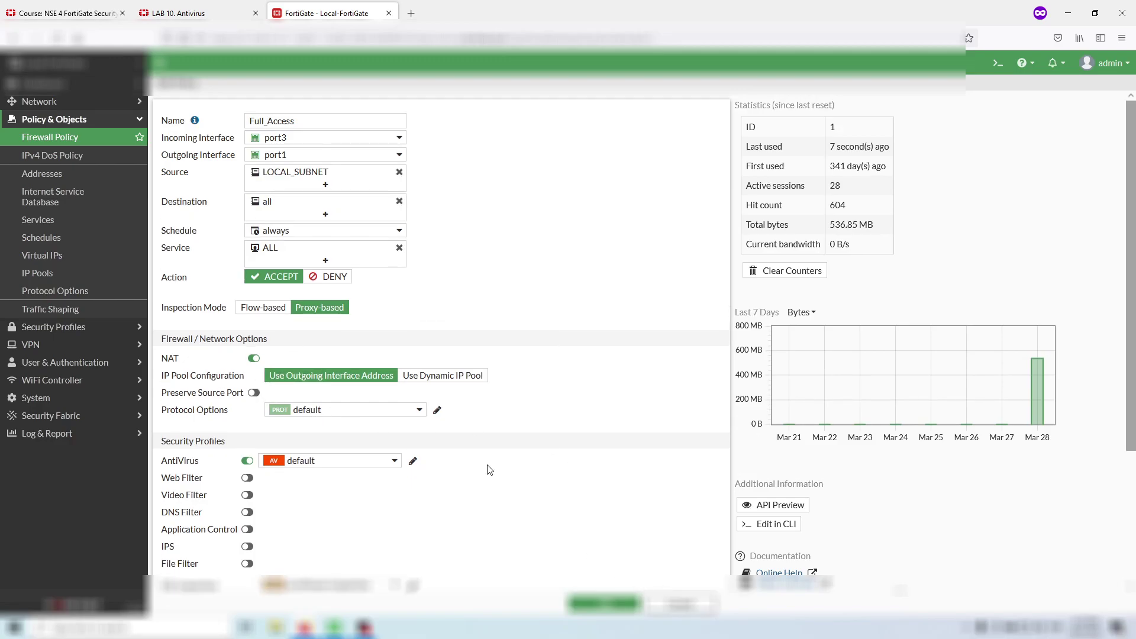
click(218, 8)
scroll(292, 244, down, 3)
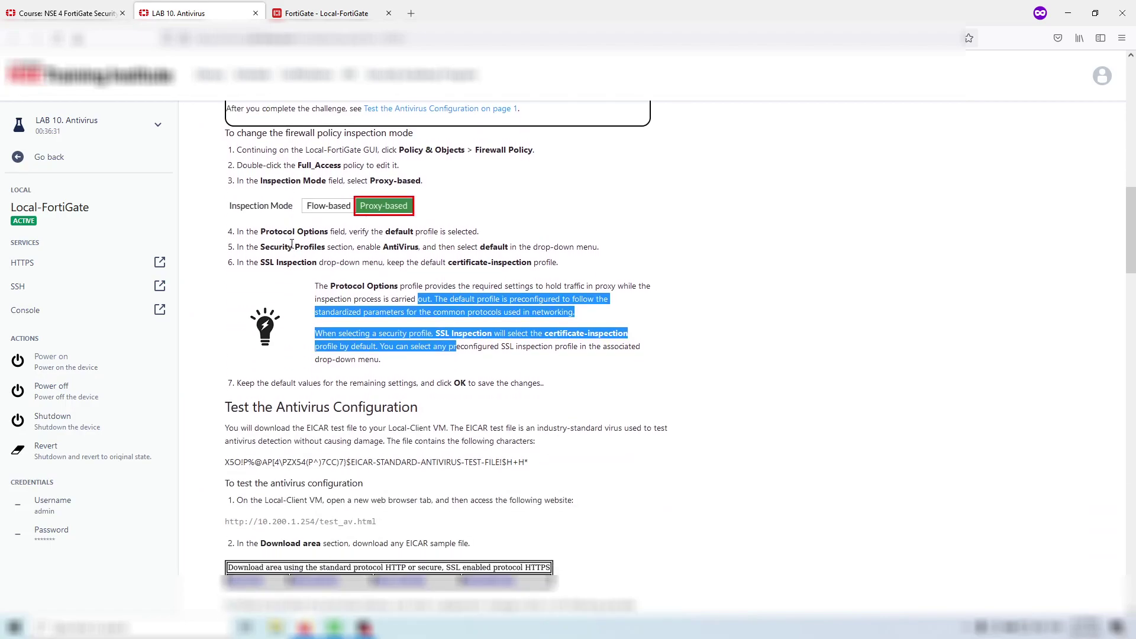
scroll(292, 245, down, 3)
click(314, 13)
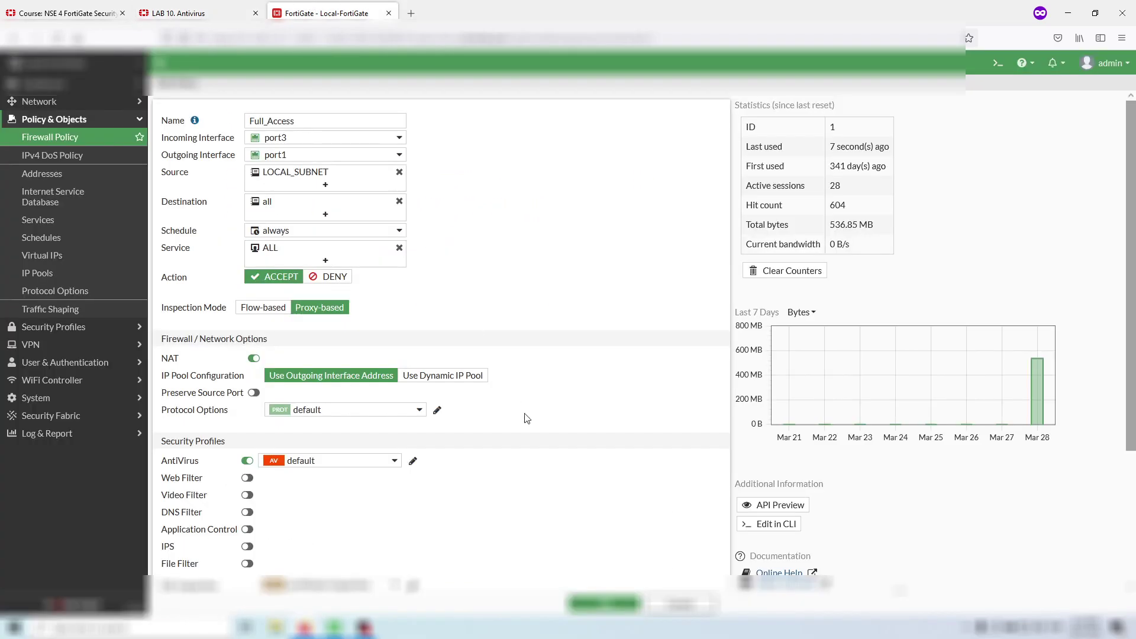
click(657, 604)
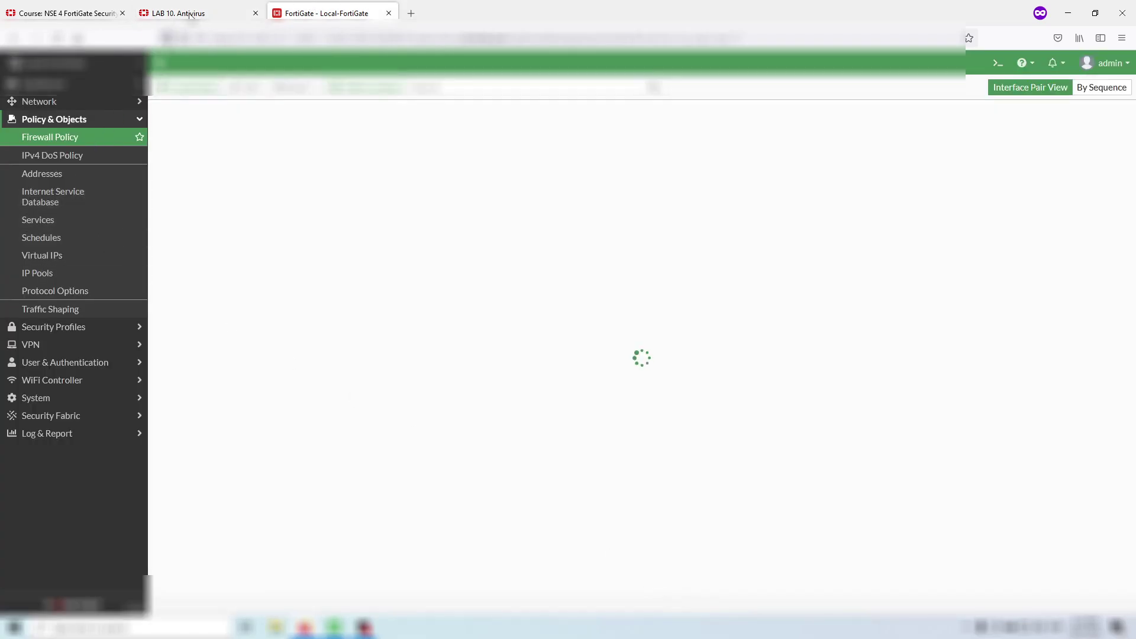
key(ctrl+Page_Up)
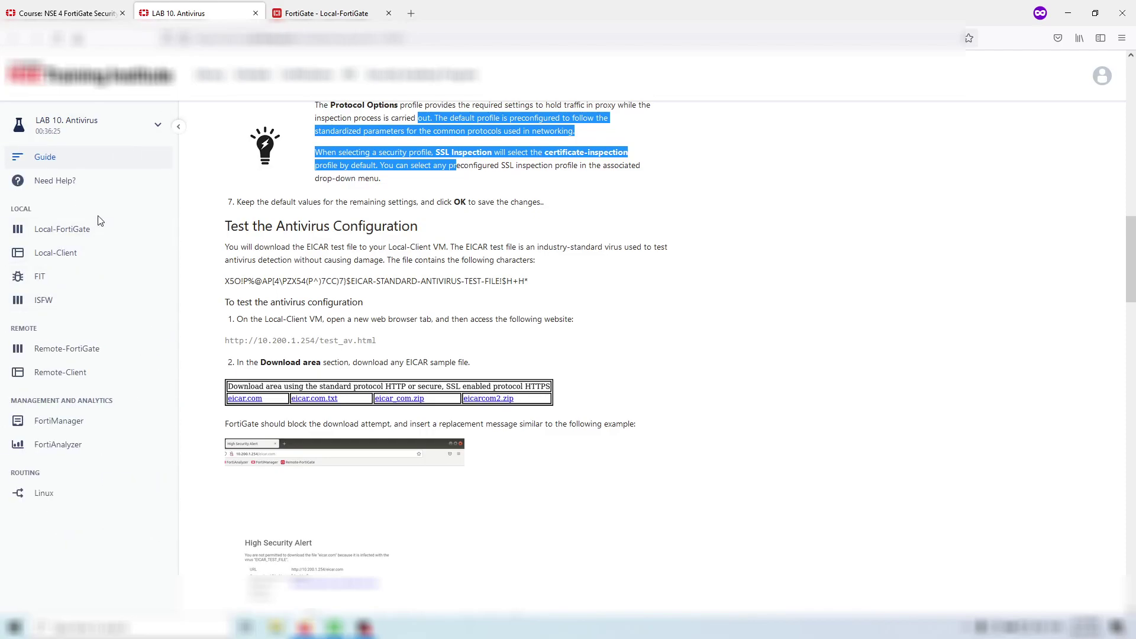
click(99, 253)
- Open the Local-Client display in a new tab and settle on its remote desktop with Firefox
click(114, 270)
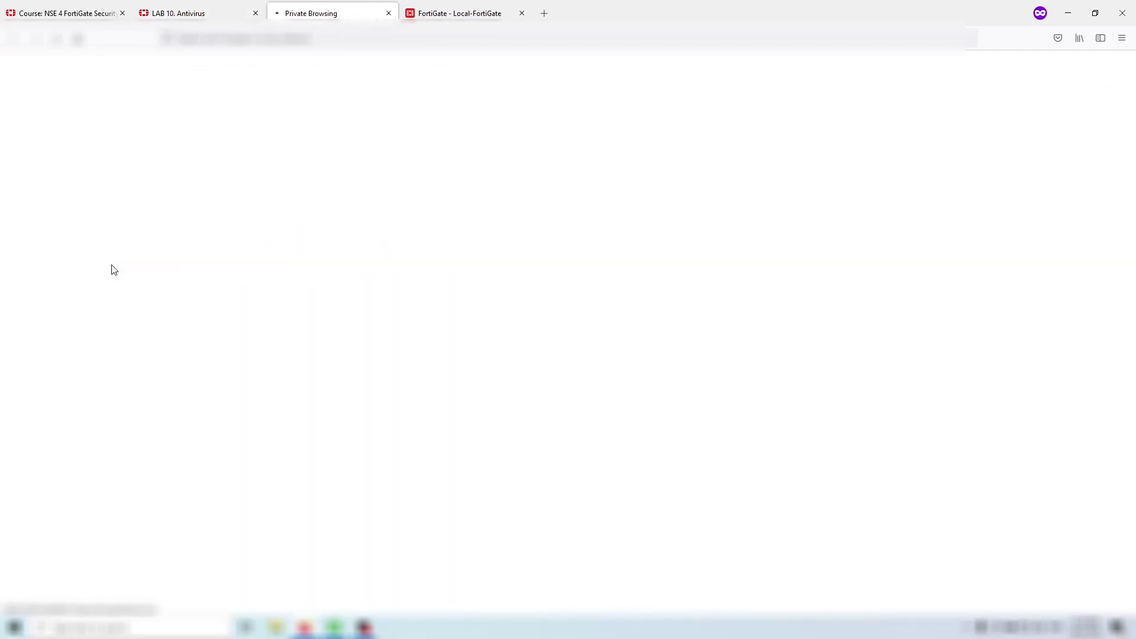
click(201, 11)
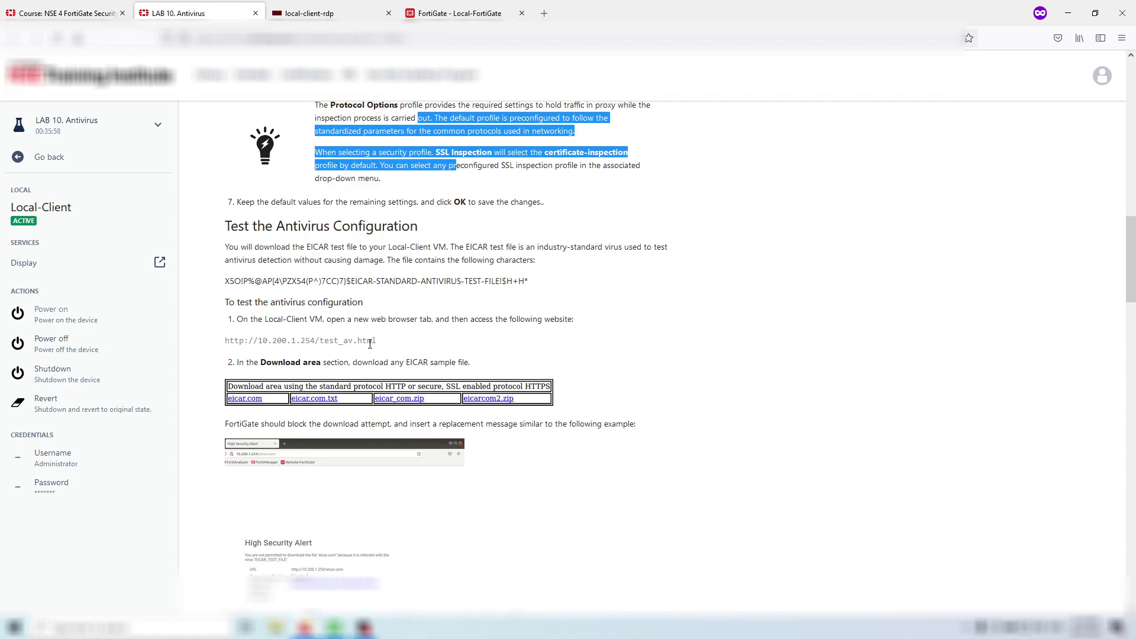
click(323, 12)
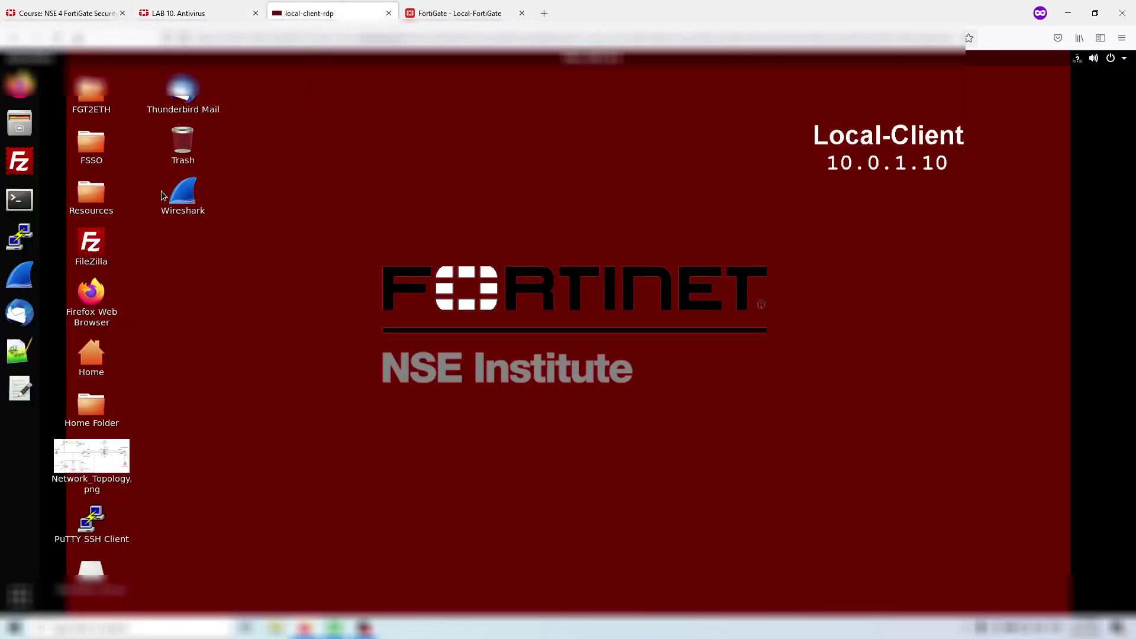
click(178, 13)
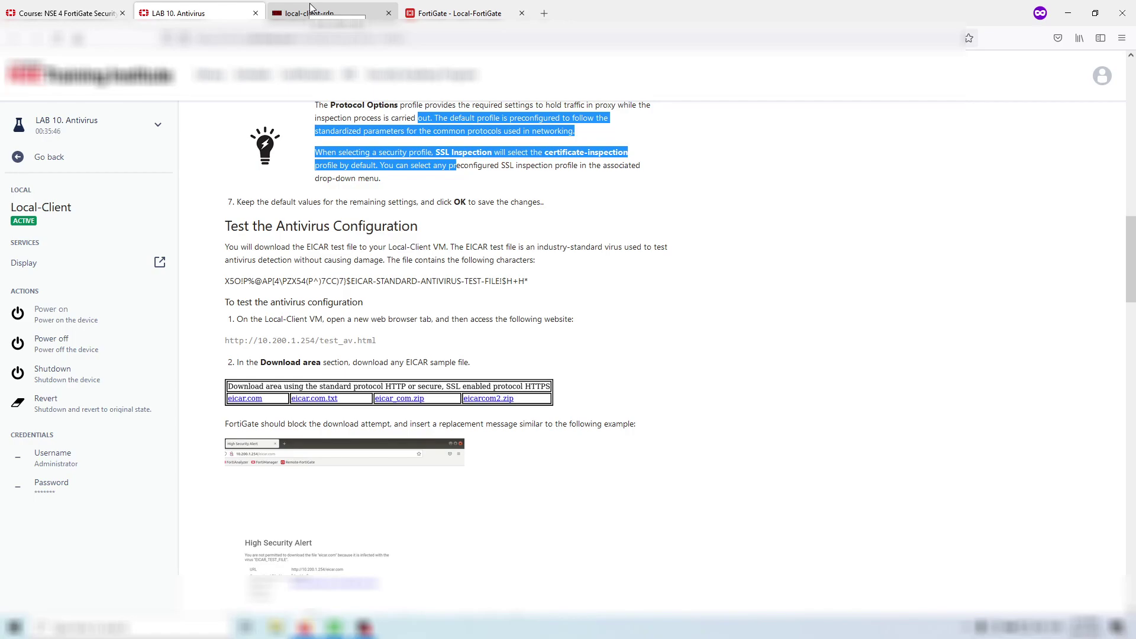
click(310, 8)
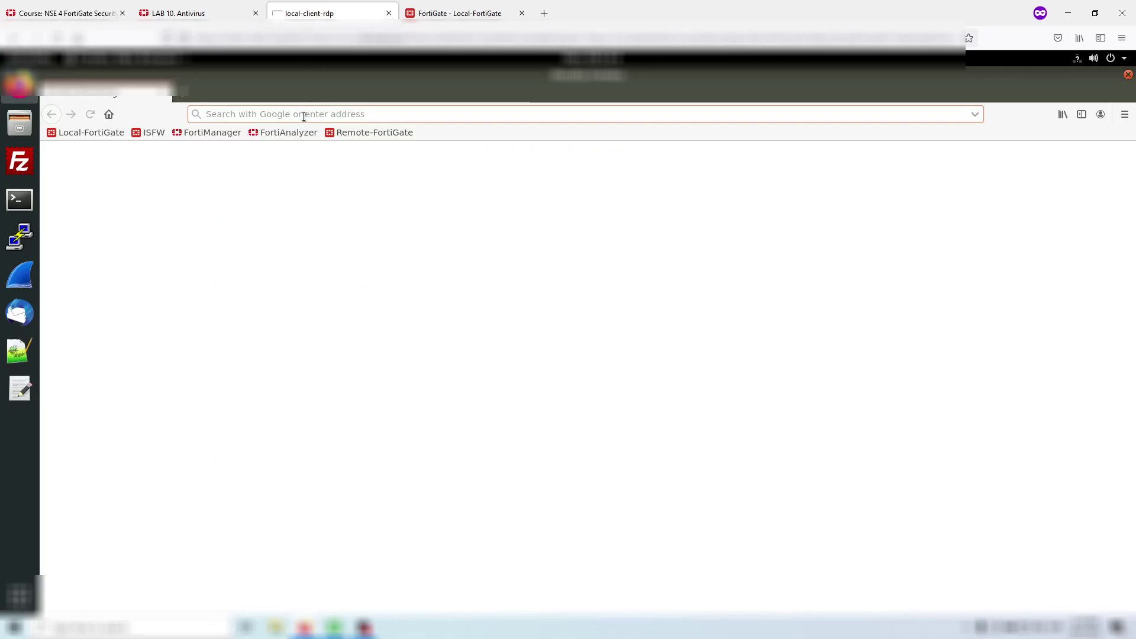
- Load 10.200.1.254 in Firefox on the Local-Client
text(10.2)
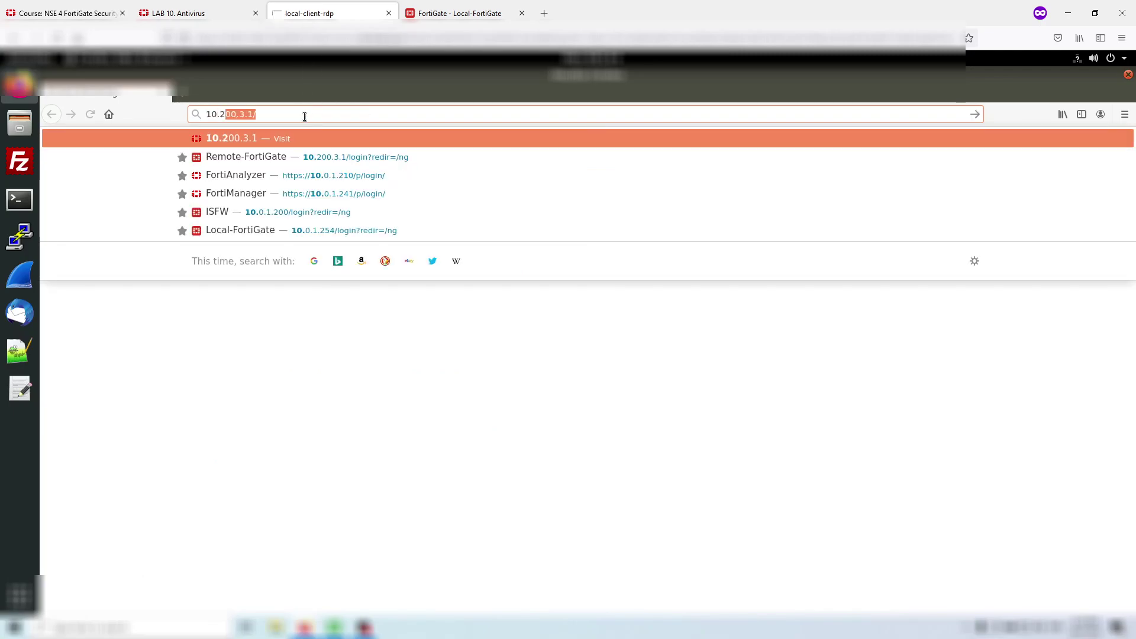
text(00.1.254)
key(Return)
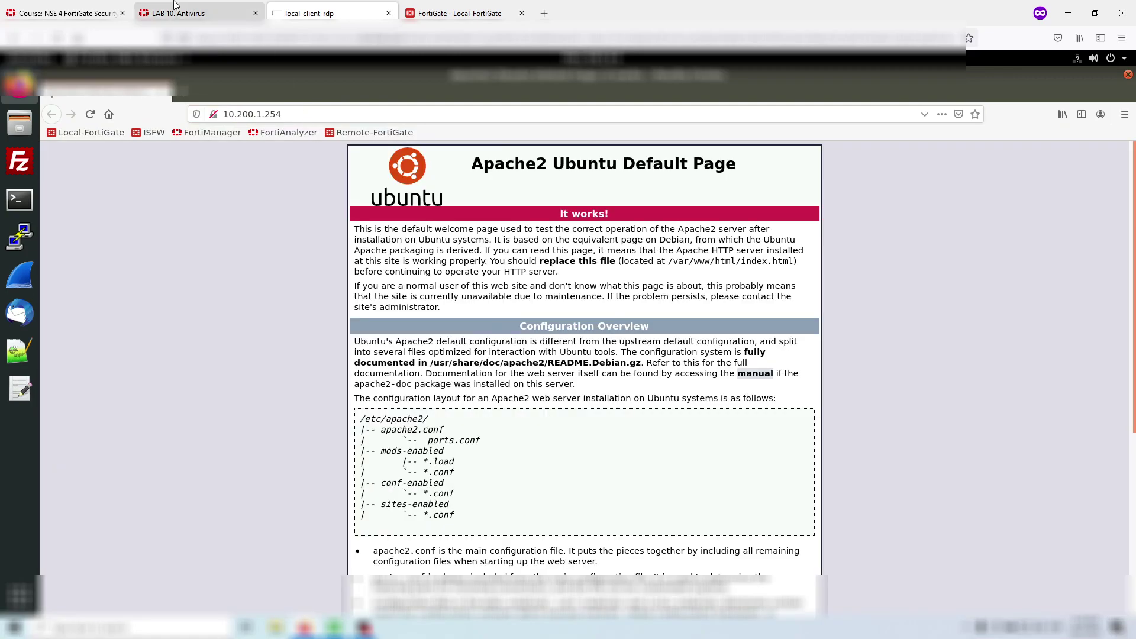
click(174, 8)
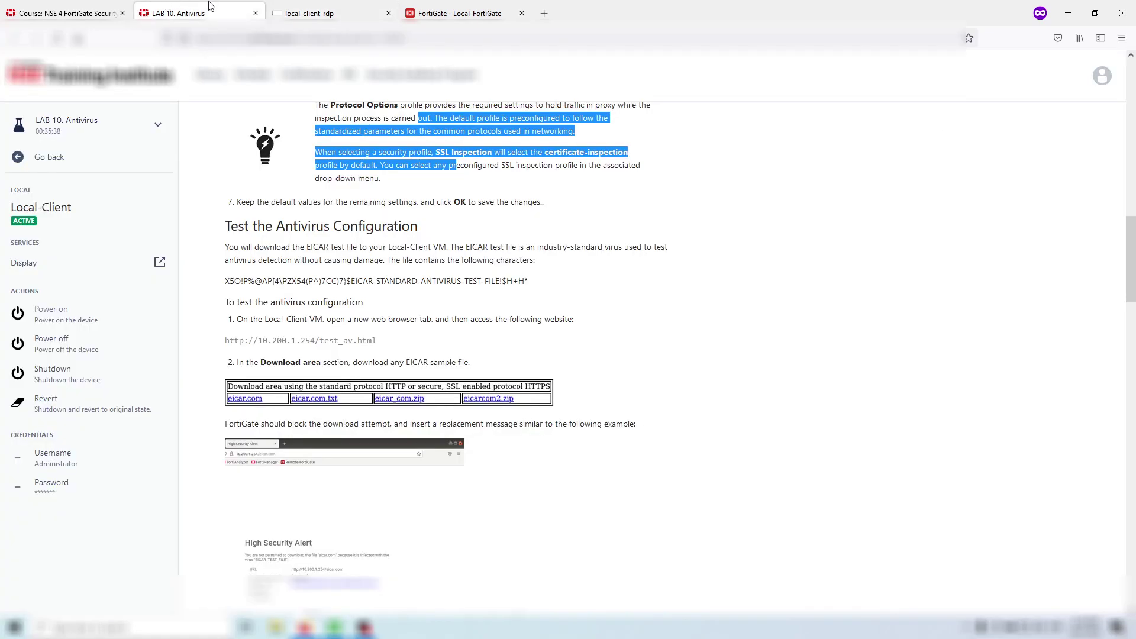
click(315, 8)
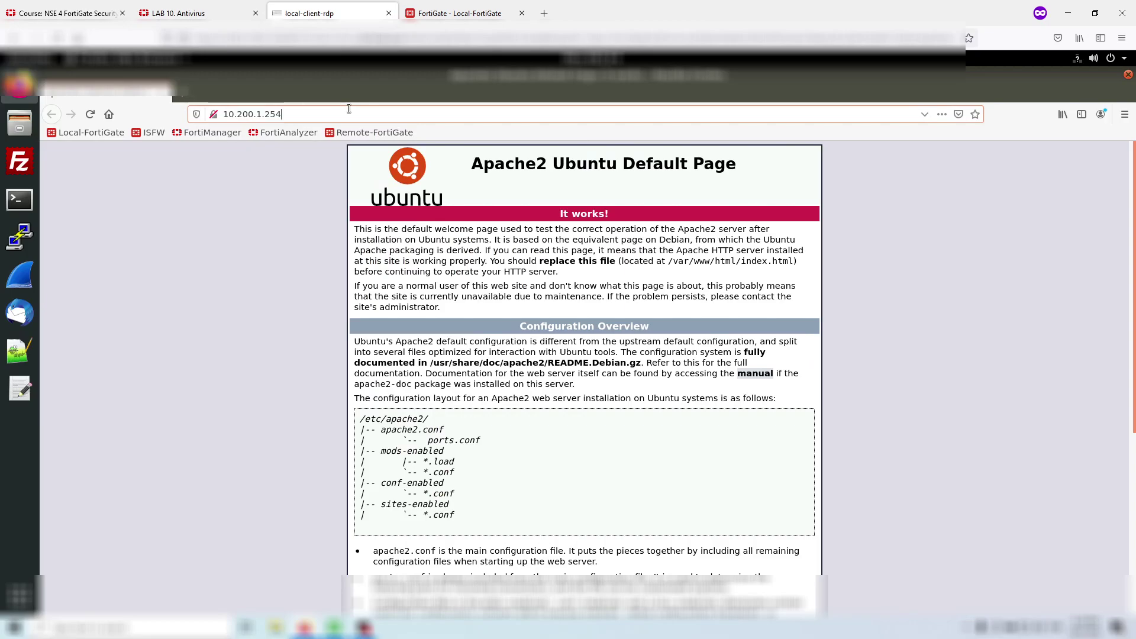
- Open /test_av.html and try downloading eicar.com, which FortiGate blocks with a High Security Alert
text(/test_)
text(av.html)
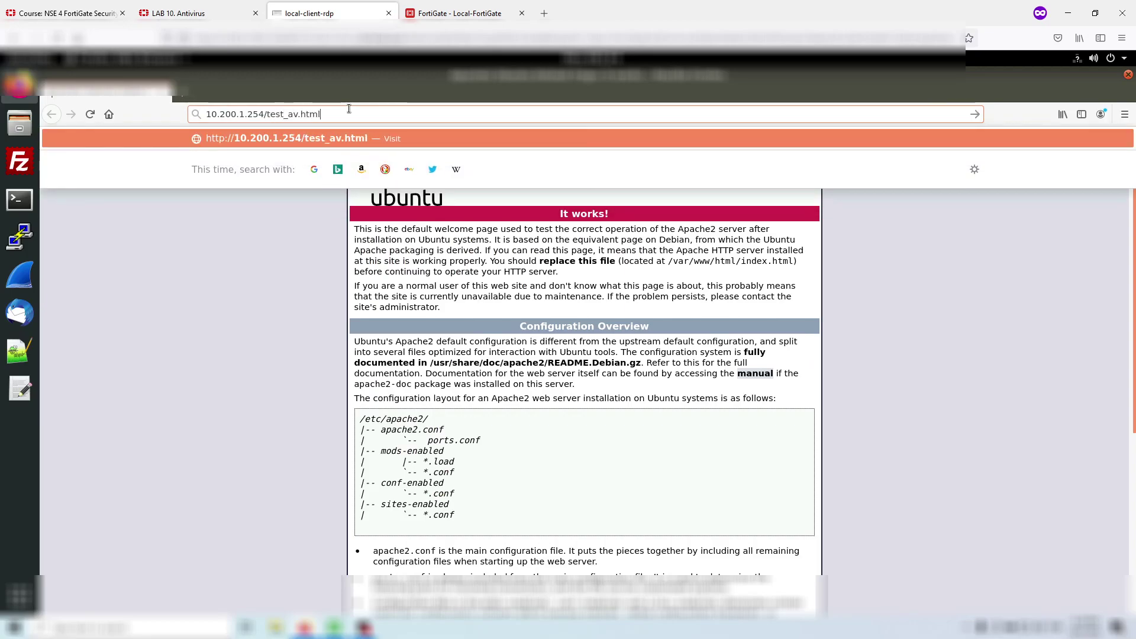
key(Return)
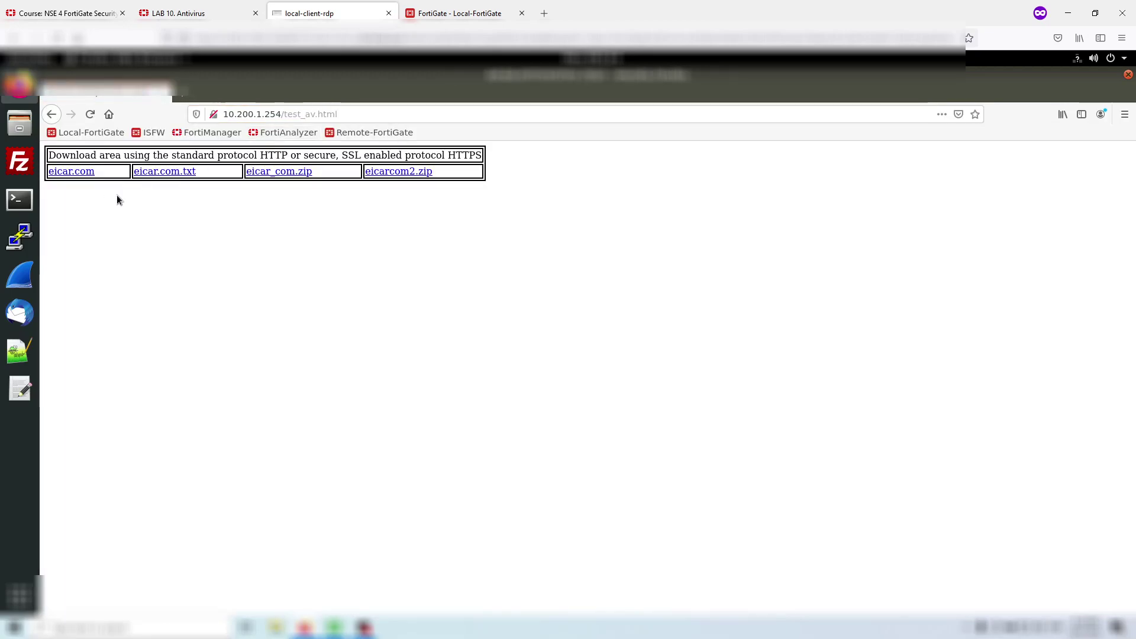
click(82, 172)
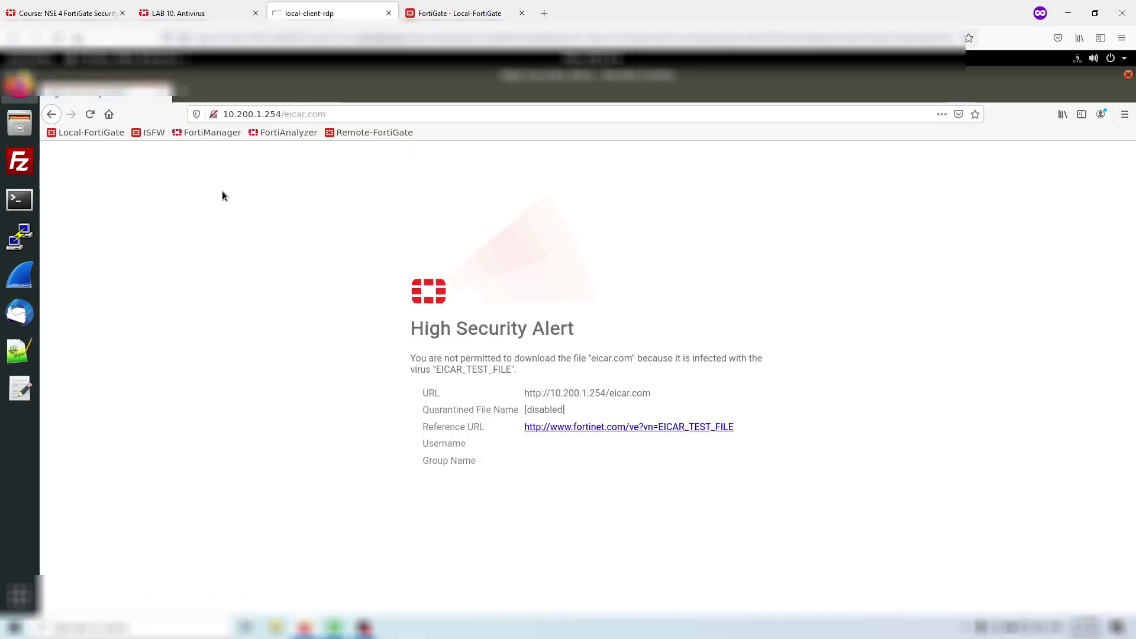
click(178, 13)
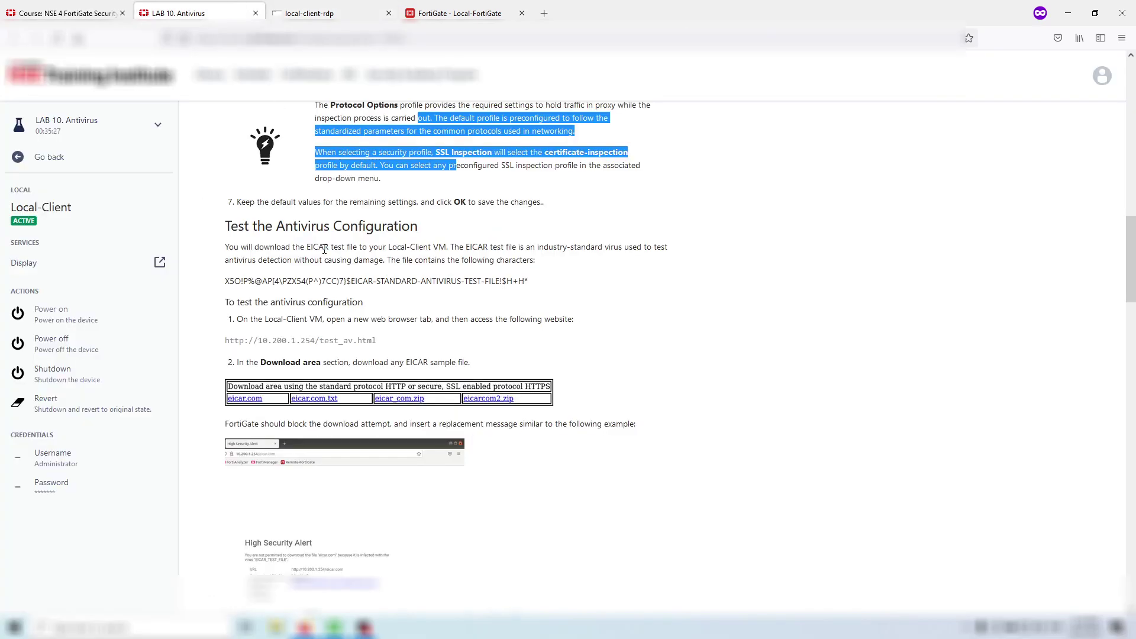
scroll(330, 273, down, 7)
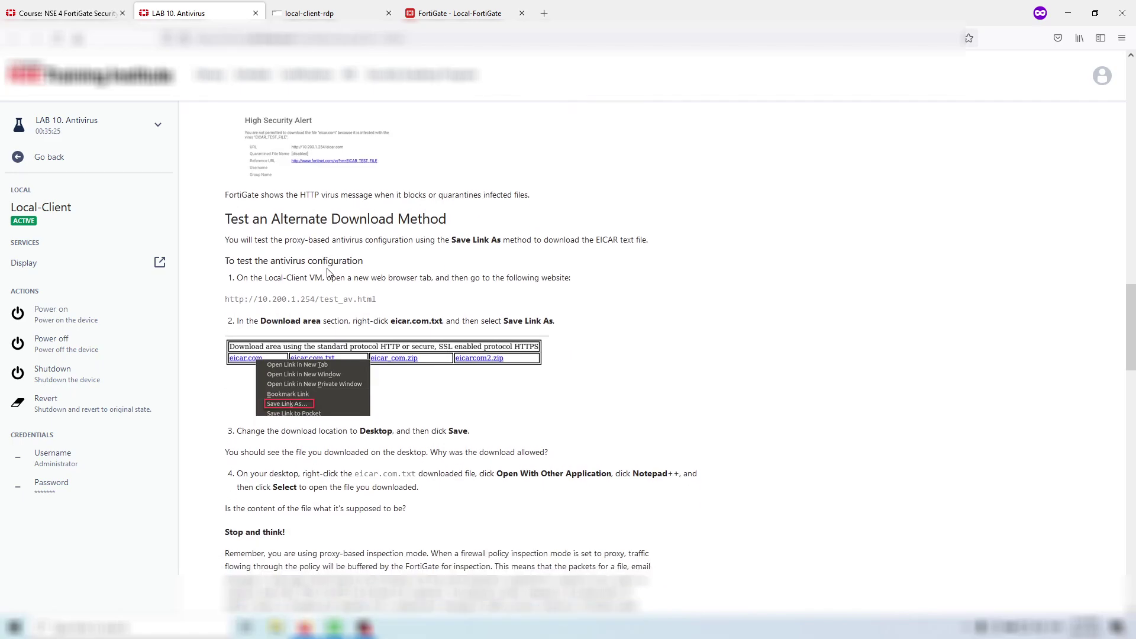
- Go back to test_av.html and save eicar.com.txt to Downloads via Save Link As
click(315, 9)
click(51, 115)
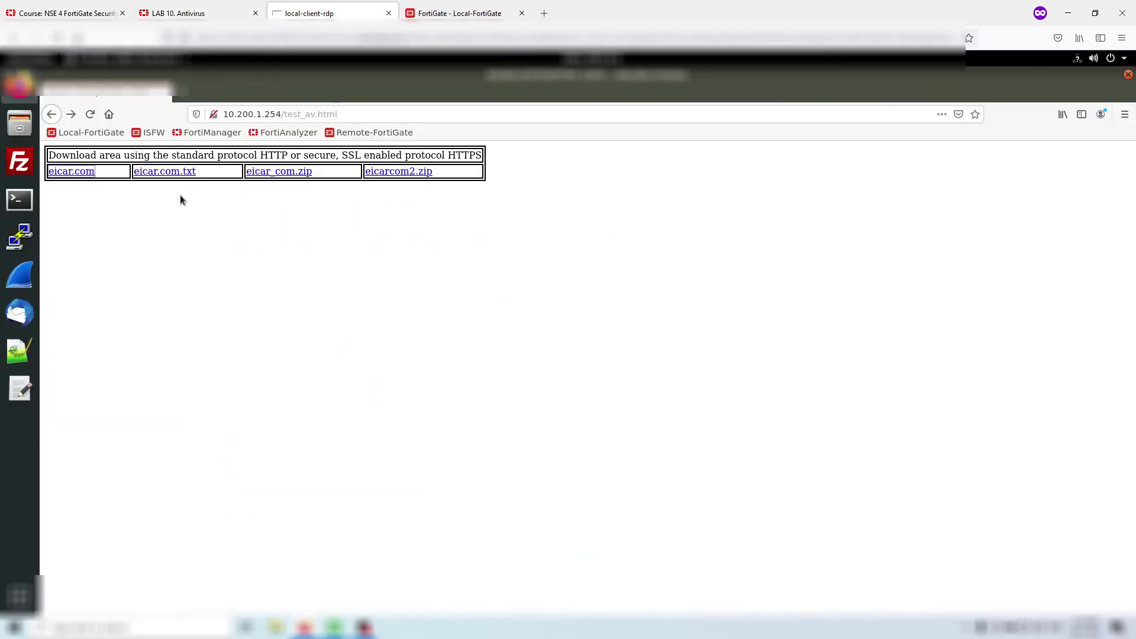
right_click(185, 171)
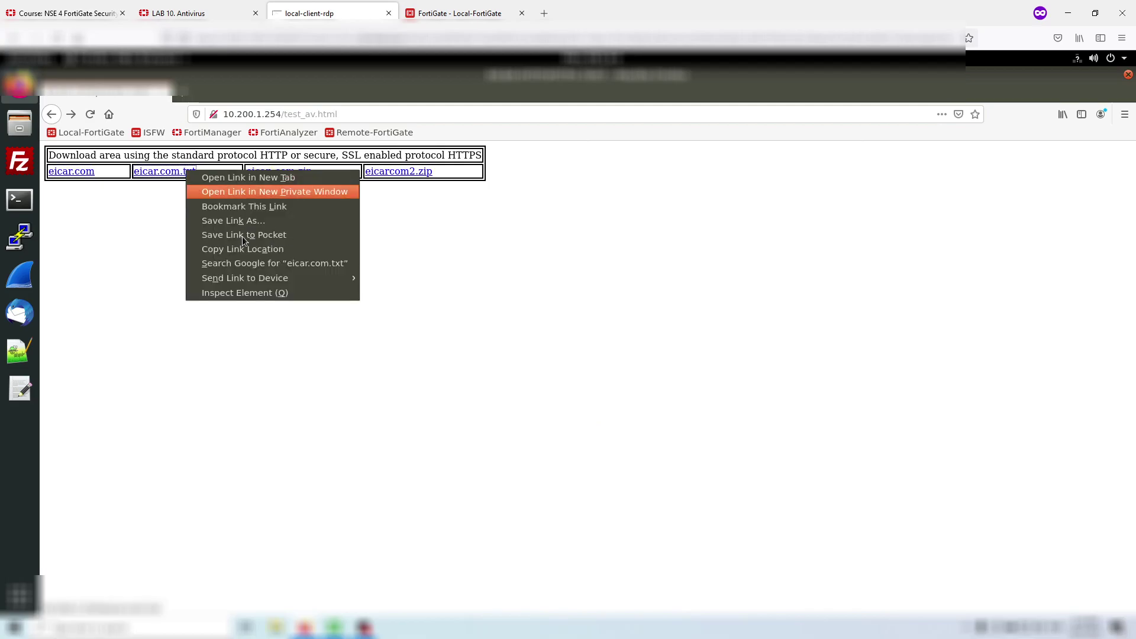
click(277, 221)
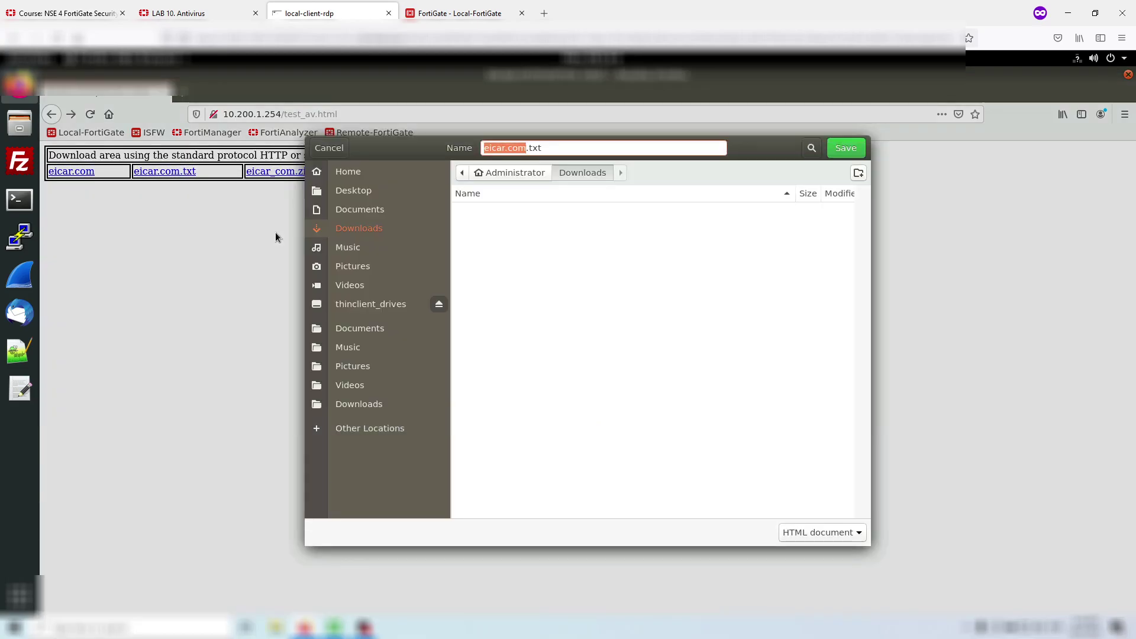
click(220, 9)
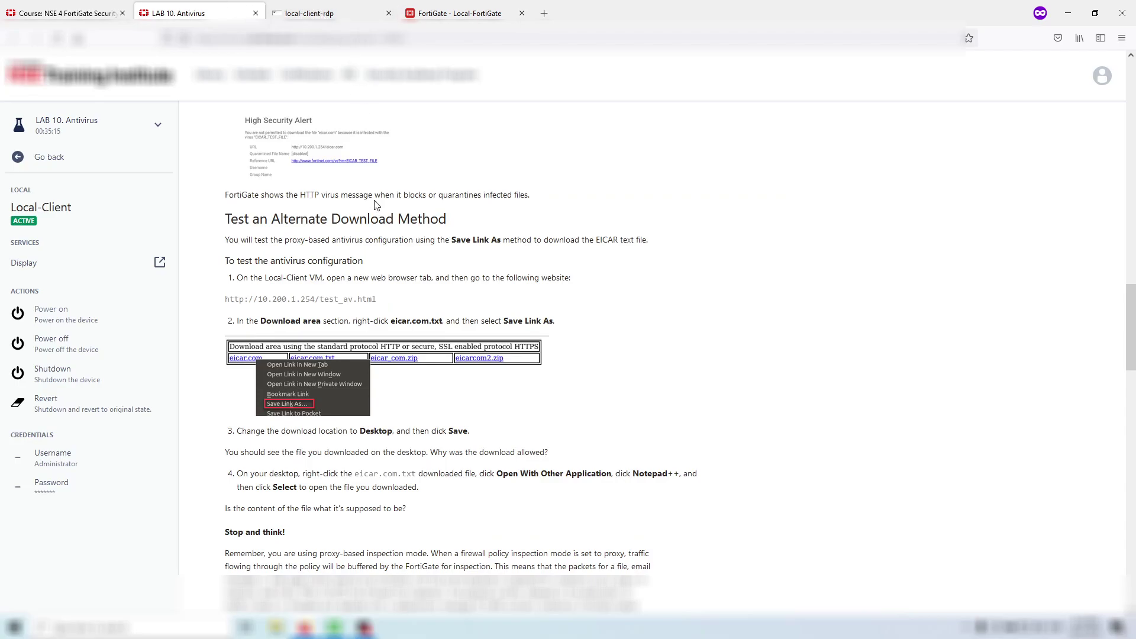
scroll(375, 190, down, 2)
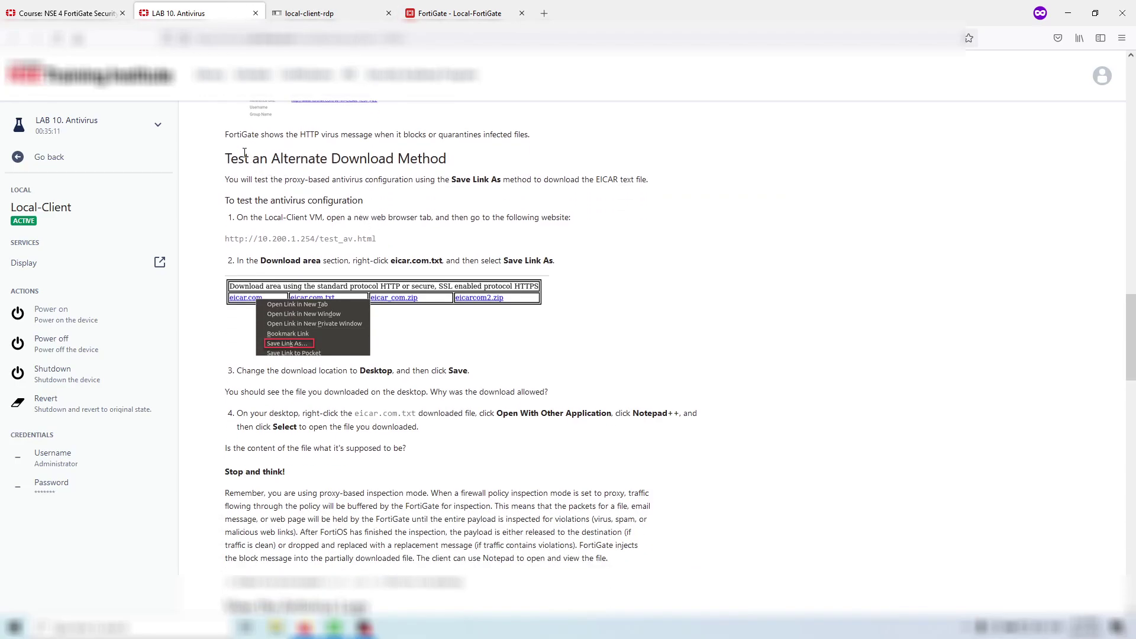
scroll(244, 153, down, 7)
click(309, 13)
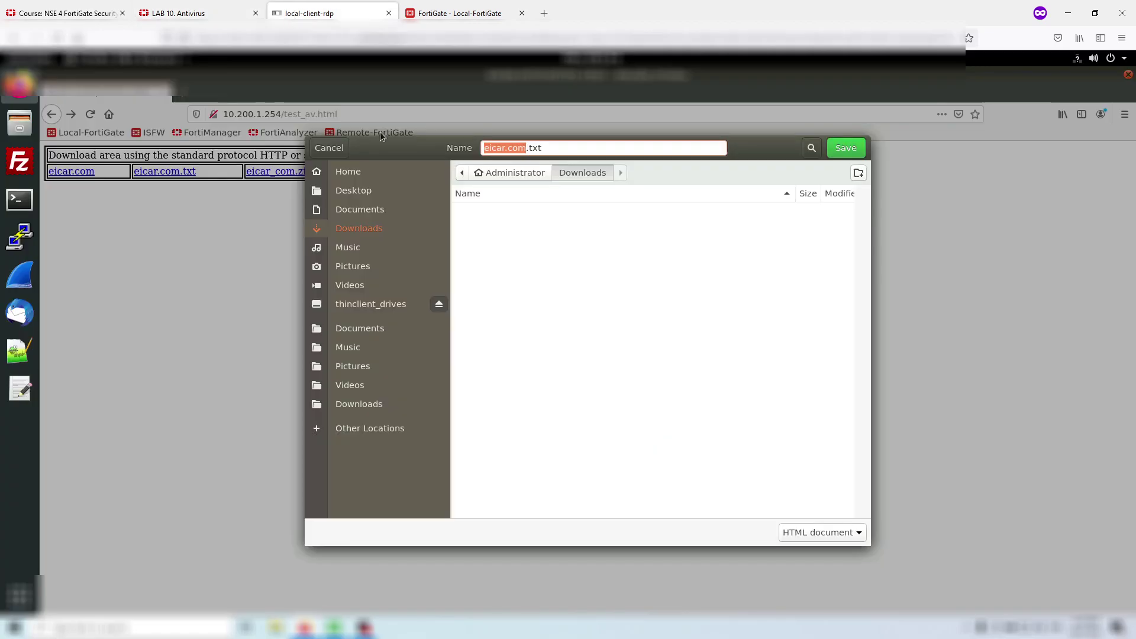
click(848, 149)
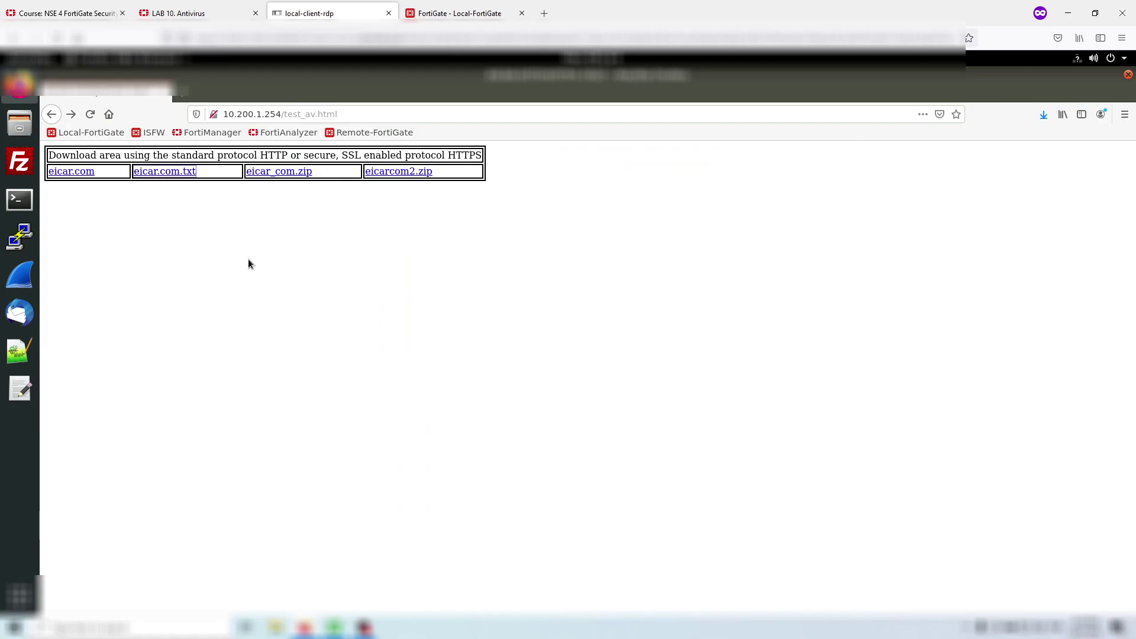
- In a terminal, change to Downloads, run ls -rlt, and cat eicar.com.txt
click(397, 282)
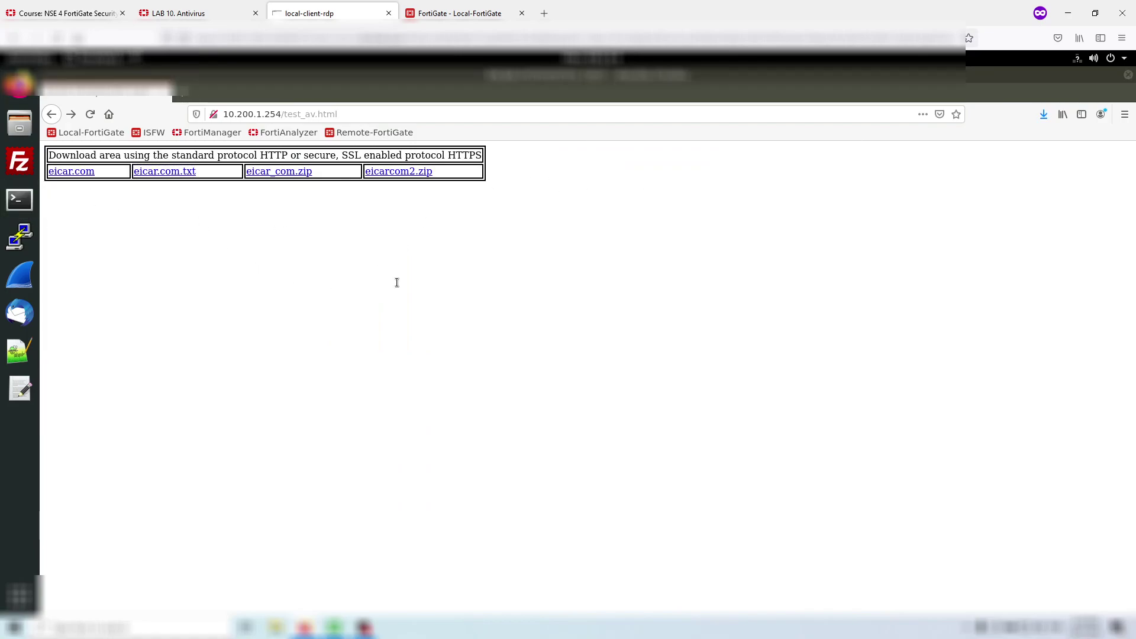
key(ctrl+alt+t)
text(cd Dow)
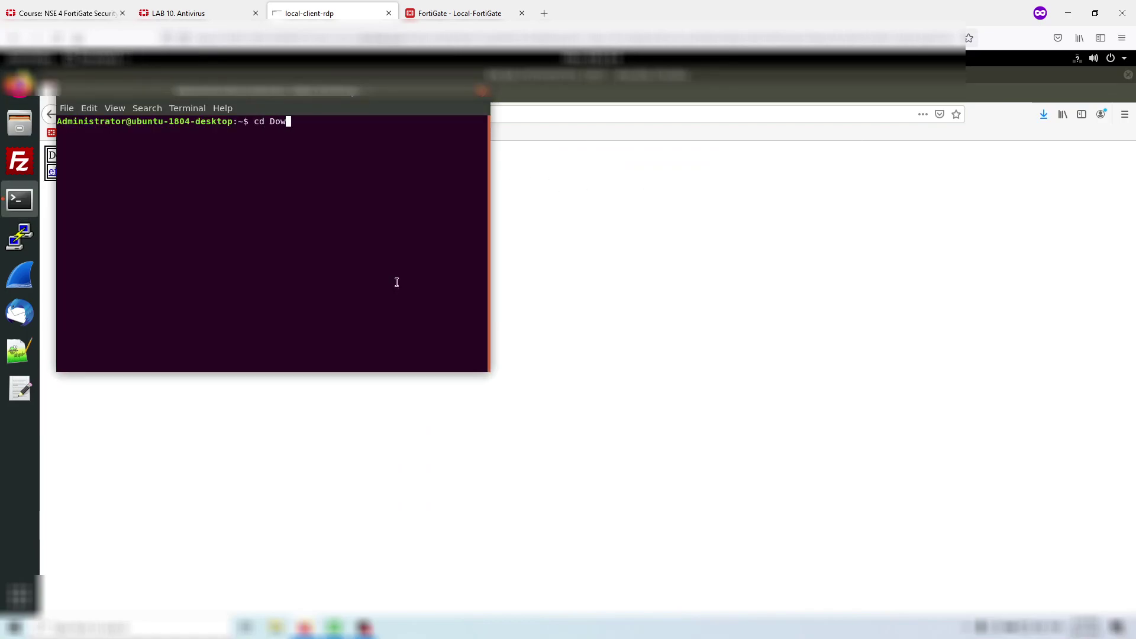
key(Tab)
key(Return)
text(ls -rlt)
key(Return)
text(cat )
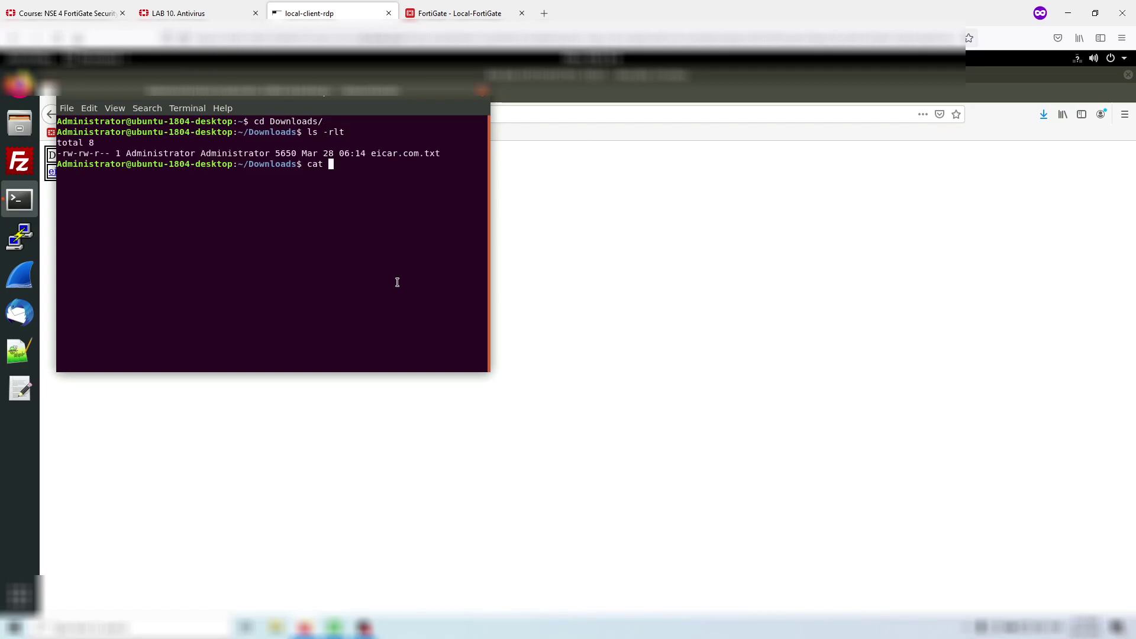
text(e)
key(Tab)
key(Return)
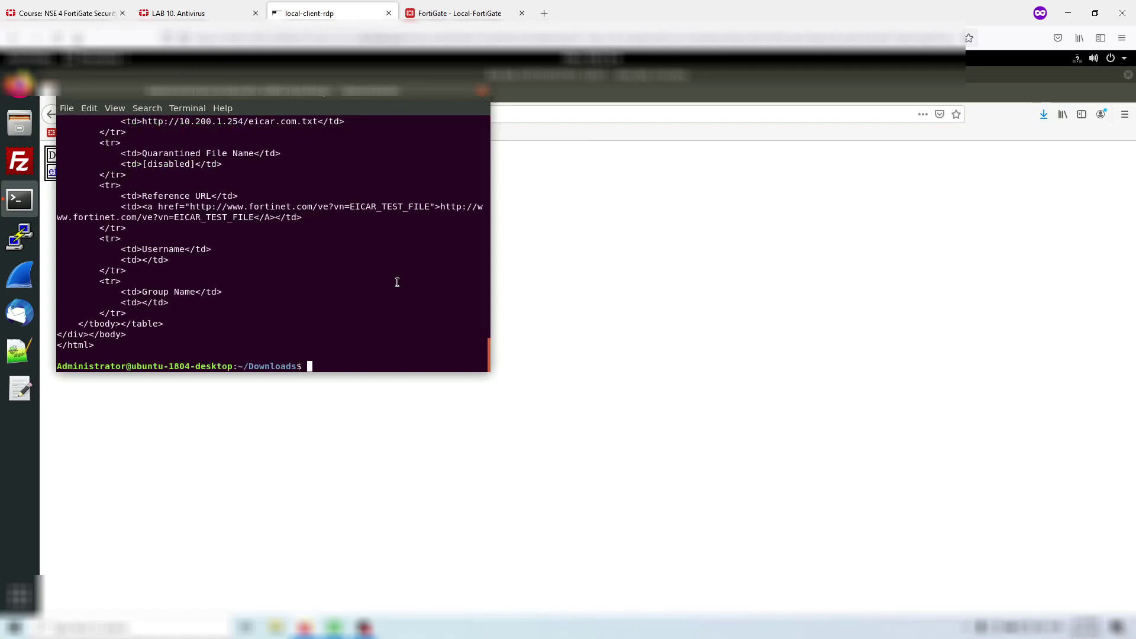
- Scroll the output to the High Security Alert naming EICAR_TEST_FILE, then return to the lab guide
scroll(395, 282, up, 15)
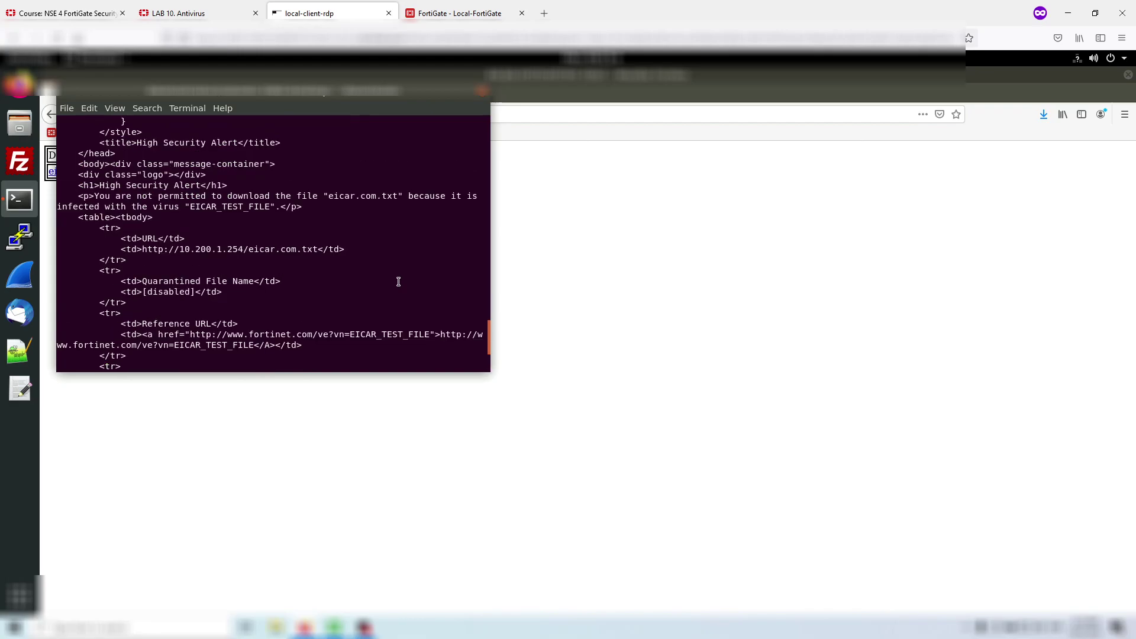
scroll(391, 282, up, 15)
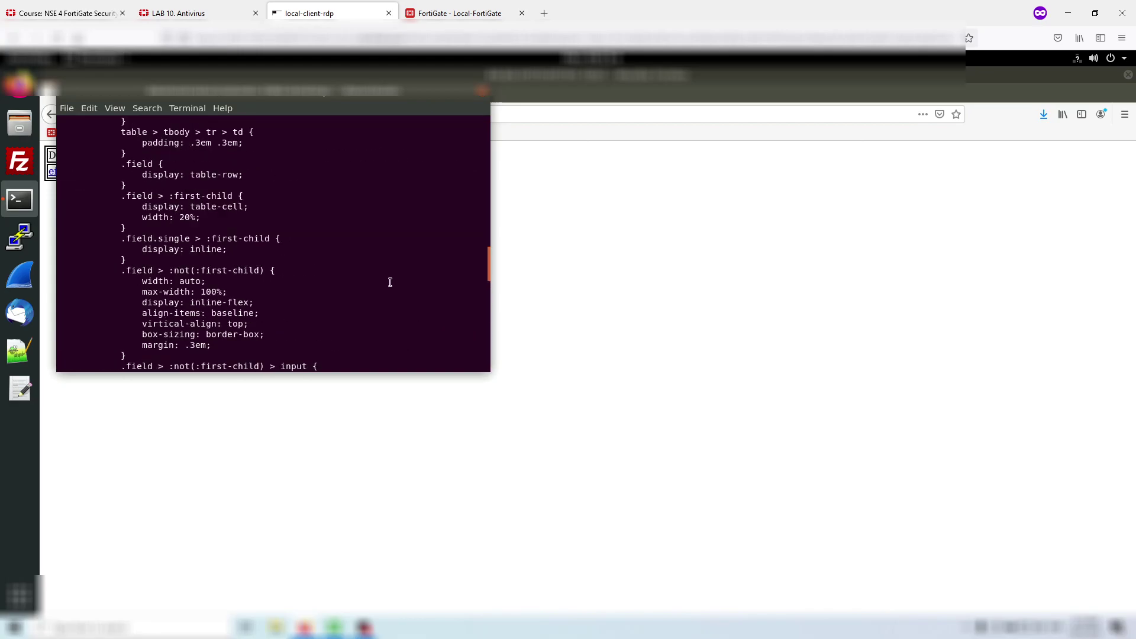
scroll(390, 281, up, 15)
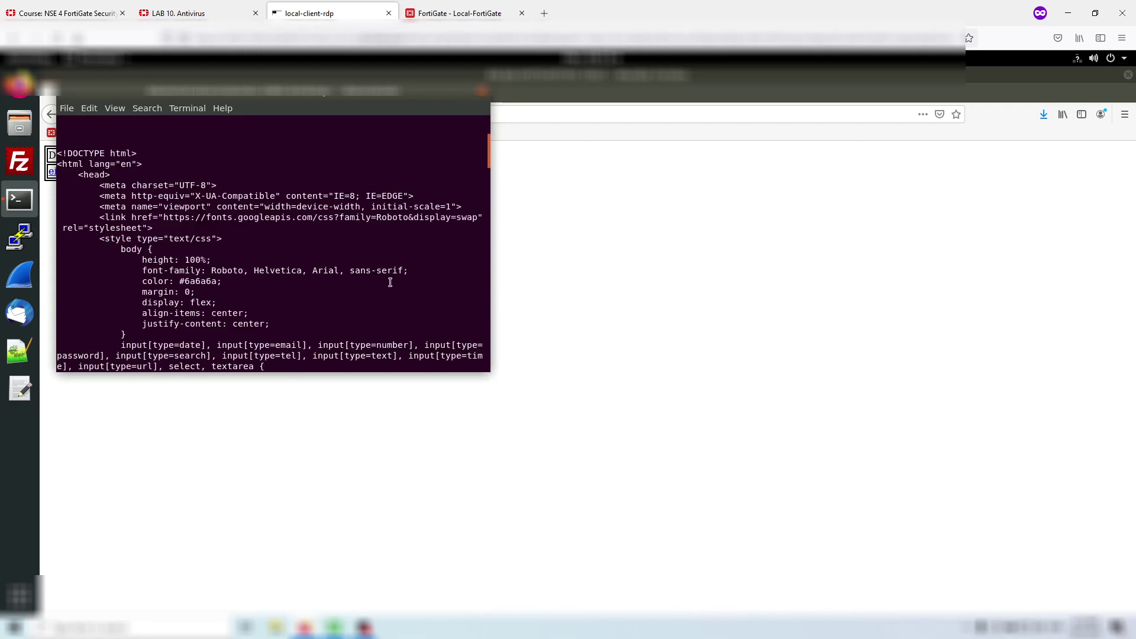
scroll(390, 282, down, 1)
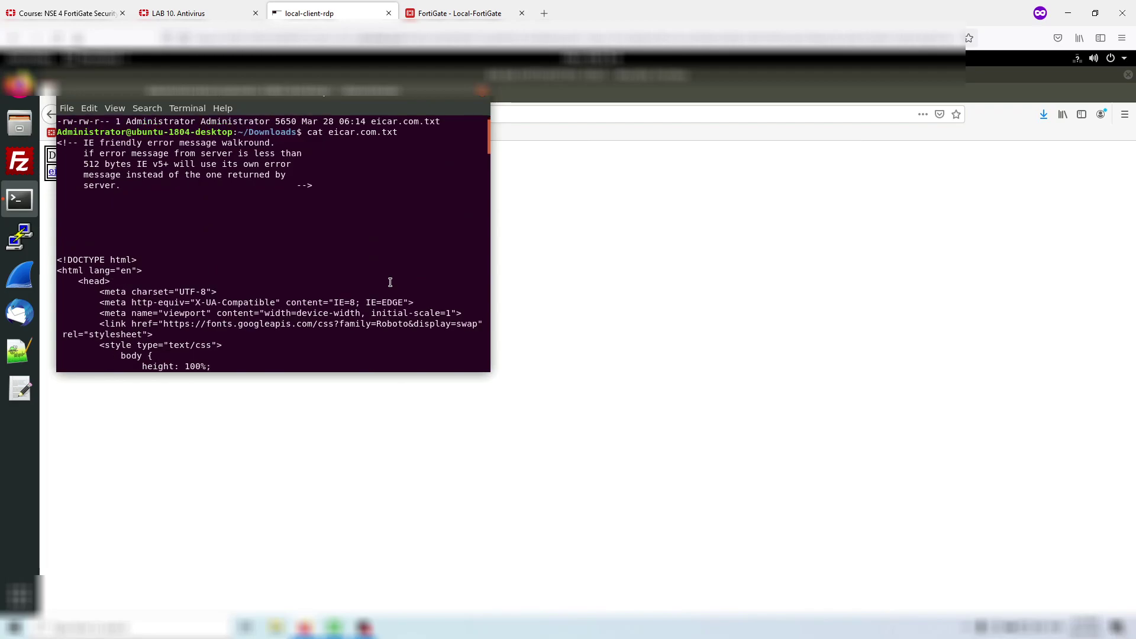
scroll(324, 210, down, 15)
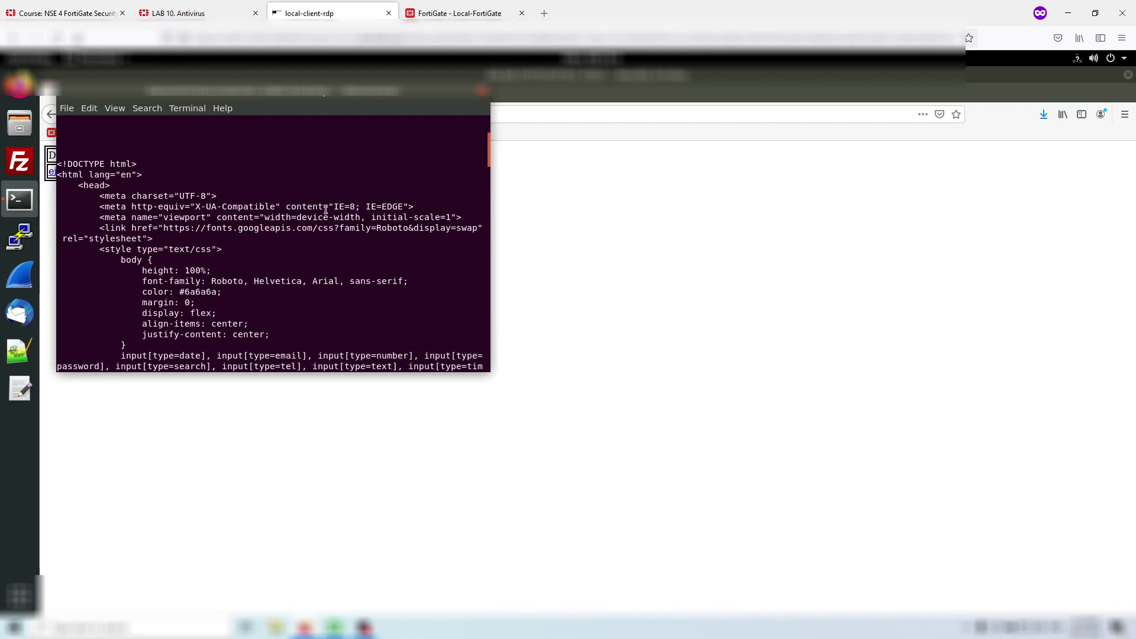
scroll(325, 205, down, 8)
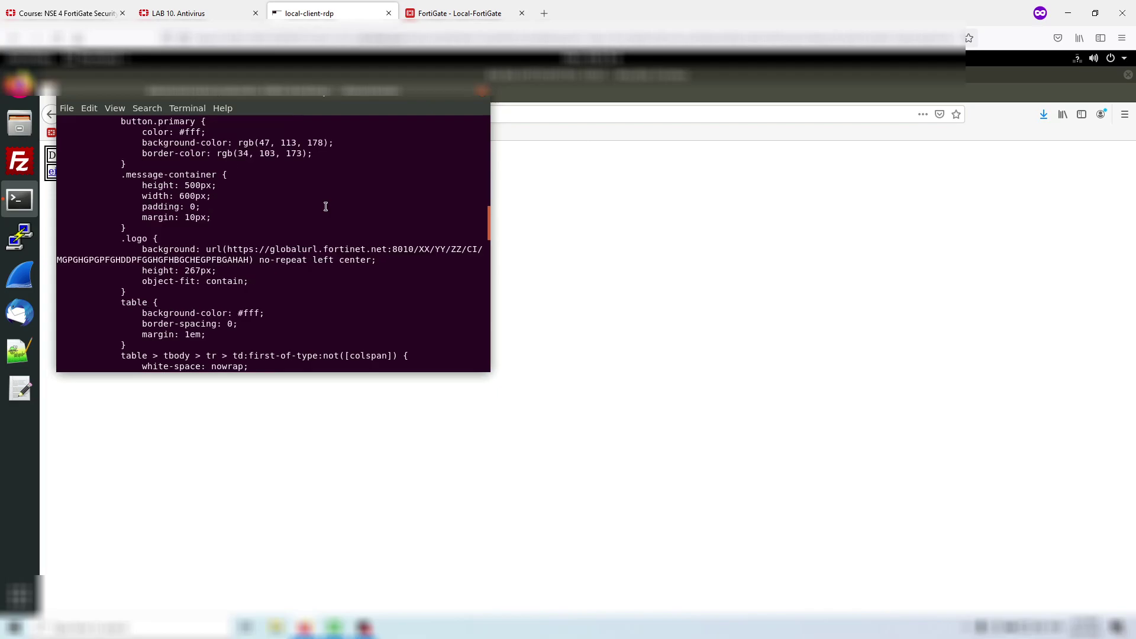
scroll(325, 206, down, 18)
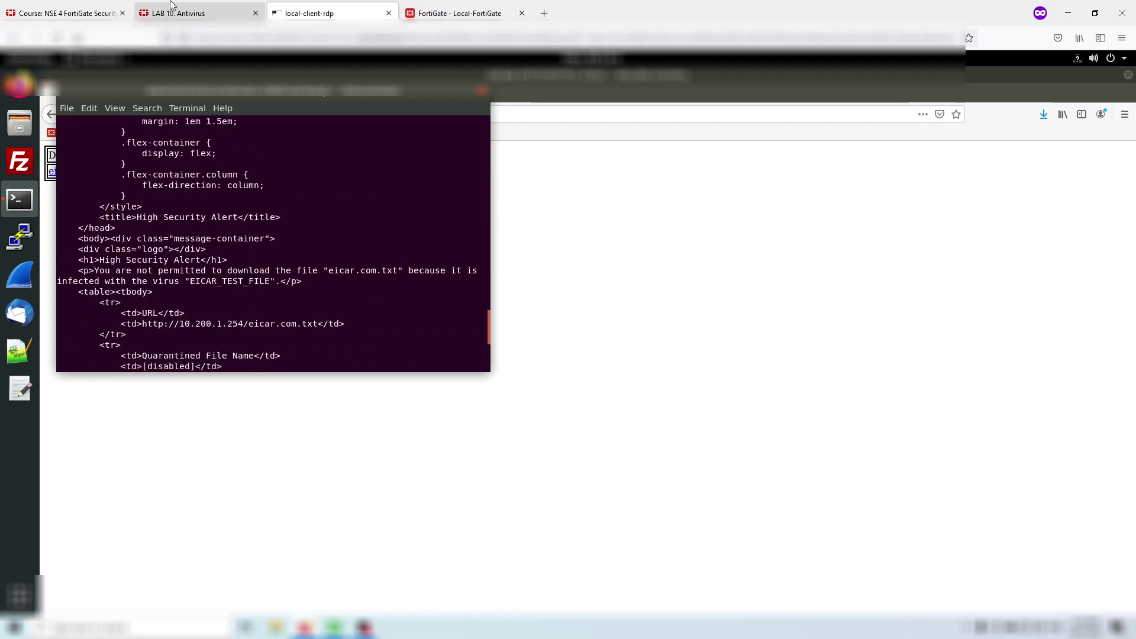
click(195, 12)
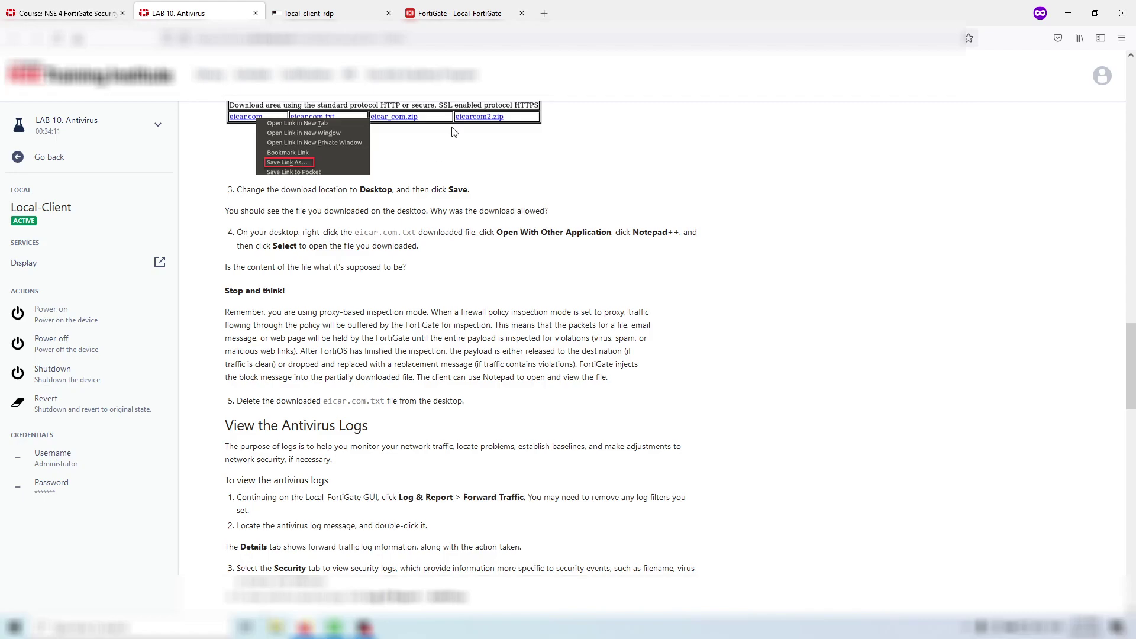
- Open Log & Report > Forward Traffic in FortiGate, checking the lab steps along the way
click(460, 10)
click(137, 435)
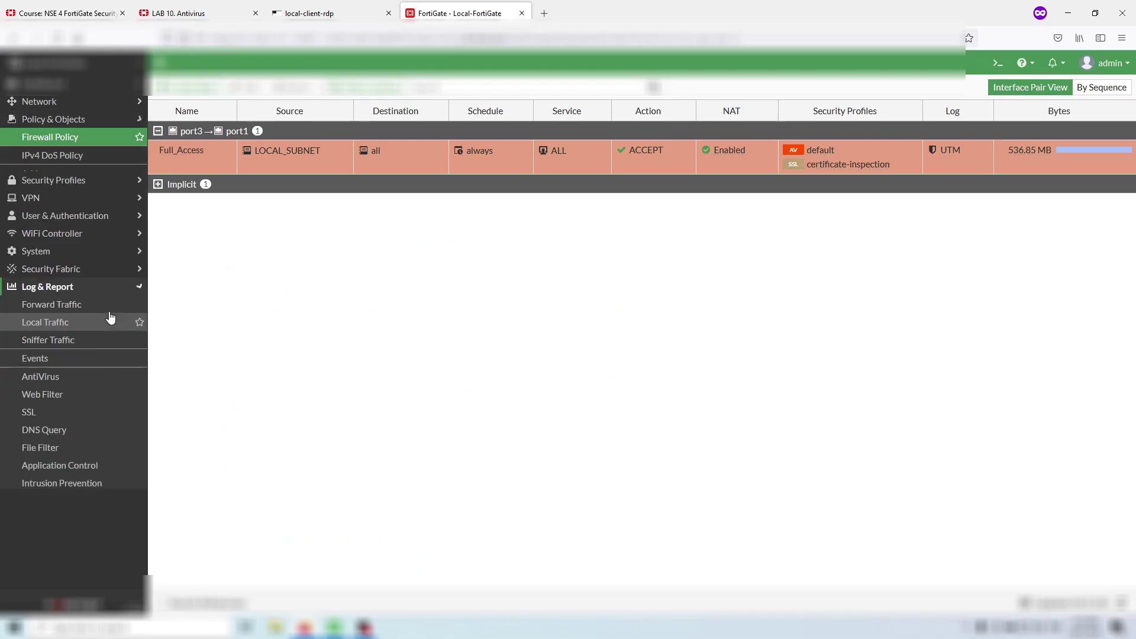
click(94, 264)
click(207, 7)
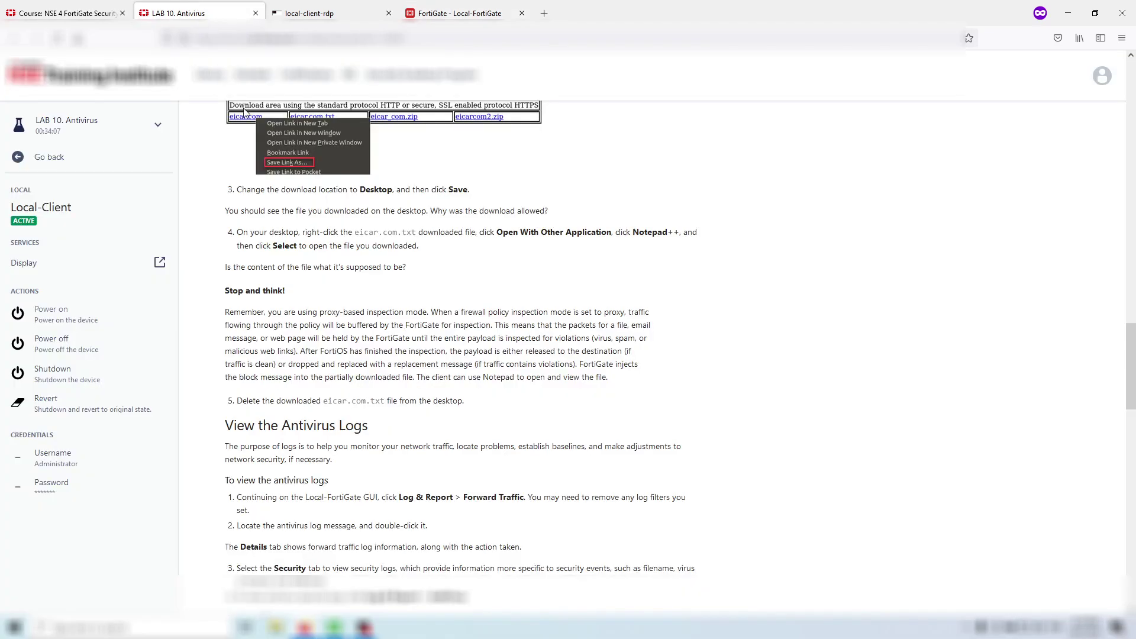
scroll(355, 278, down, 3)
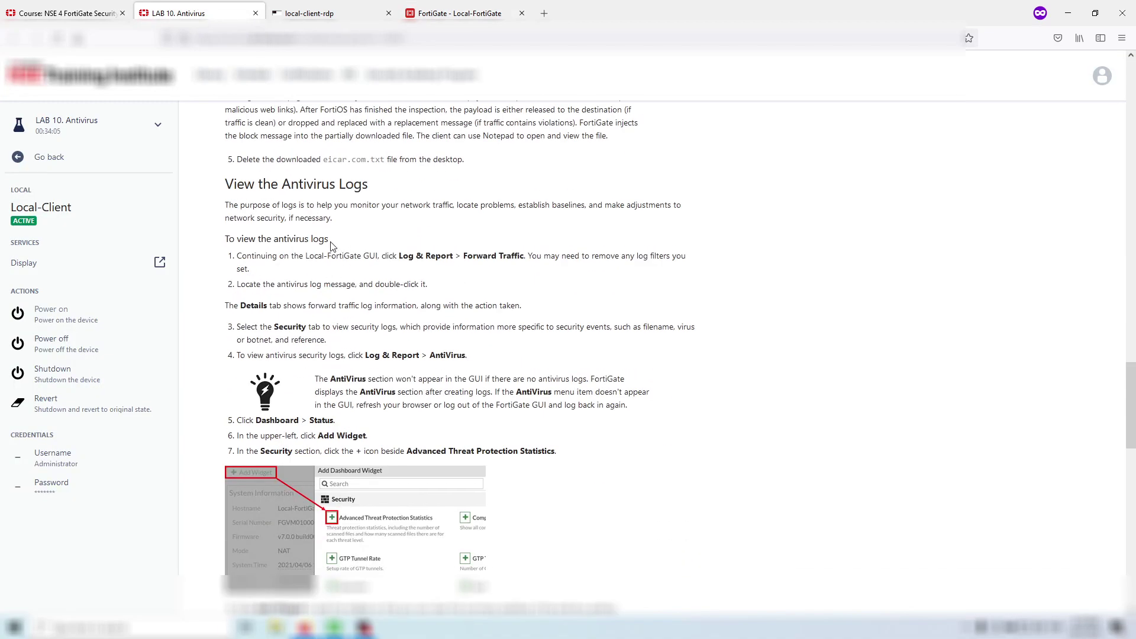
click(460, 10)
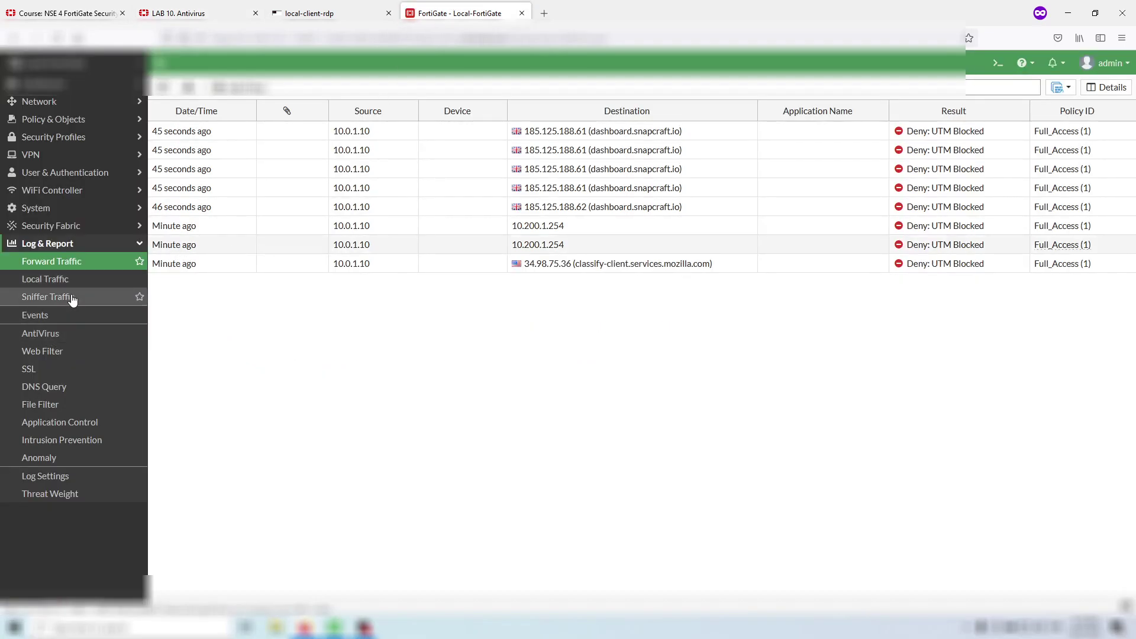
- Scroll the Forward Traffic log and back up to the newest Deny: UTM Blocked entries to 10.200.1.254
click(176, 5)
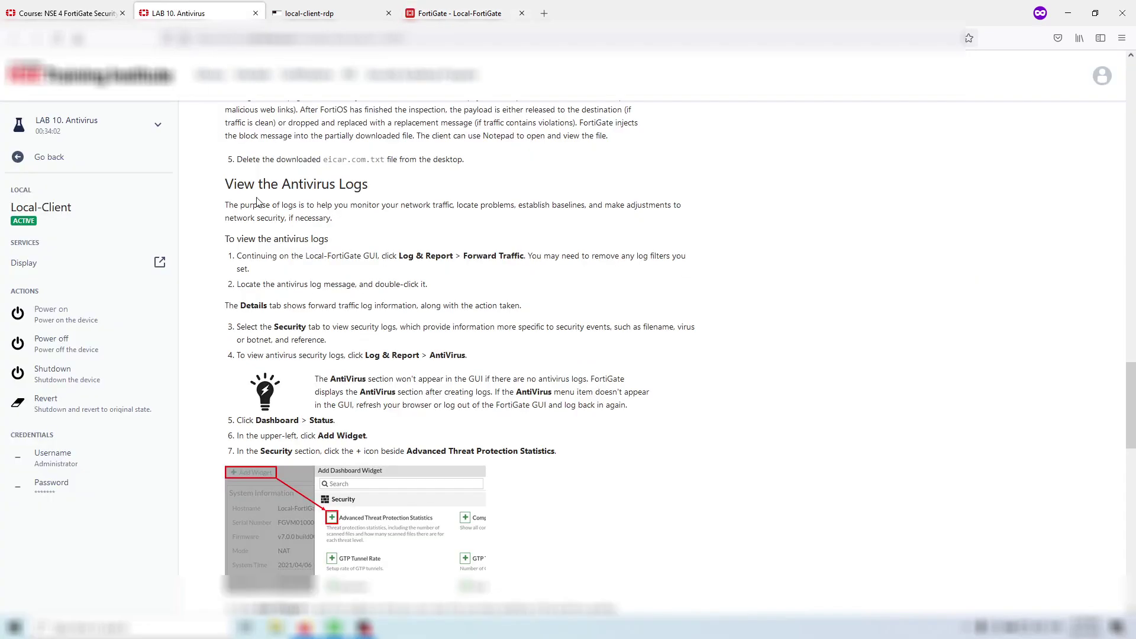
scroll(328, 294, down, 1)
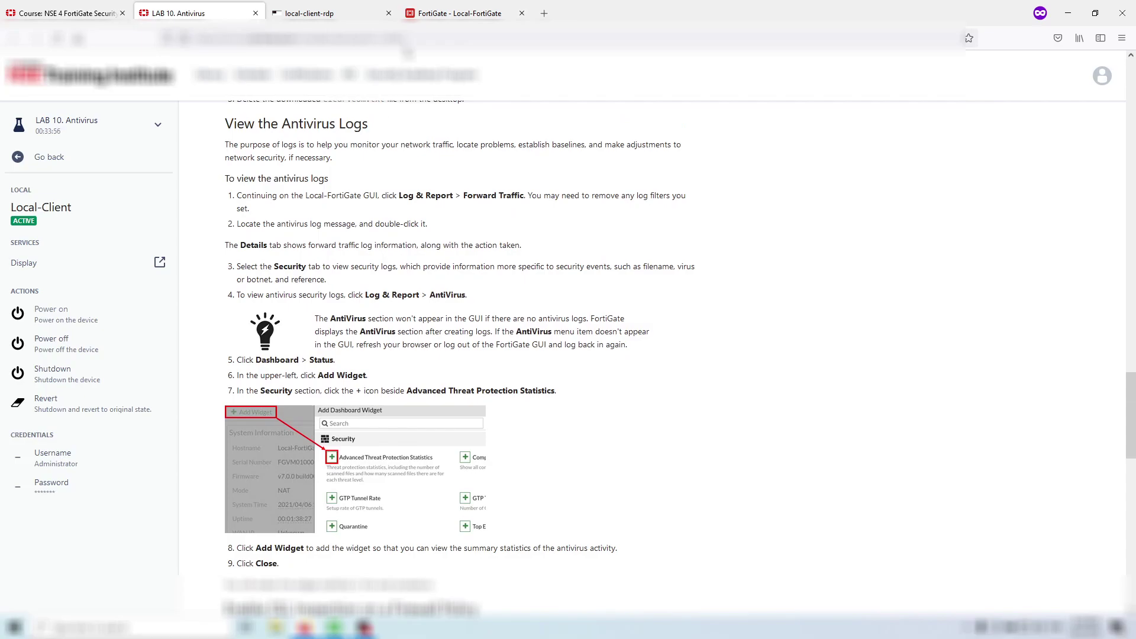
click(456, 13)
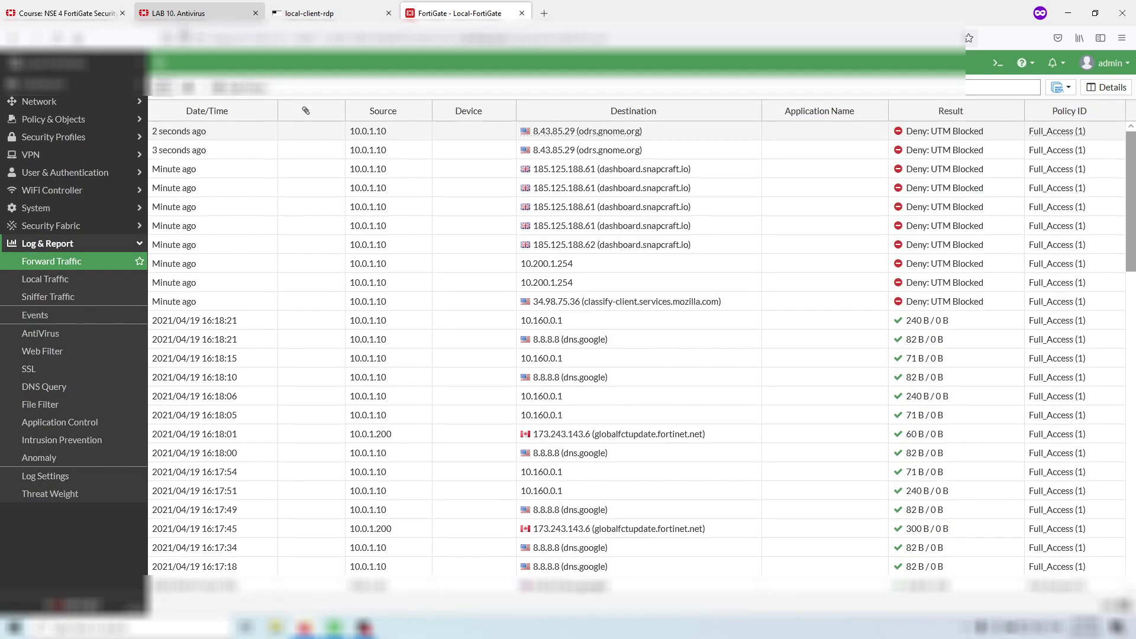
scroll(388, 255, down, 10)
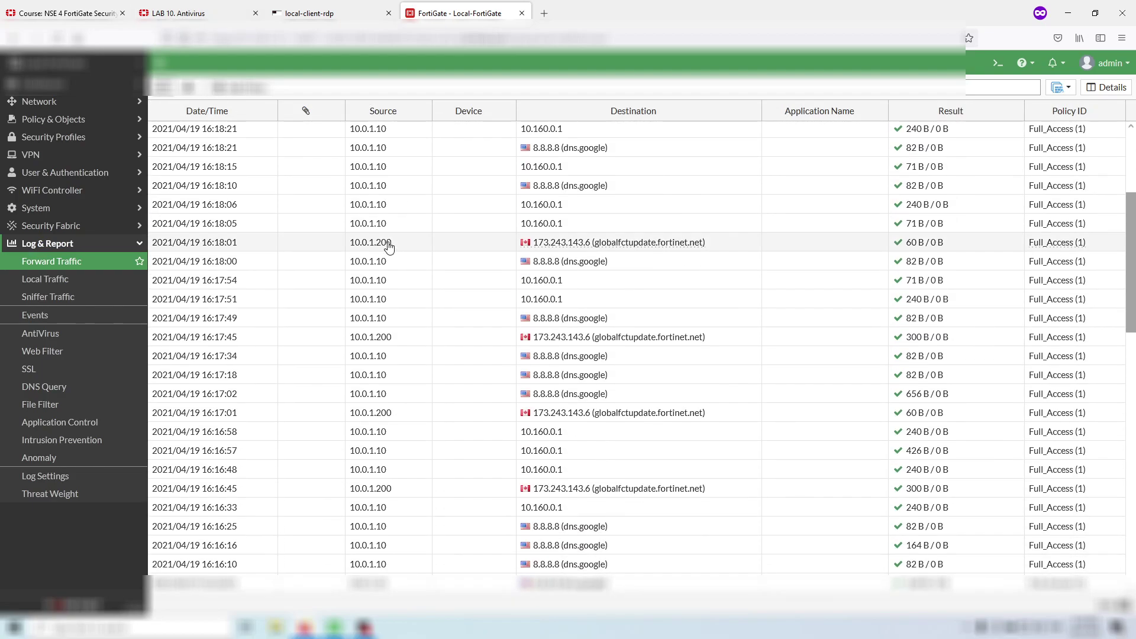
scroll(387, 247, down, 15)
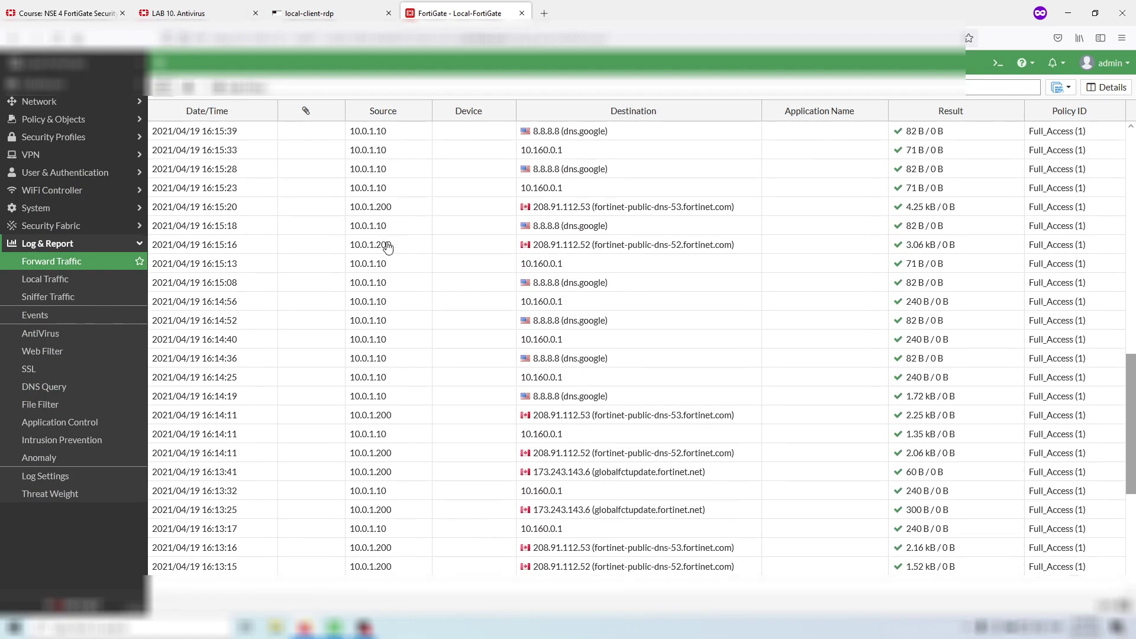
key(ctrl+2)
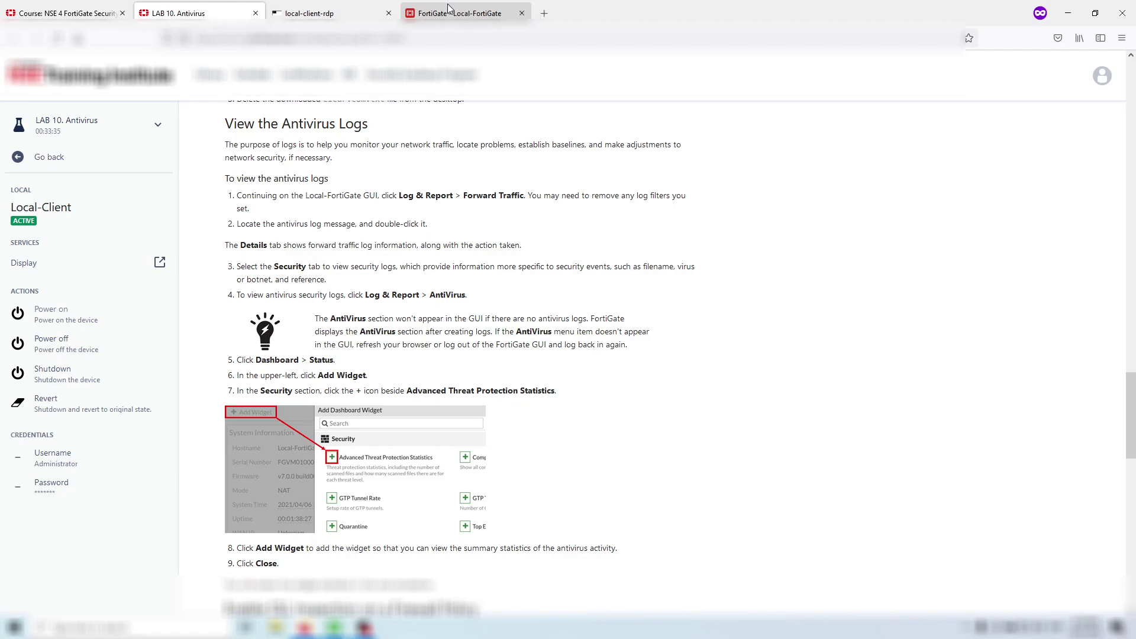
click(447, 10)
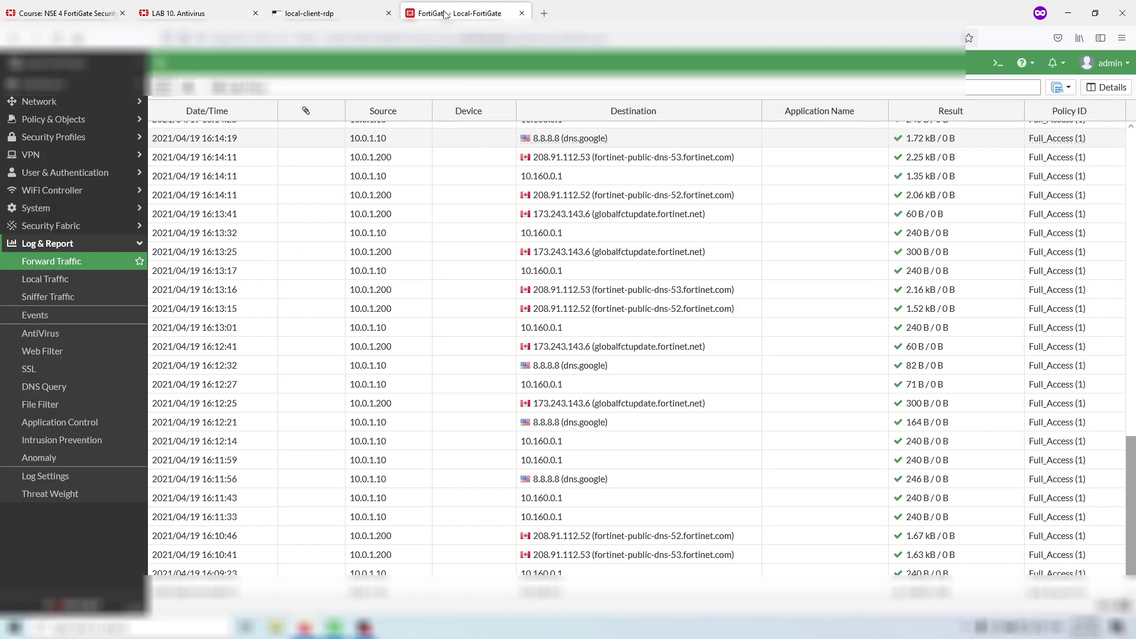
scroll(412, 310, down, 1)
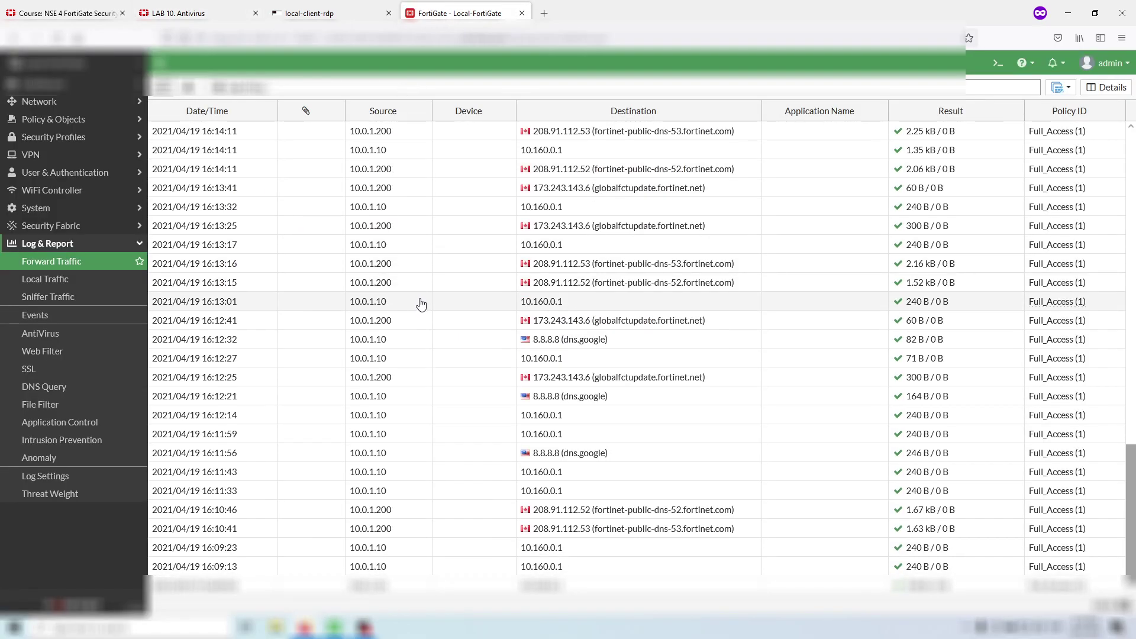
scroll(420, 304, up, 10)
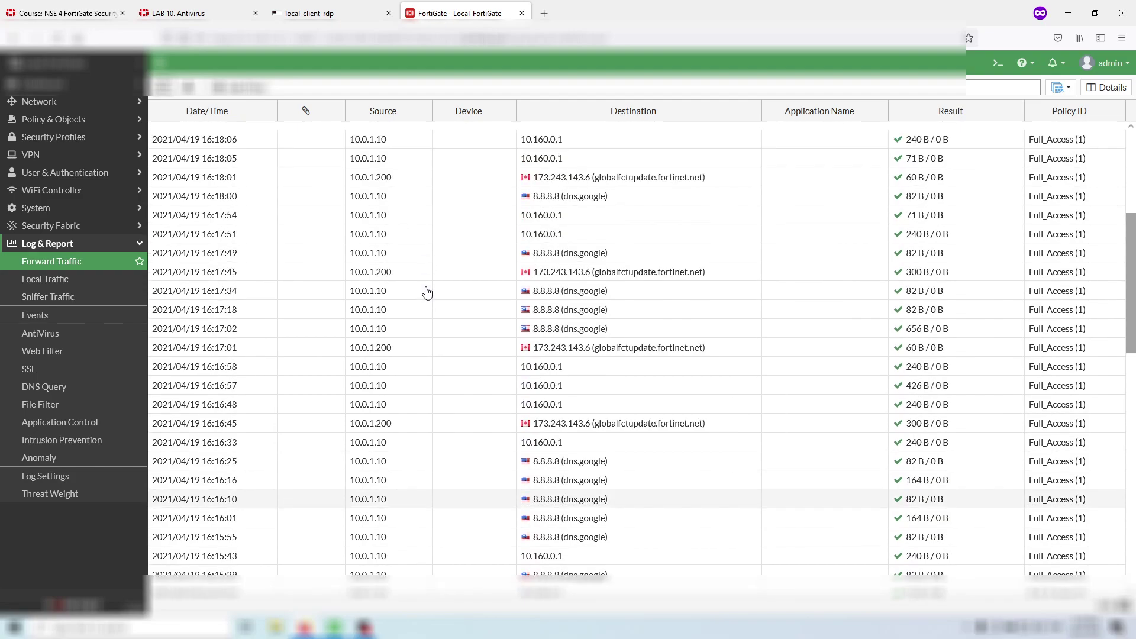
scroll(427, 289, up, 2)
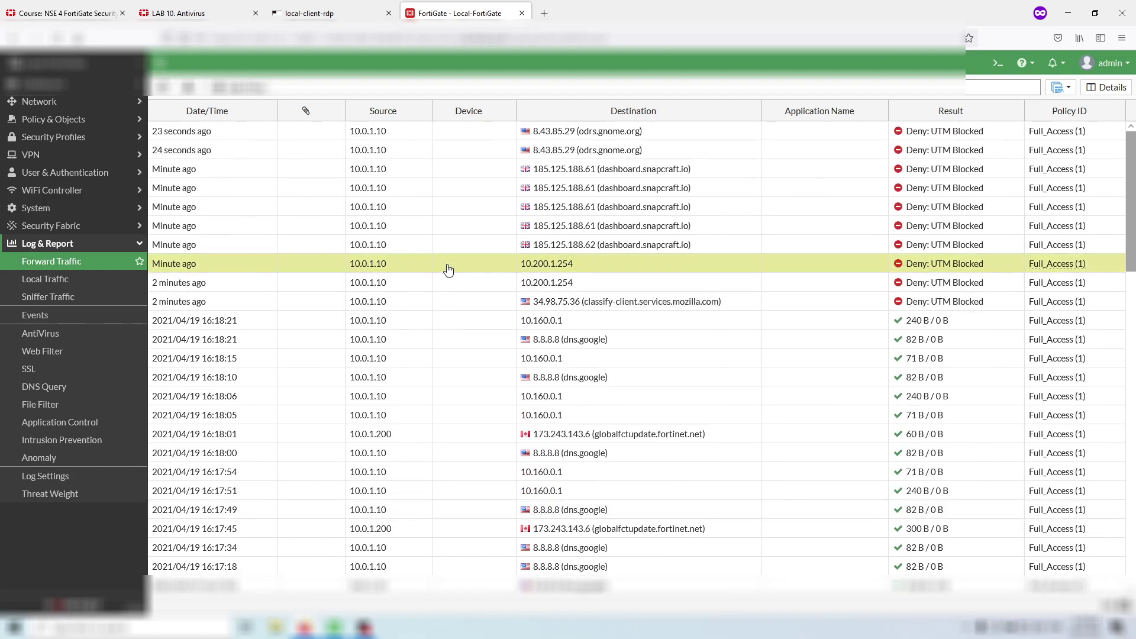
- Inspect the blocked 10.200.1.254 log entry's eicar.com.txt EICAR_TEST_FILE detection, then go to the AntiVirus log
double_click(447, 270)
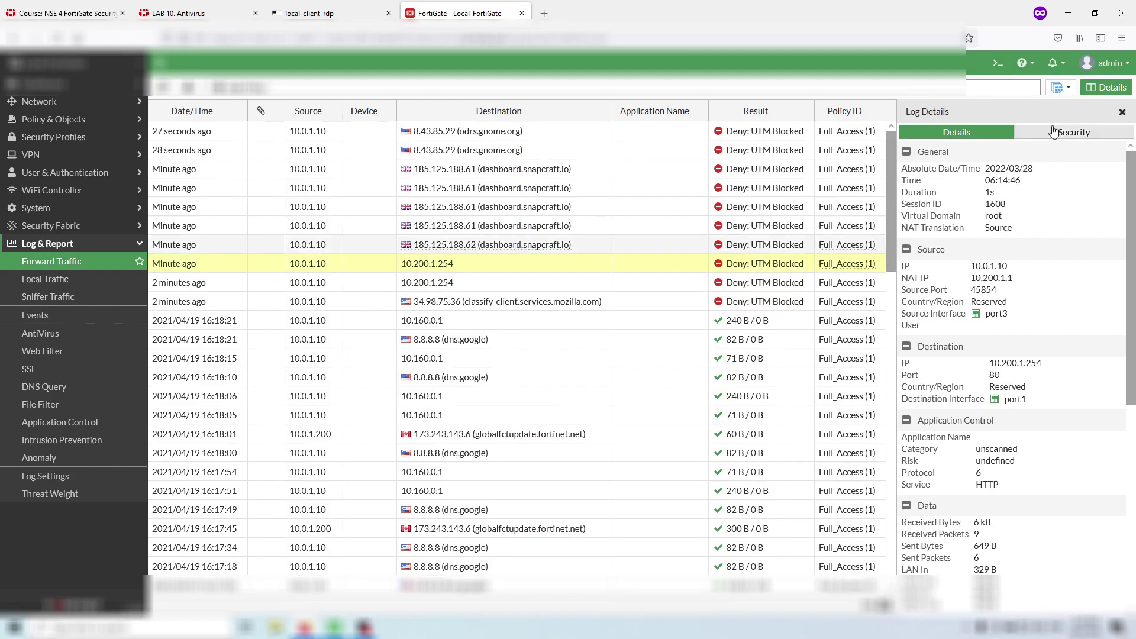
click(1053, 131)
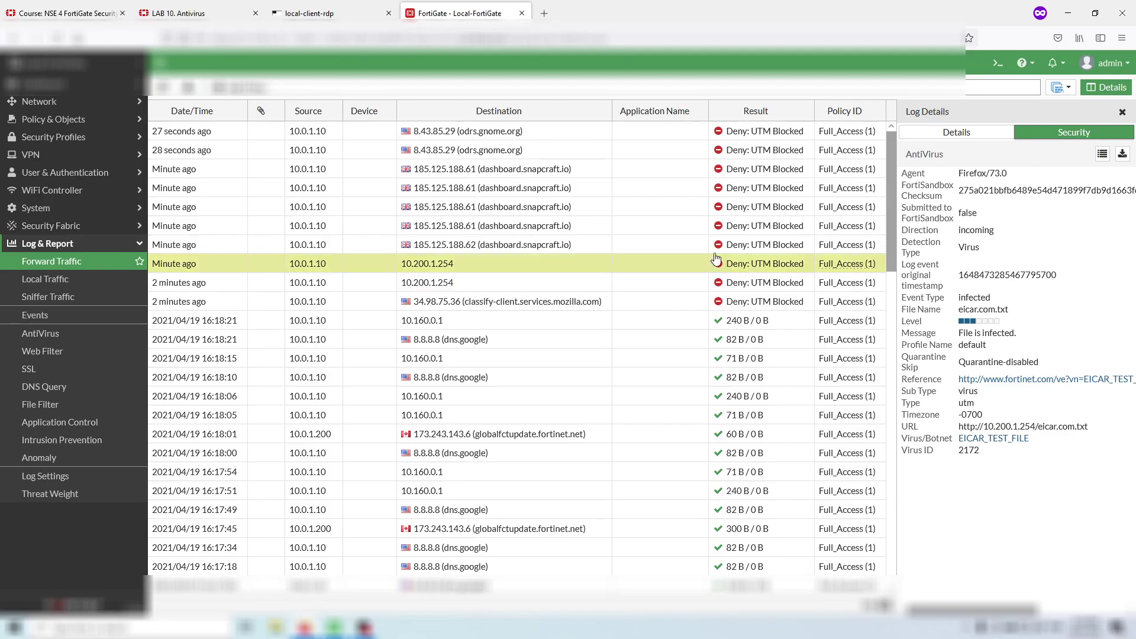
click(957, 135)
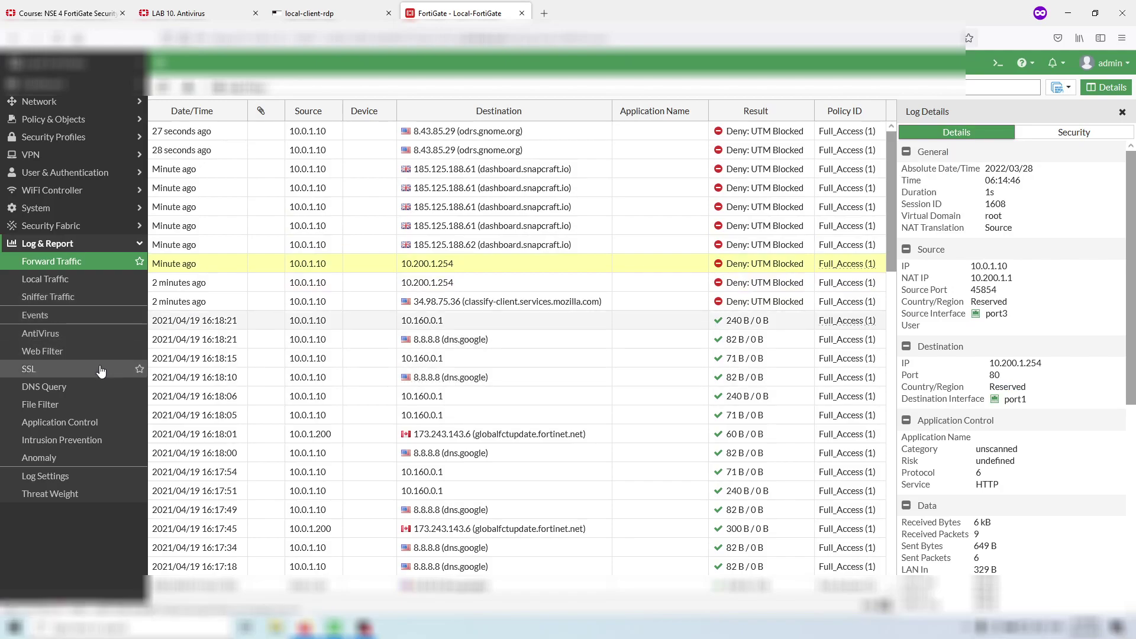
click(100, 333)
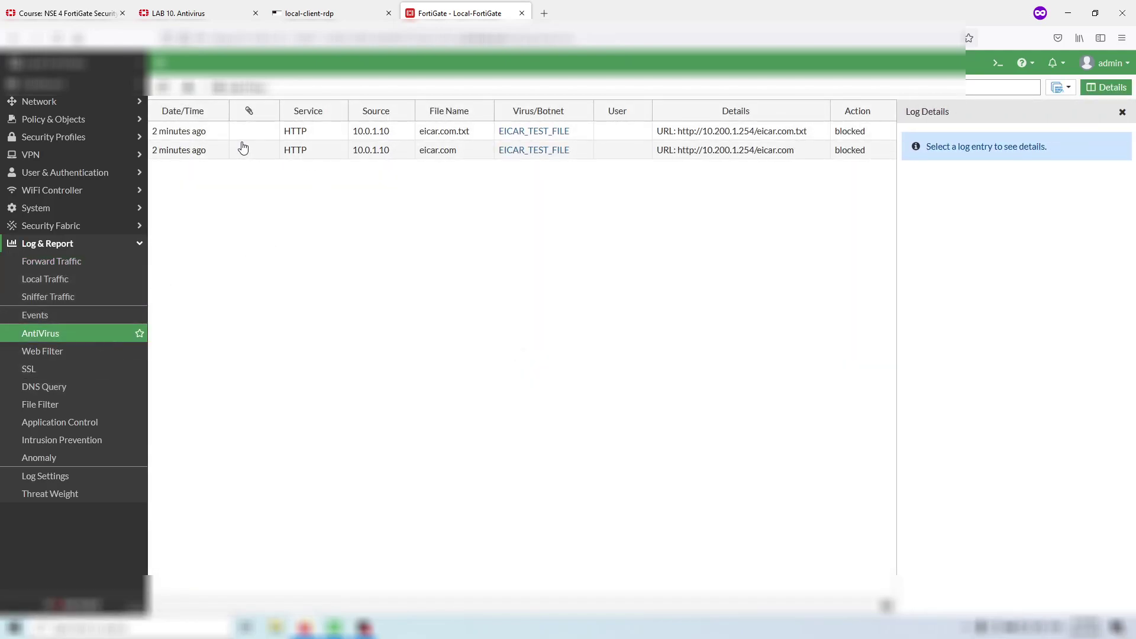
- Scroll the lab guide to the next instruction
click(188, 15)
scroll(381, 180, down, 1)
scroll(381, 180, down, 3)
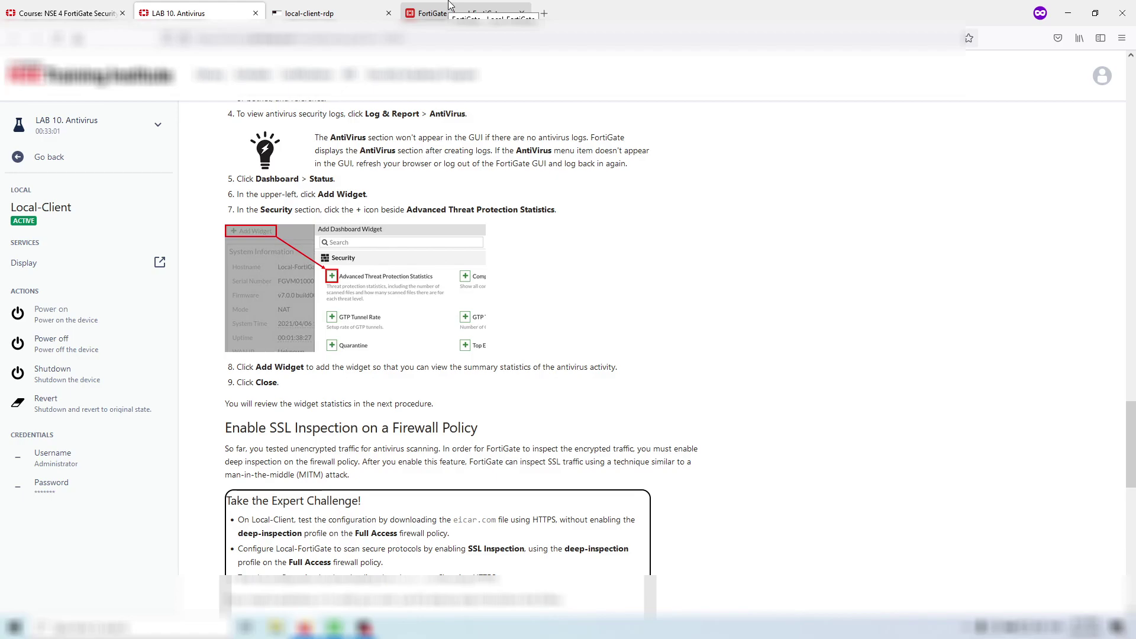
- Open FortiGate's Dashboard > Status page, then return to the lab guide
click(450, 6)
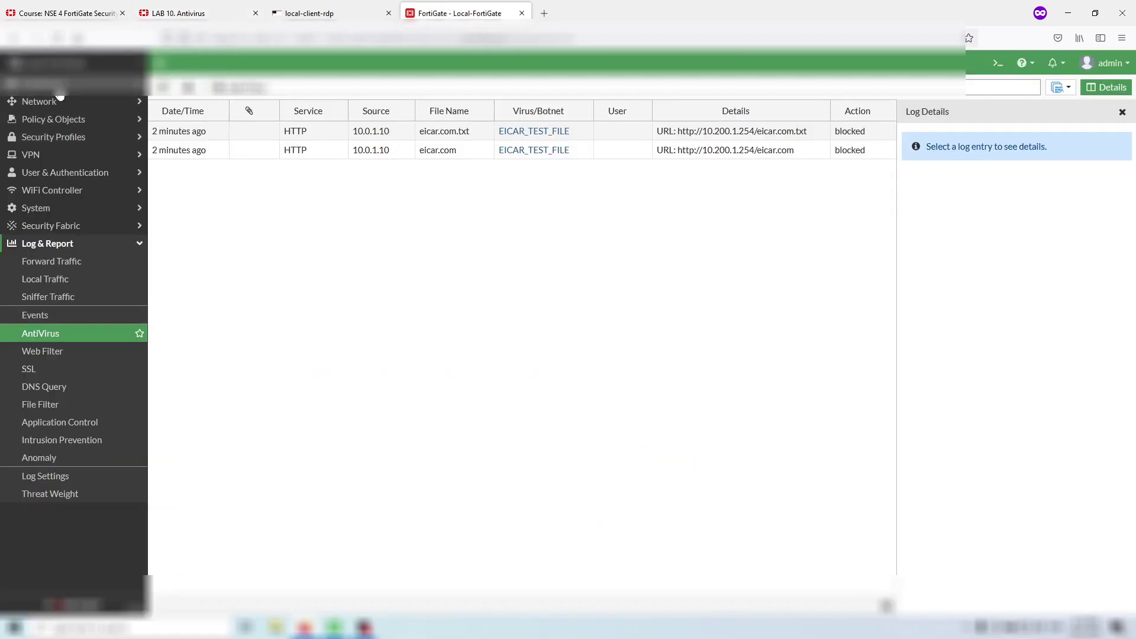
click(88, 84)
click(95, 103)
click(178, 13)
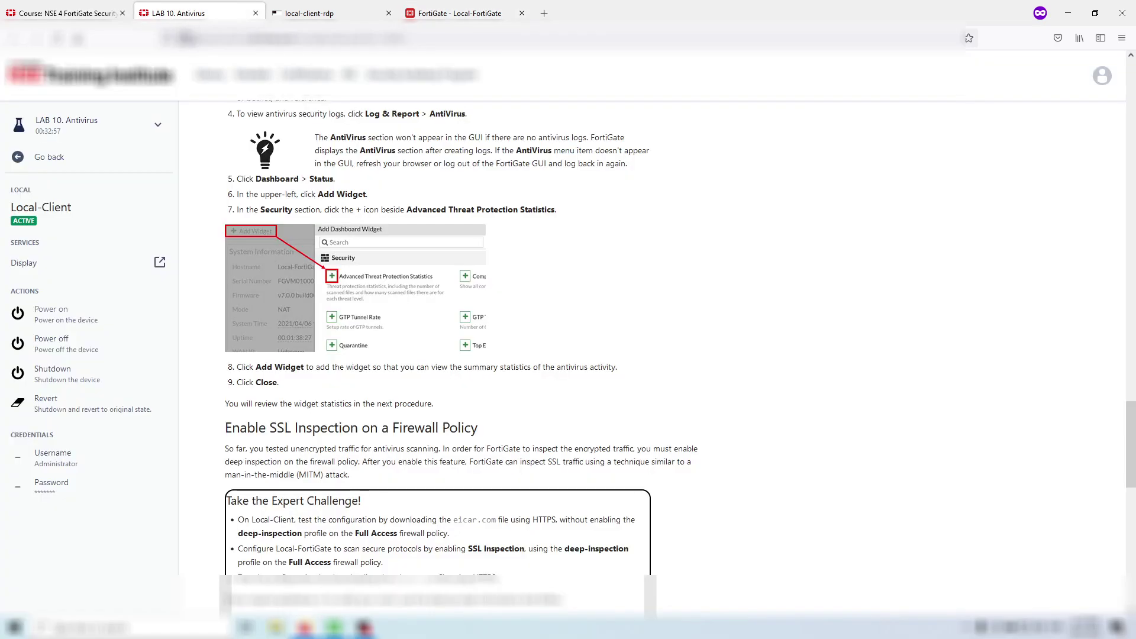
- Open the dashboard widget catalogue and select Advanced Threat Protection Statistics
click(388, 9)
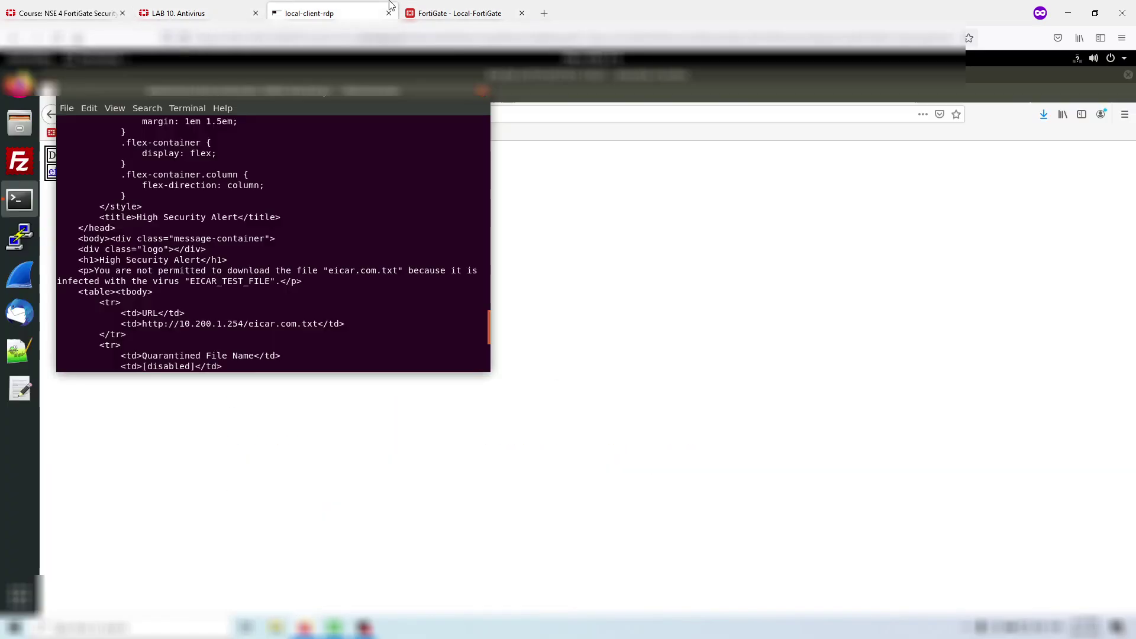
click(408, 17)
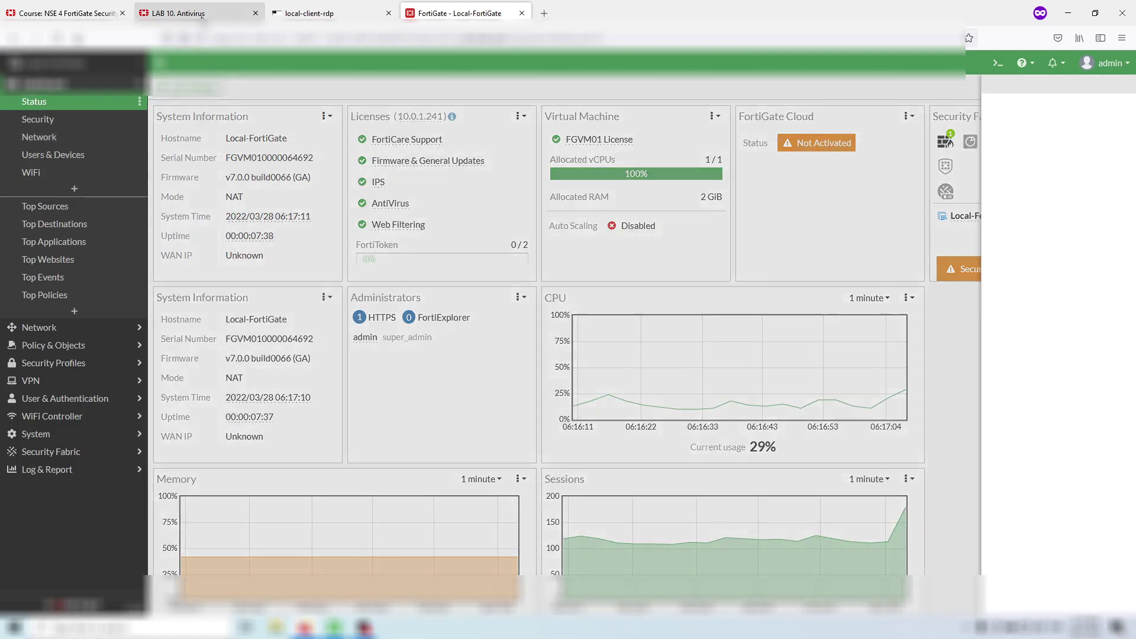
click(201, 16)
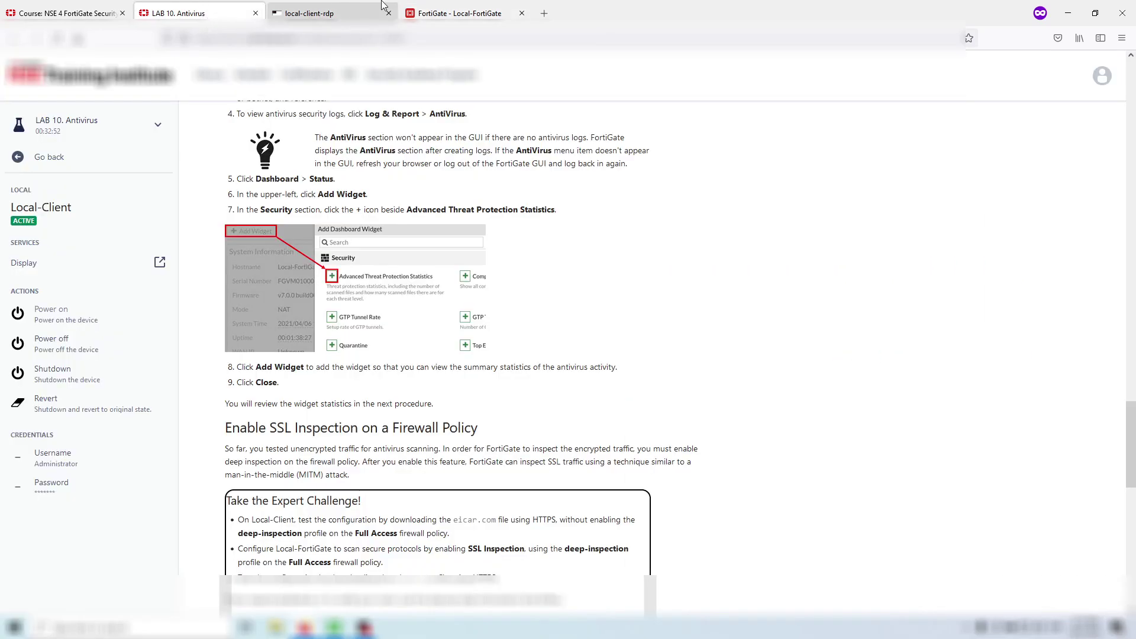
click(417, 12)
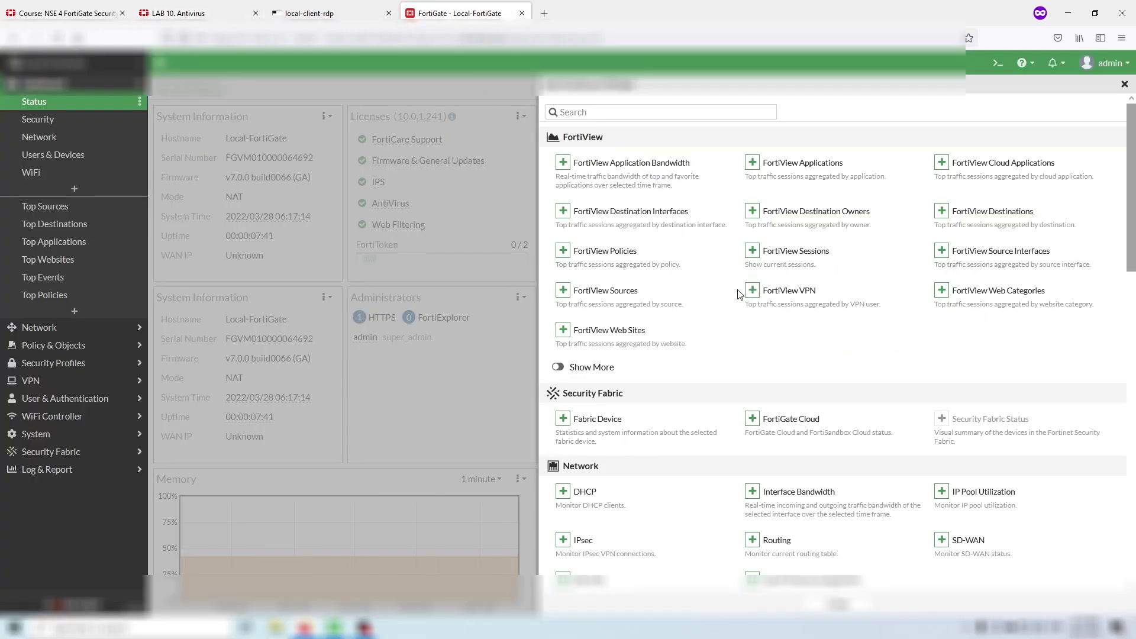
scroll(731, 294, down, 3)
scroll(680, 316, down, 4)
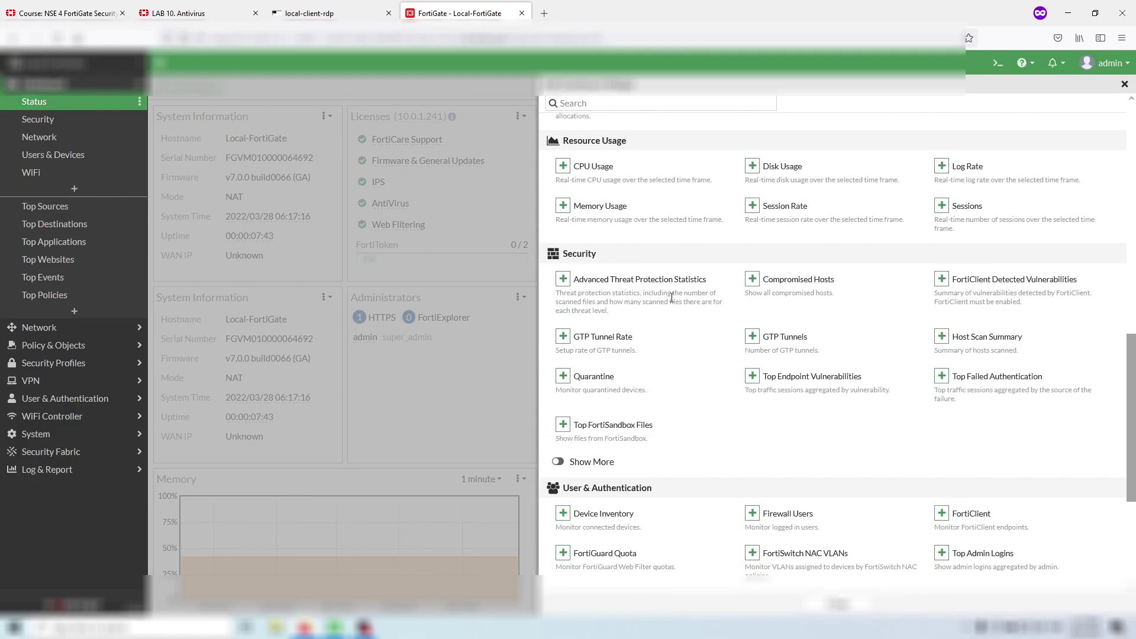
click(563, 280)
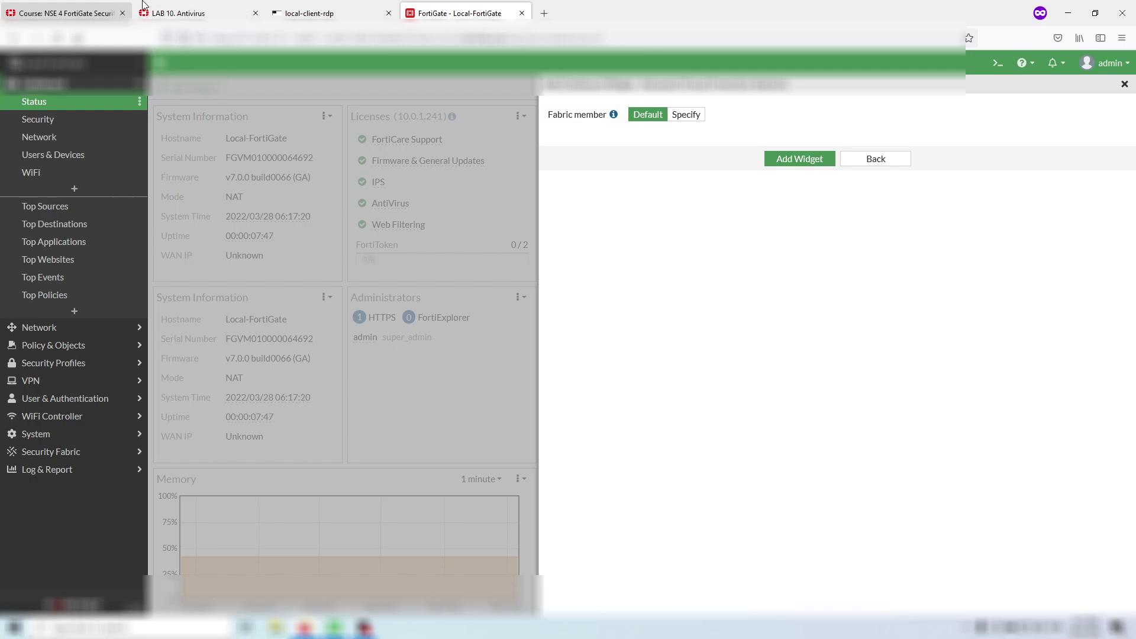
- Add the widget and view its statistics: 24 scanned files, 2 malicious, 22 clean
click(168, 12)
scroll(331, 243, down, 2)
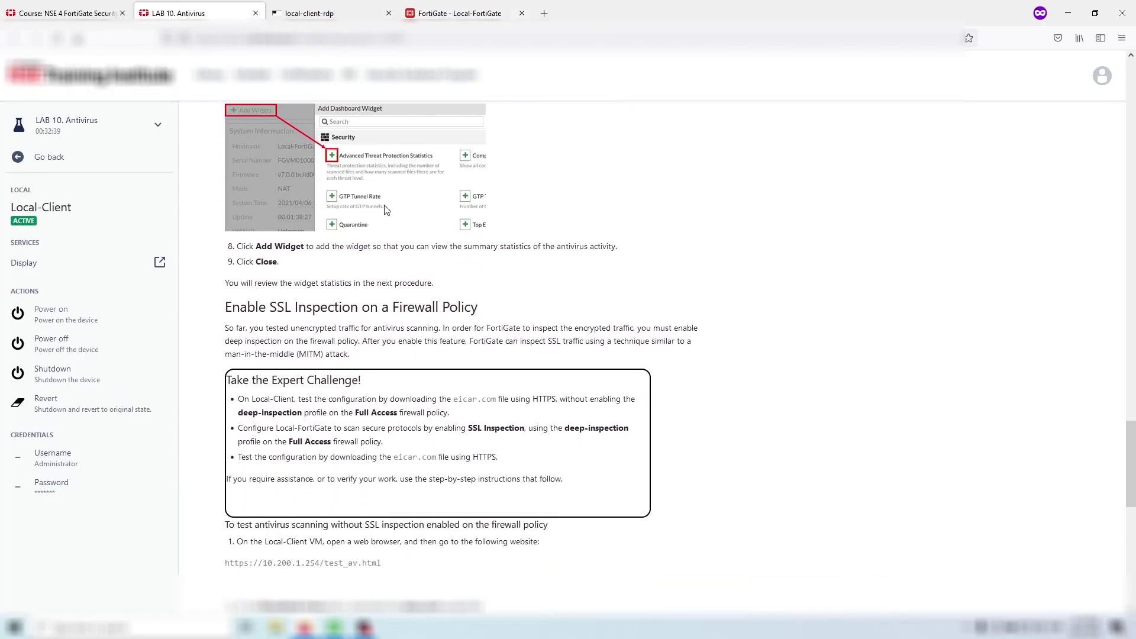
scroll(572, 219, up, 1)
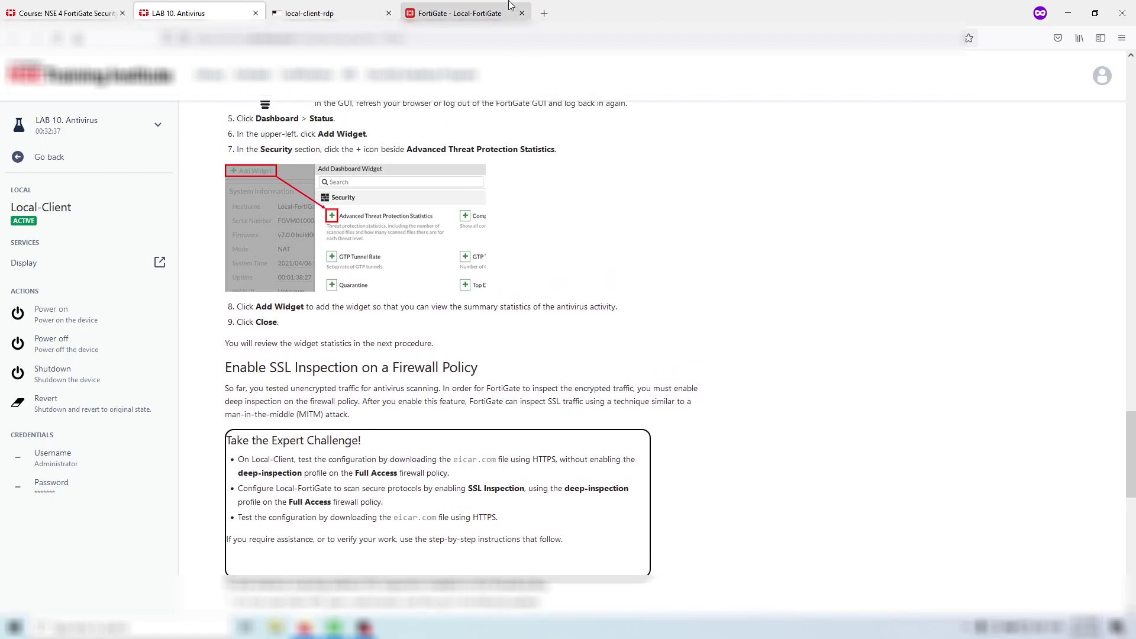
click(456, 13)
click(806, 159)
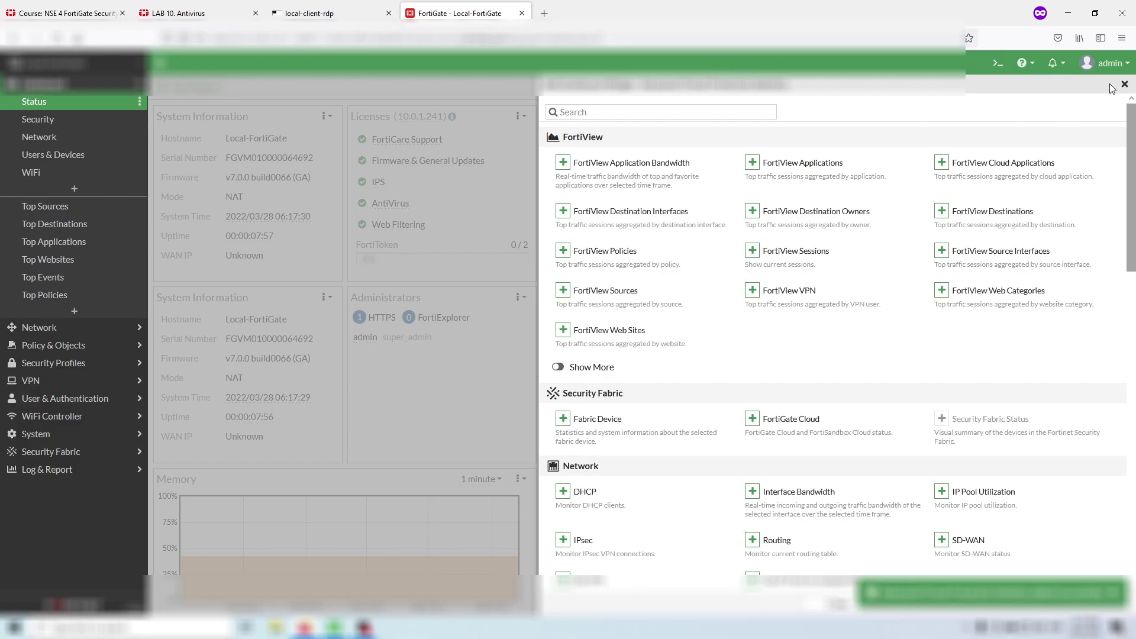
click(1126, 85)
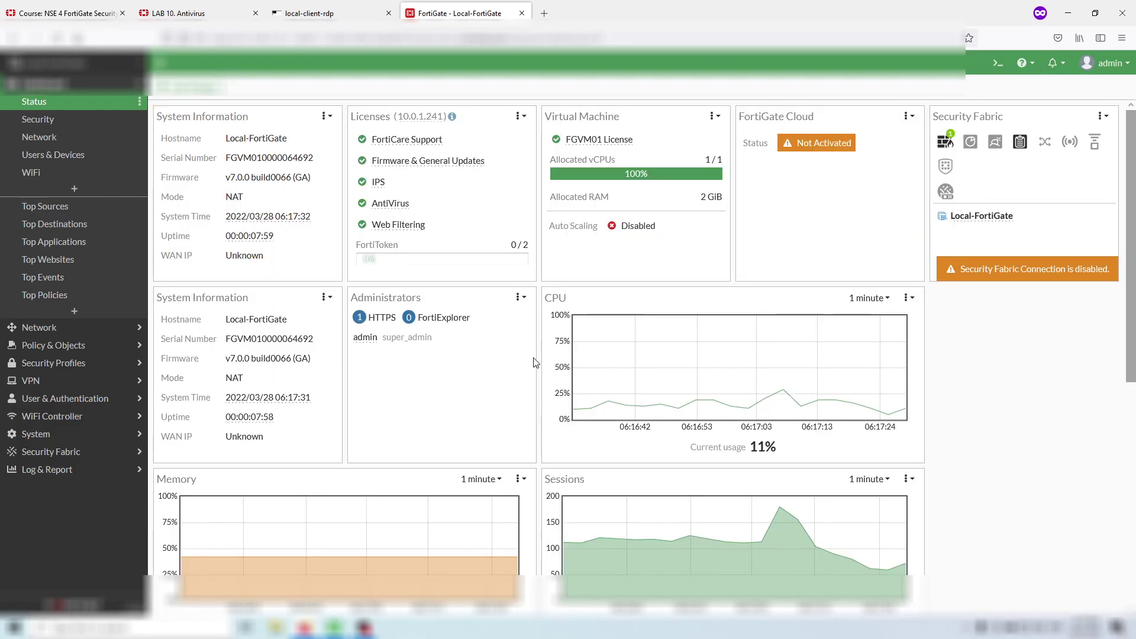
scroll(534, 362, down, 6)
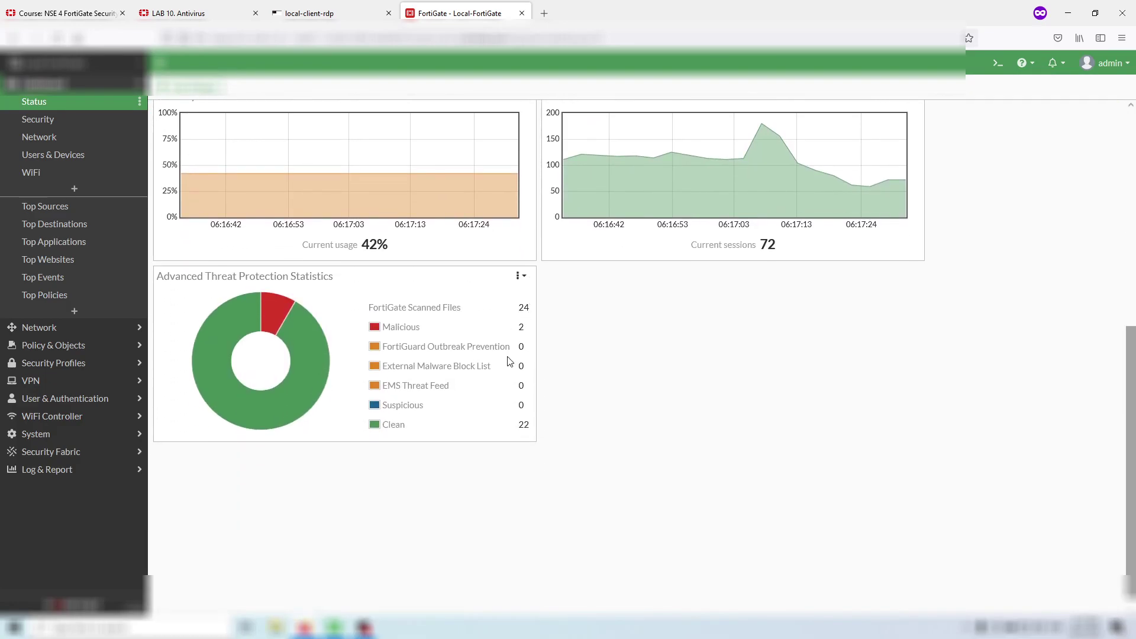
scroll(449, 319, down, 1)
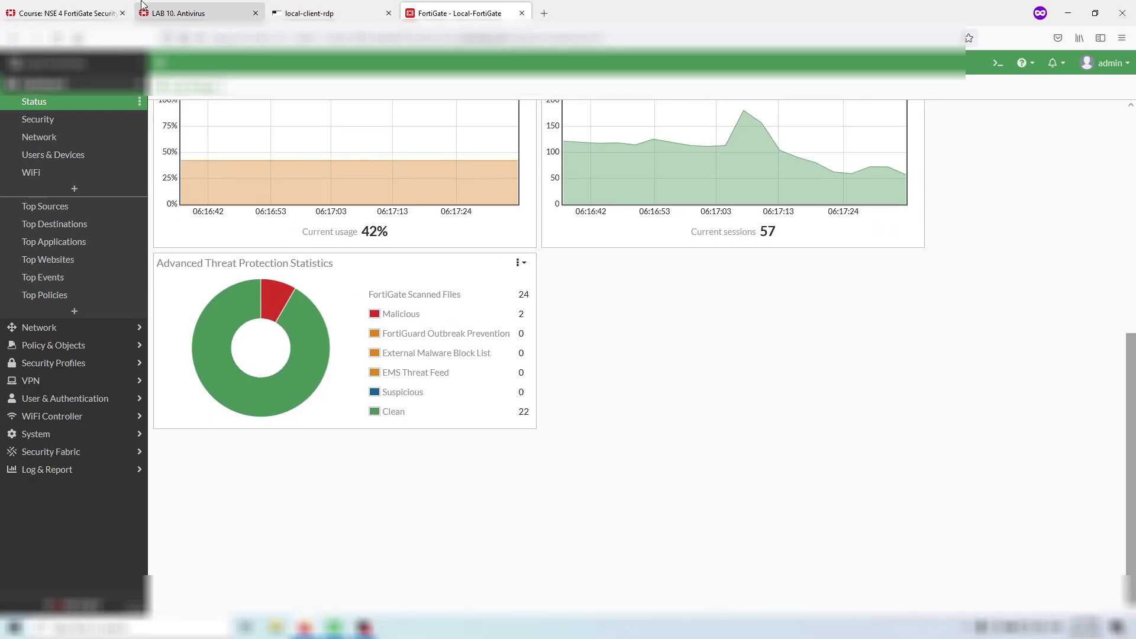
click(172, 11)
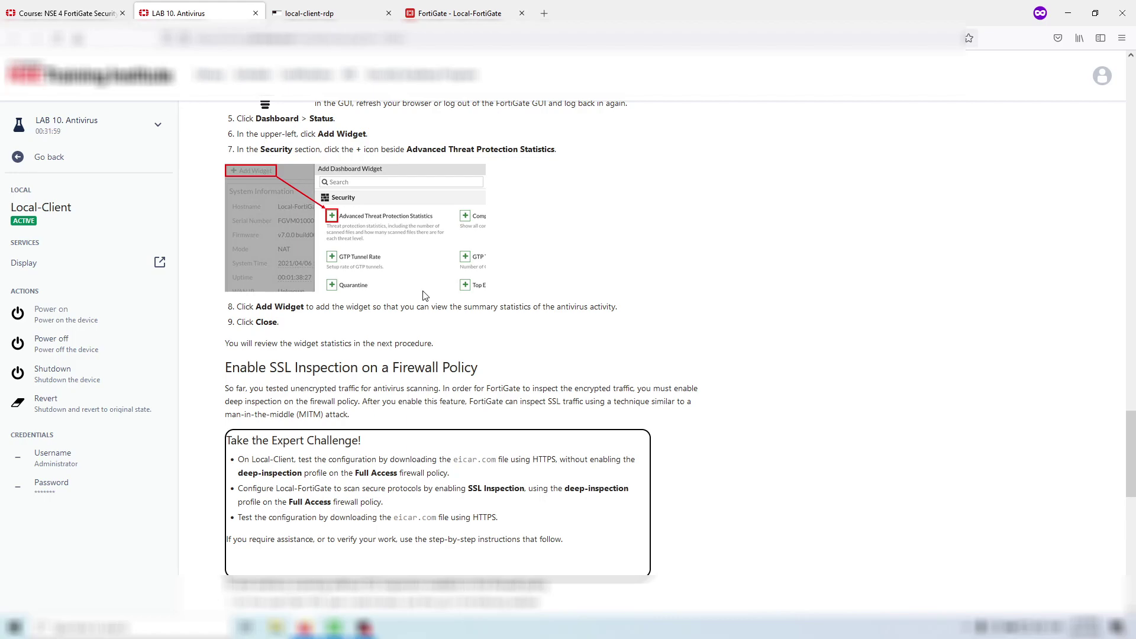
- Review the FortiGate dashboard and lab guide, then return to the Local-Client remote desktop
click(455, 13)
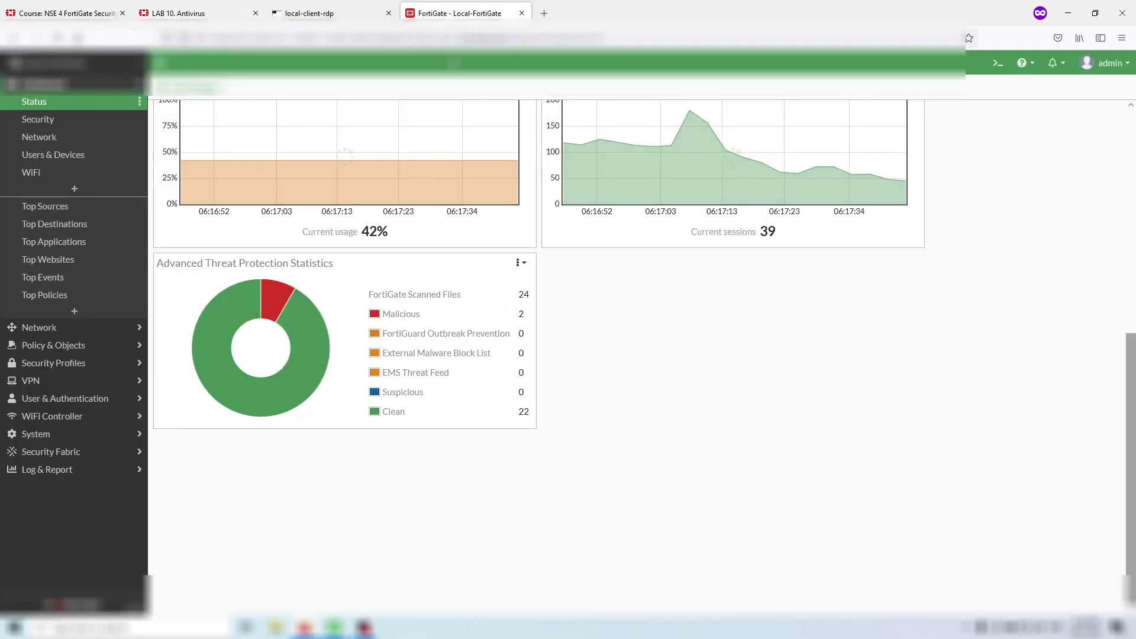
click(145, 12)
click(307, 13)
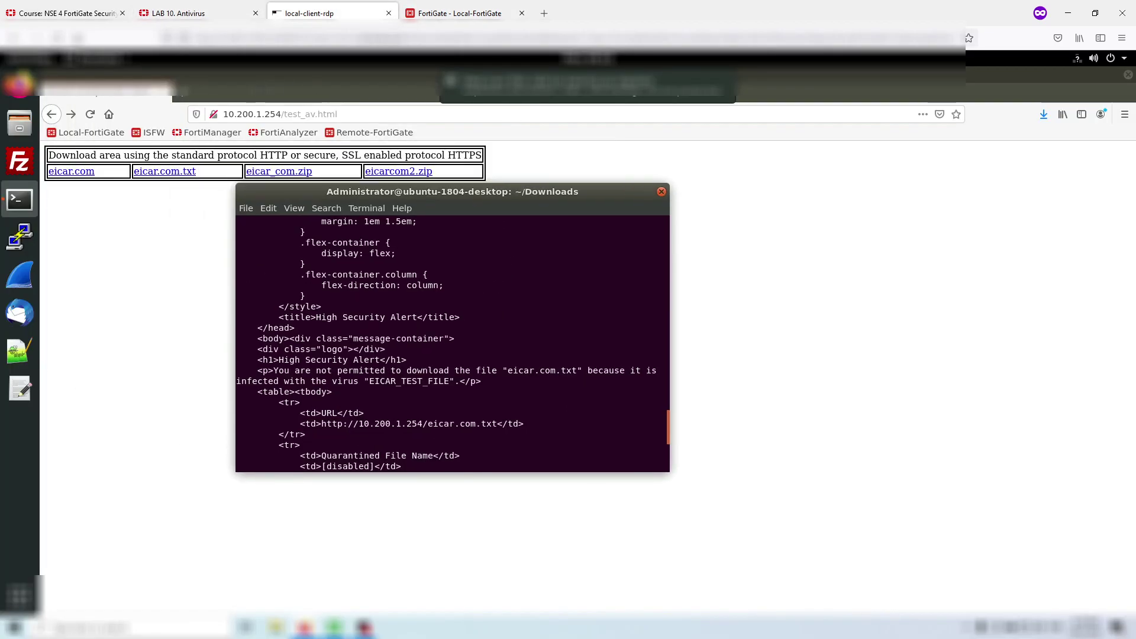
click(254, 113)
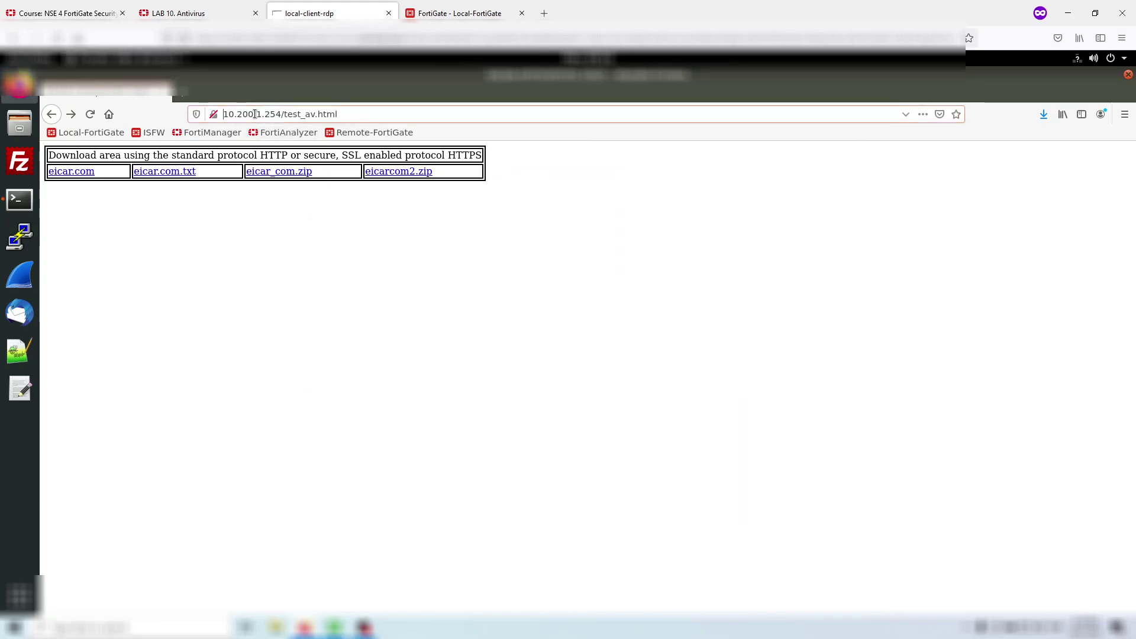
key(Home)
text(https)
text(://)
key(Return)
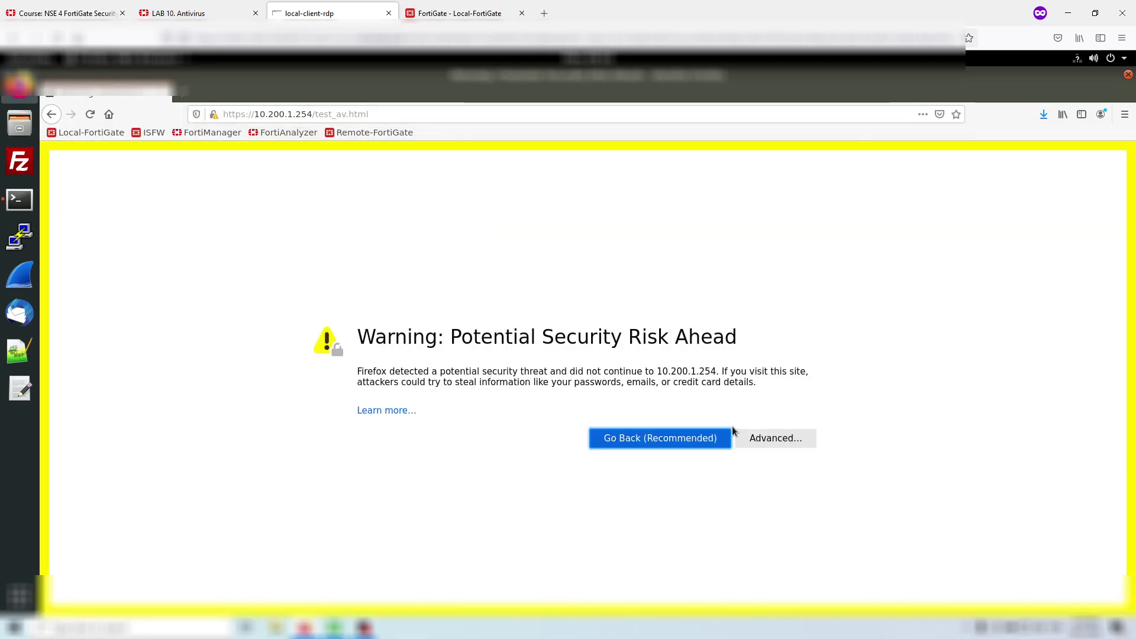
click(796, 439)
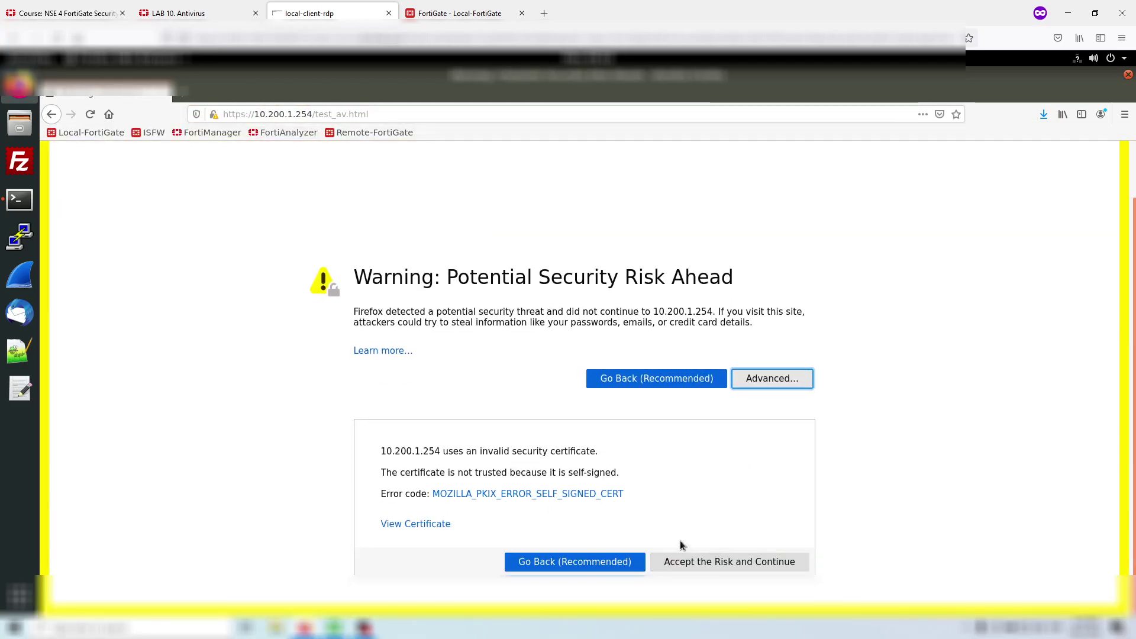
key(Return)
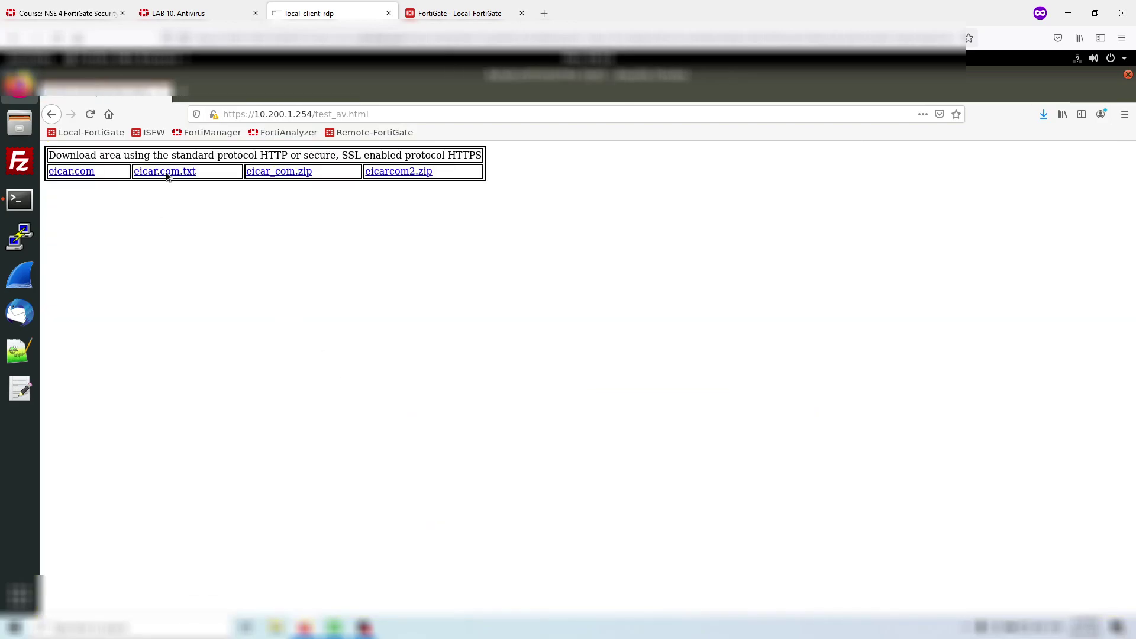
- Open eicar.com.txt, which loads unblocked as the EICAR test string, then go back
click(167, 171)
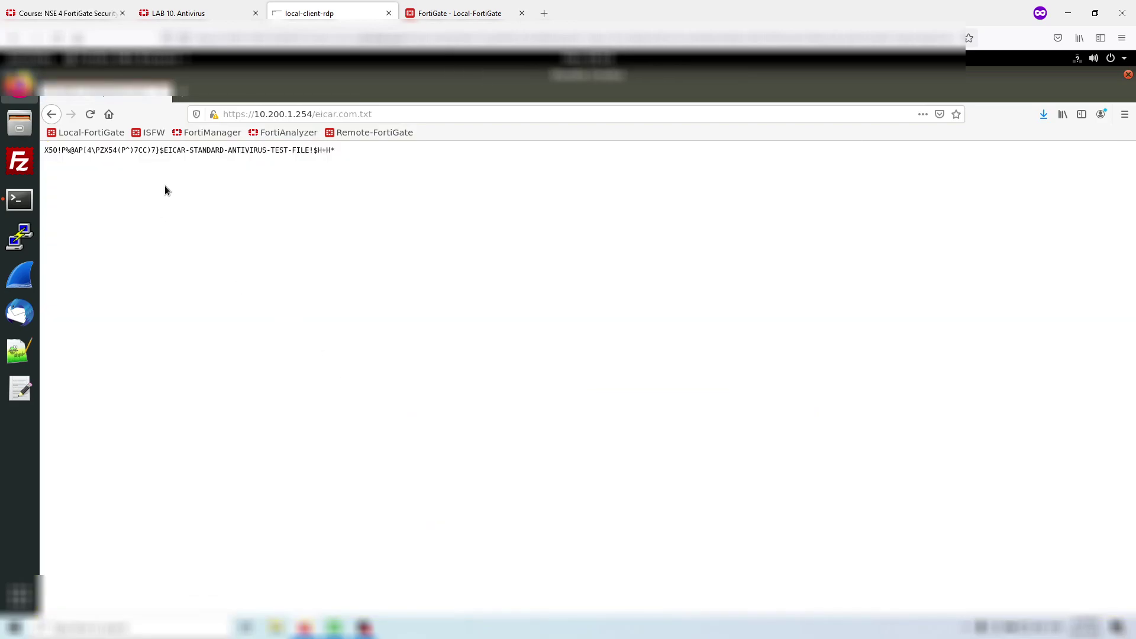
click(51, 114)
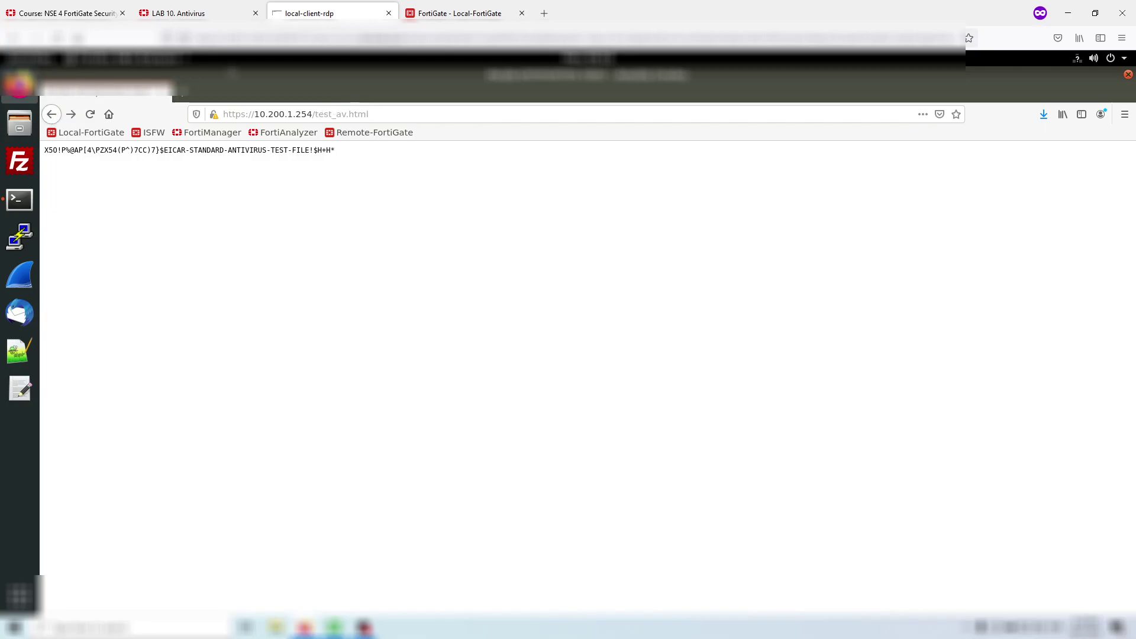
click(452, 5)
- Navigate to Policy & Objects > Firewall Policy in FortiGate
click(192, 4)
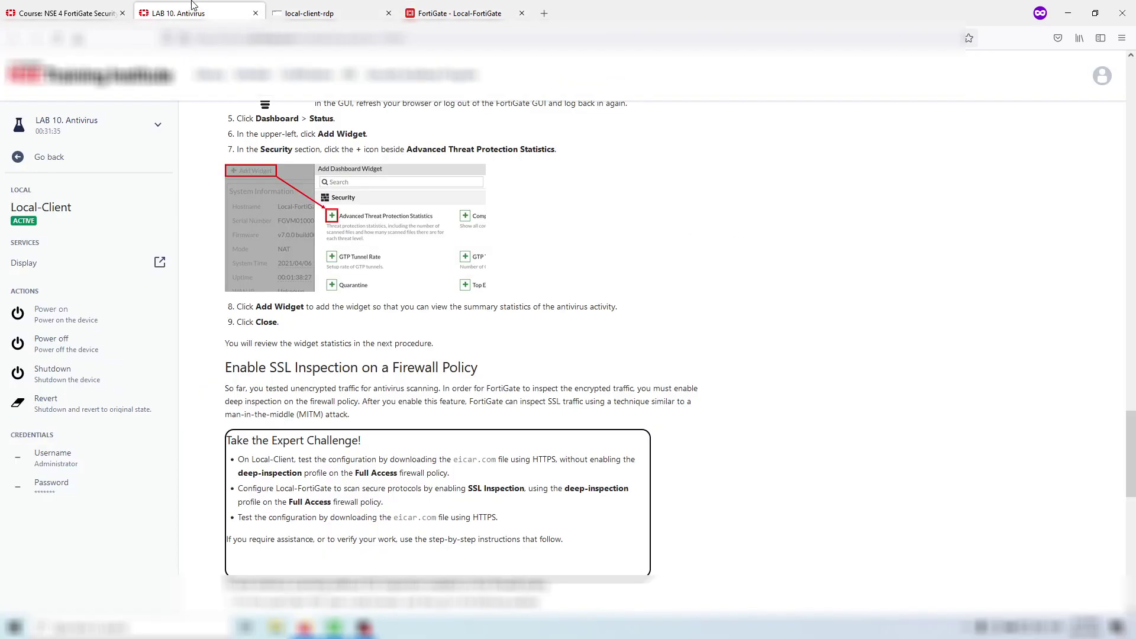
scroll(288, 272, down, 3)
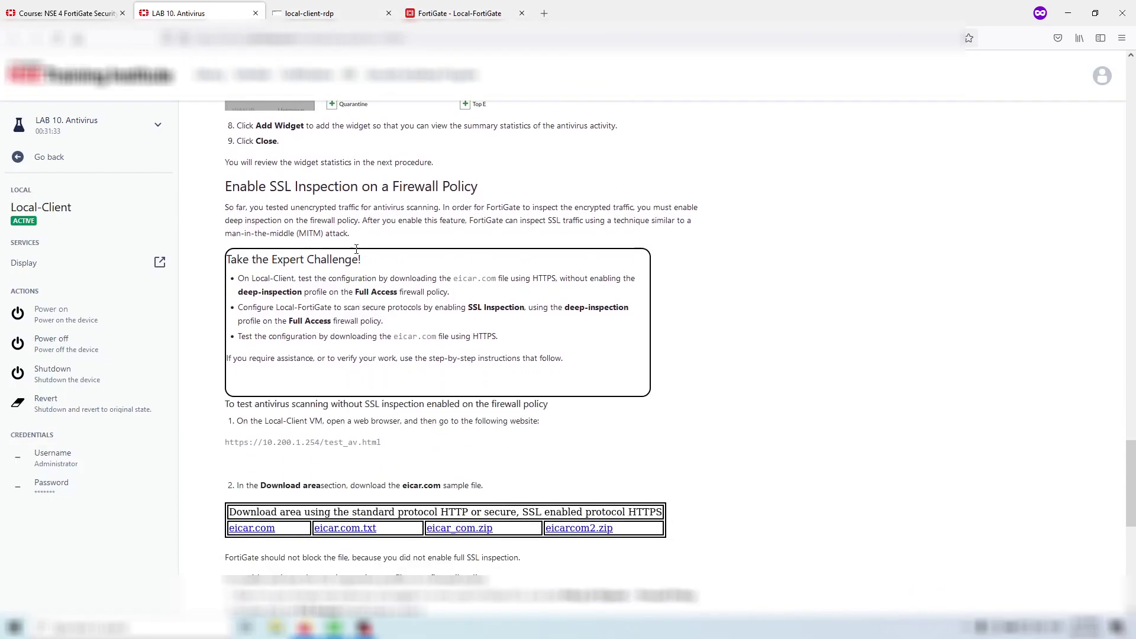
click(453, 13)
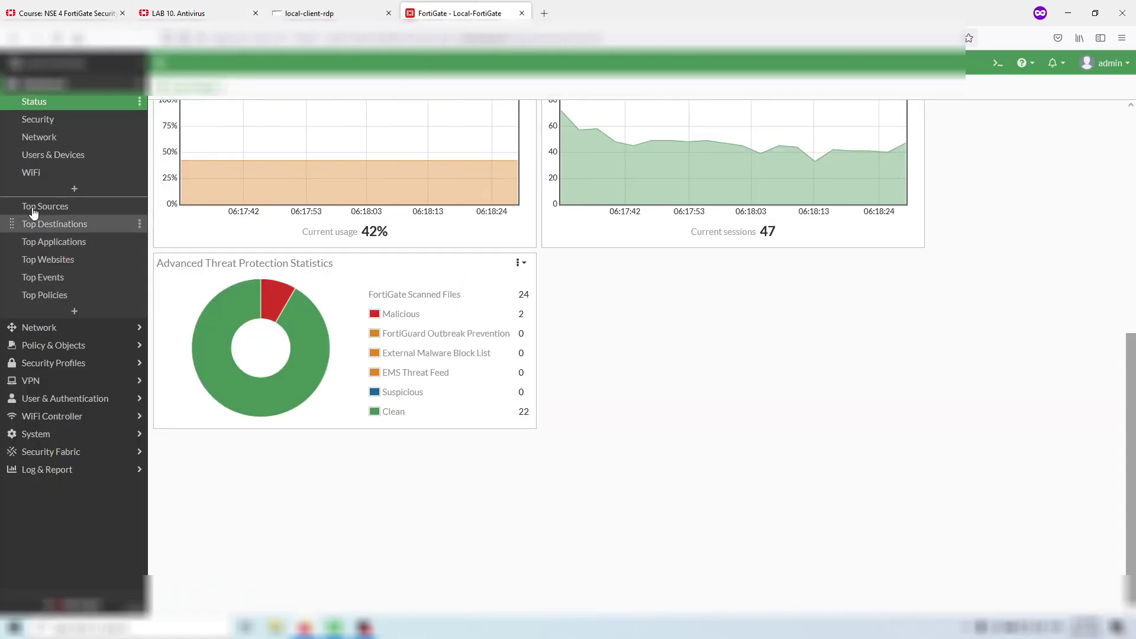
click(84, 329)
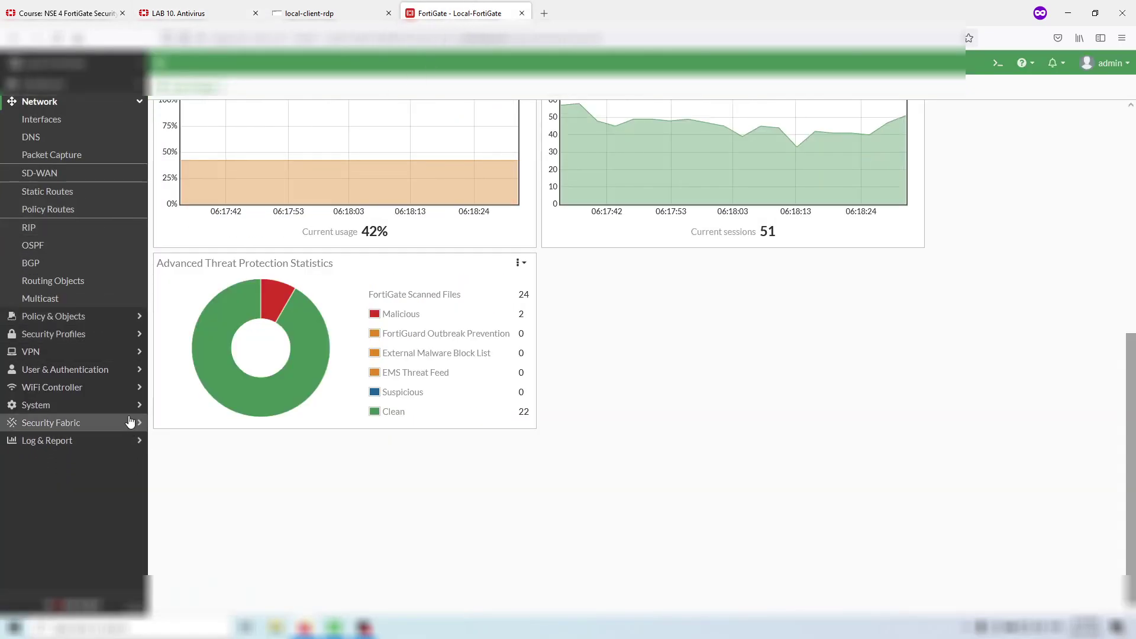
click(110, 319)
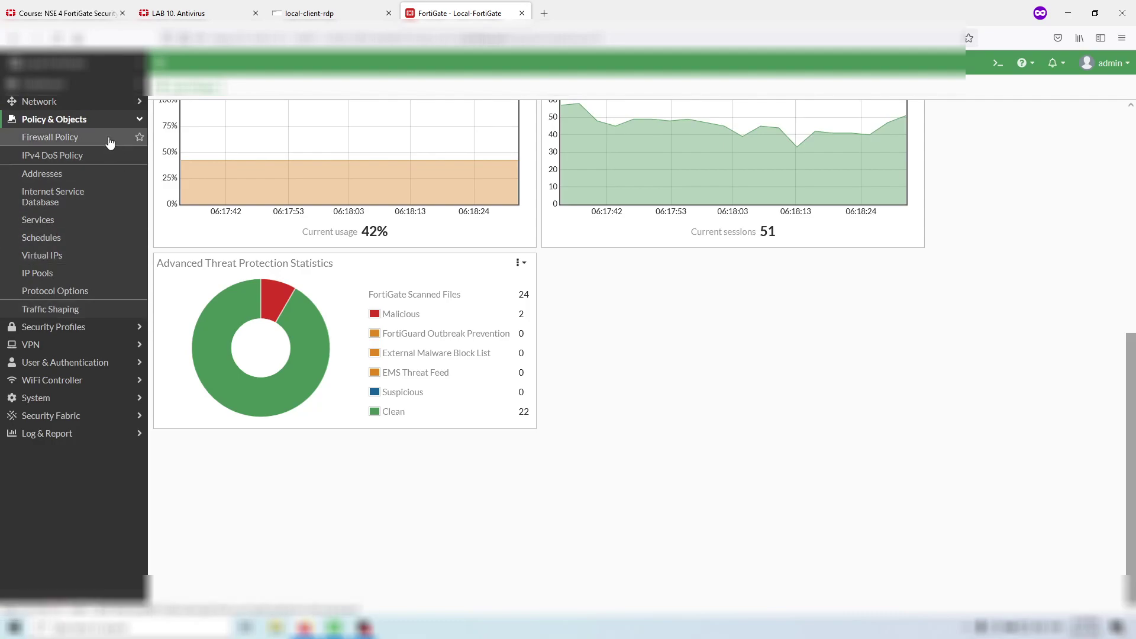
click(110, 142)
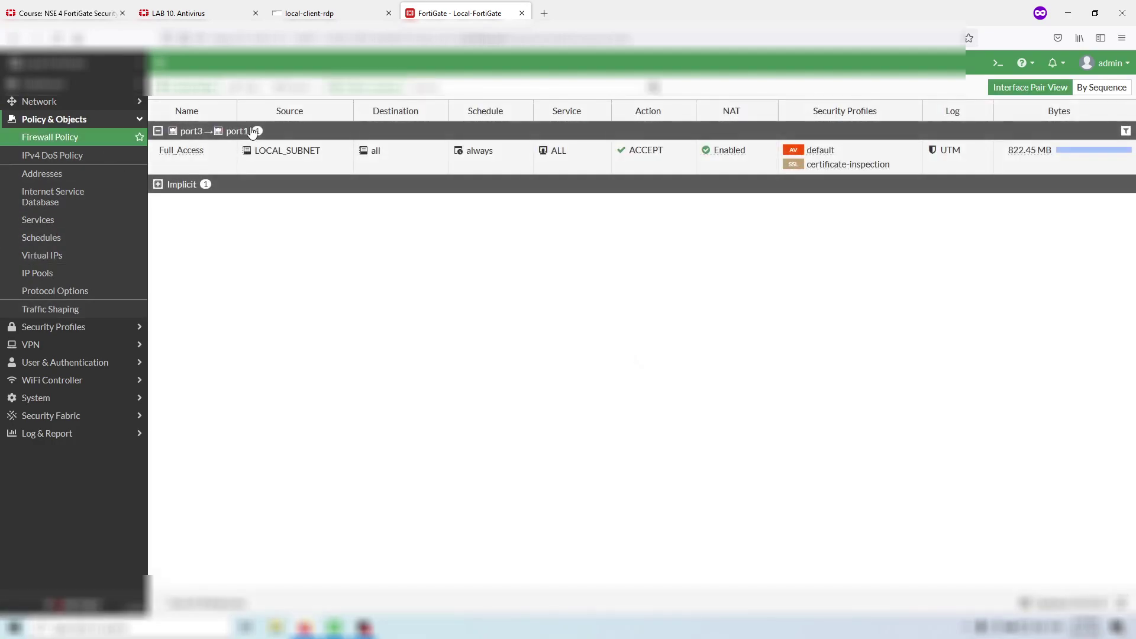
- Set the Full_Access policy's SSL Inspection profile to deep-inspection and save it
click(228, 151)
click(240, 89)
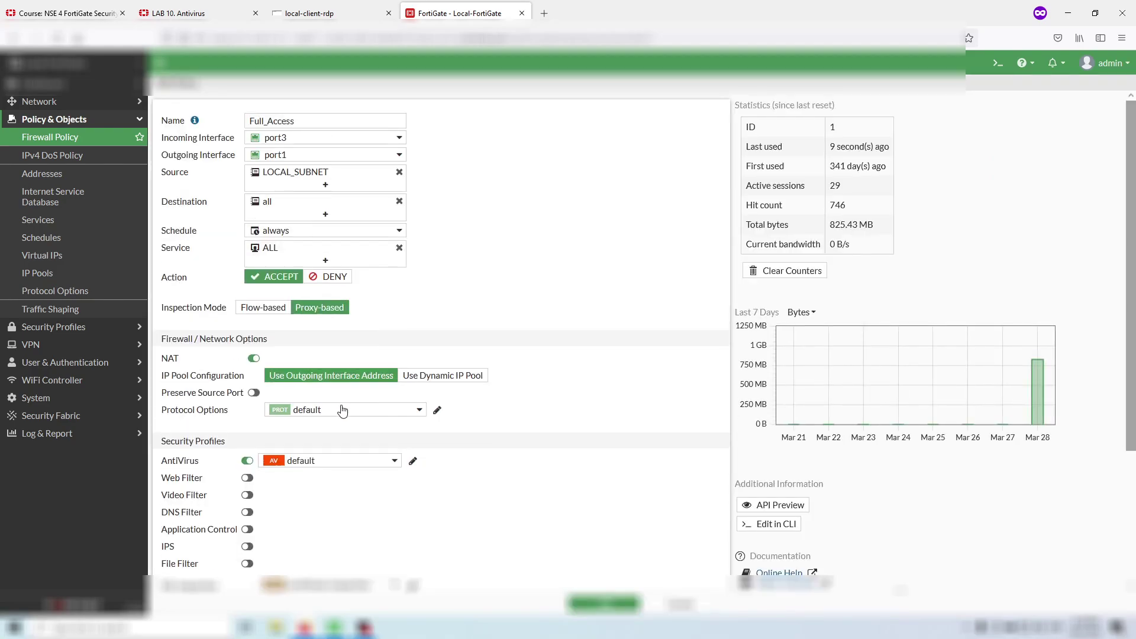
scroll(452, 418, down, 3)
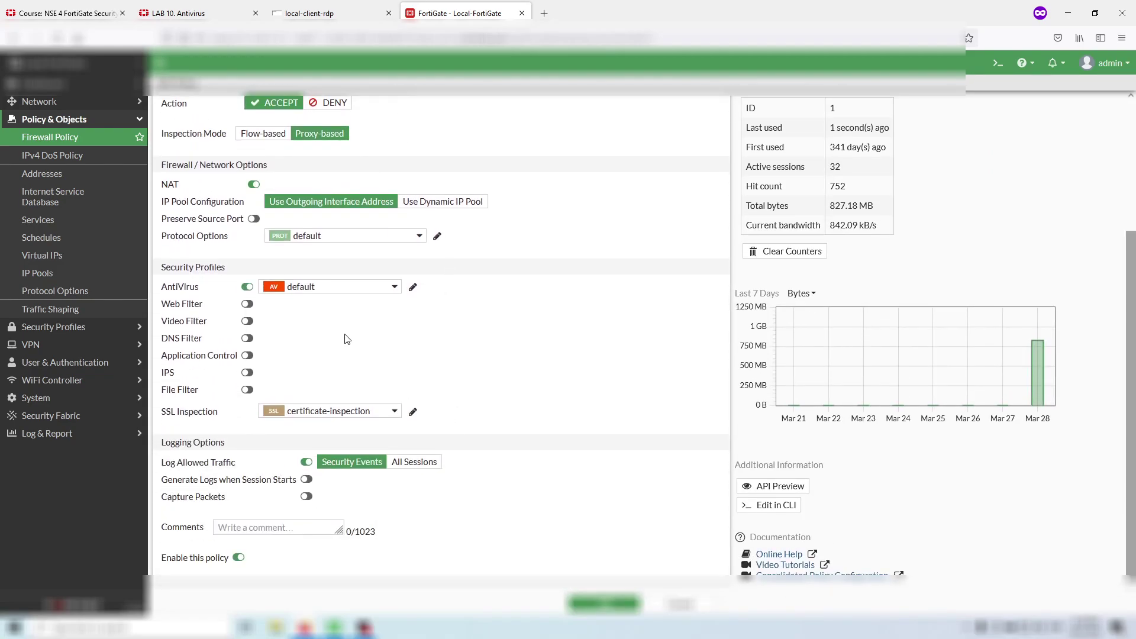
click(360, 410)
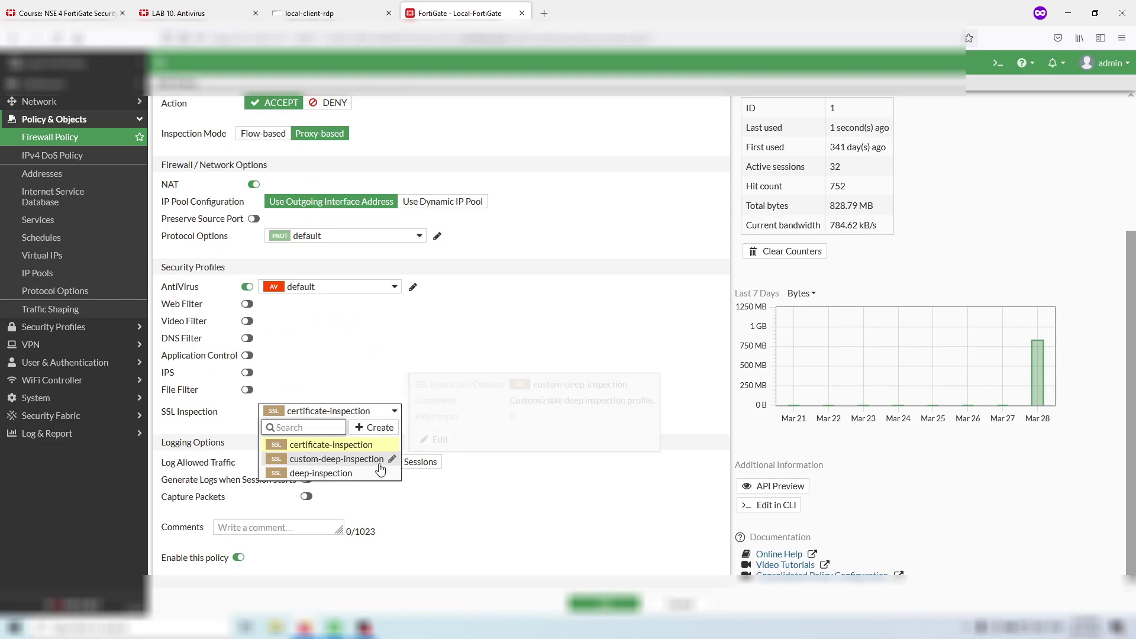
click(378, 473)
click(603, 603)
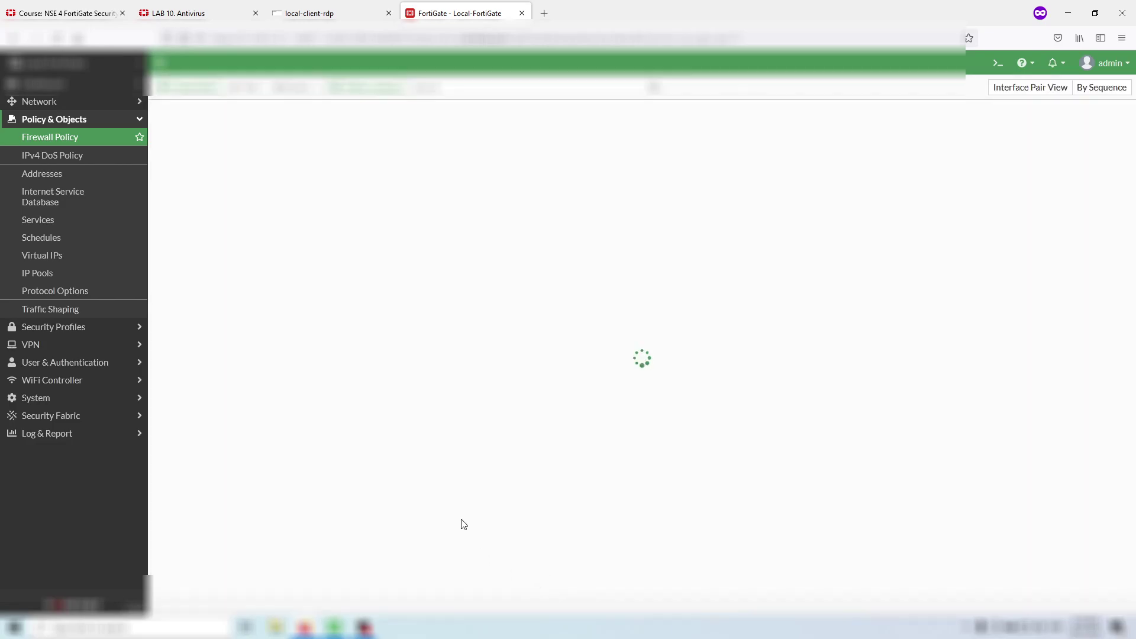
- Reopen eicar.com.txt over HTTPS twice, returning to the download page each time
click(296, 13)
click(305, 114)
click(178, 172)
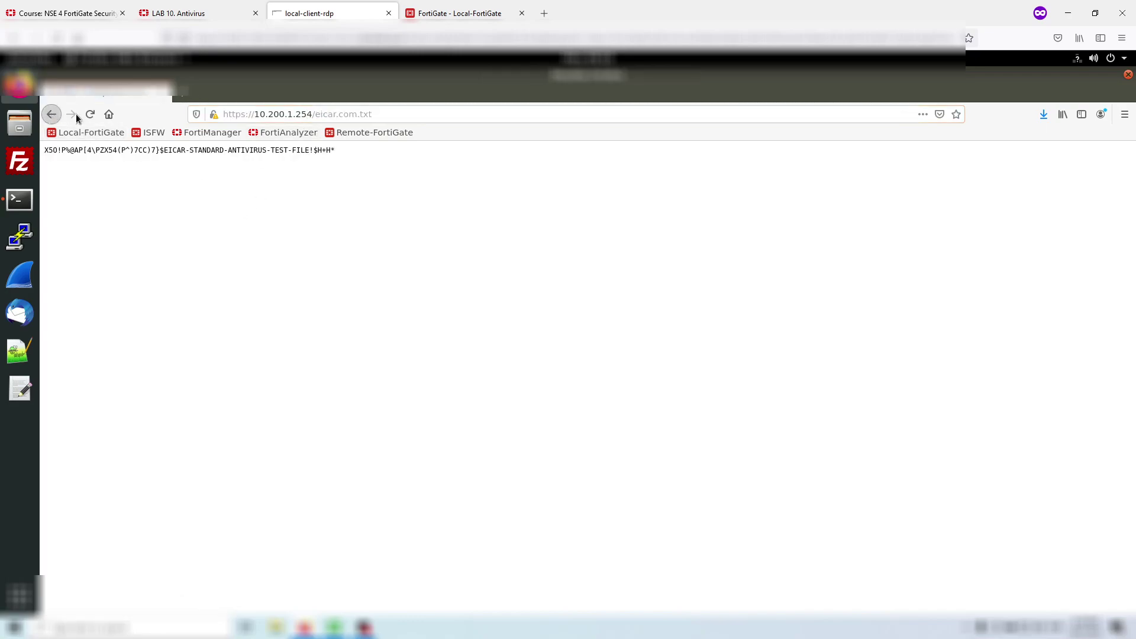
click(51, 114)
click(188, 171)
key(alt+Left)
- Copy the test page URL into a new tab and open eicar.com.txt there
click(271, 114)
key(ctrl+a)
key(ctrl+c)
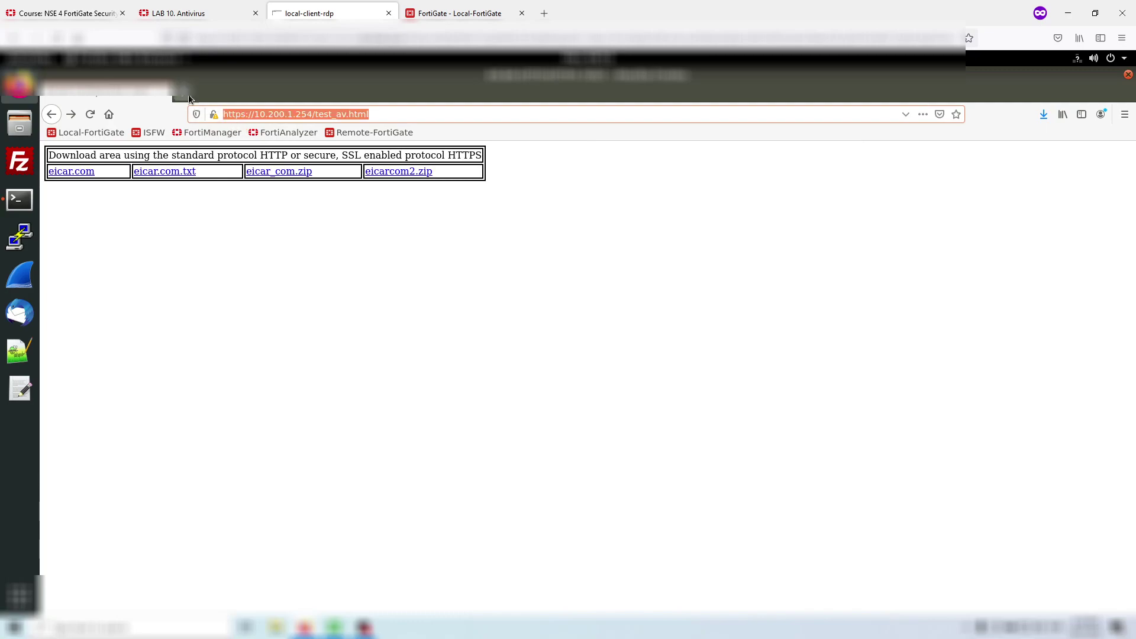
key(ctrl+t)
key(ctrl+v)
key(Return)
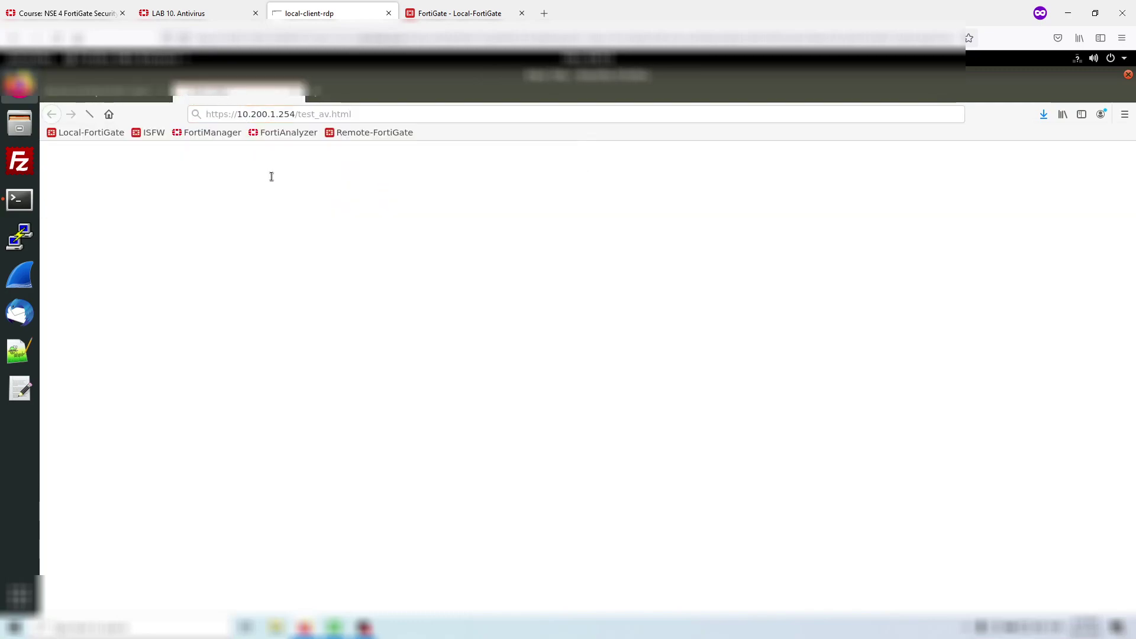
click(181, 171)
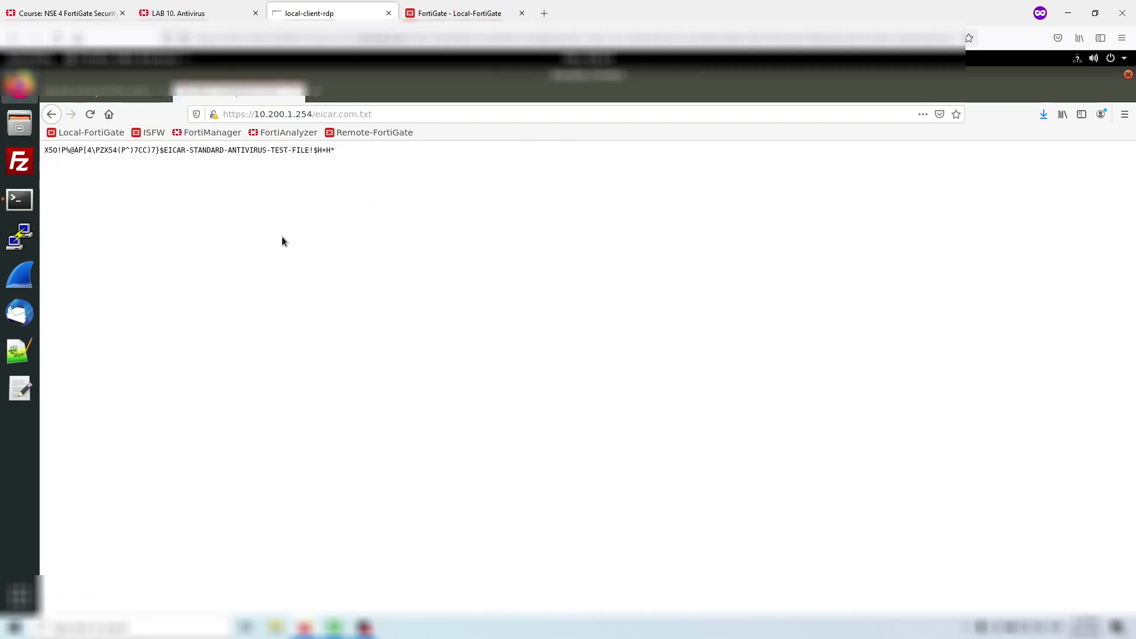
click(51, 114)
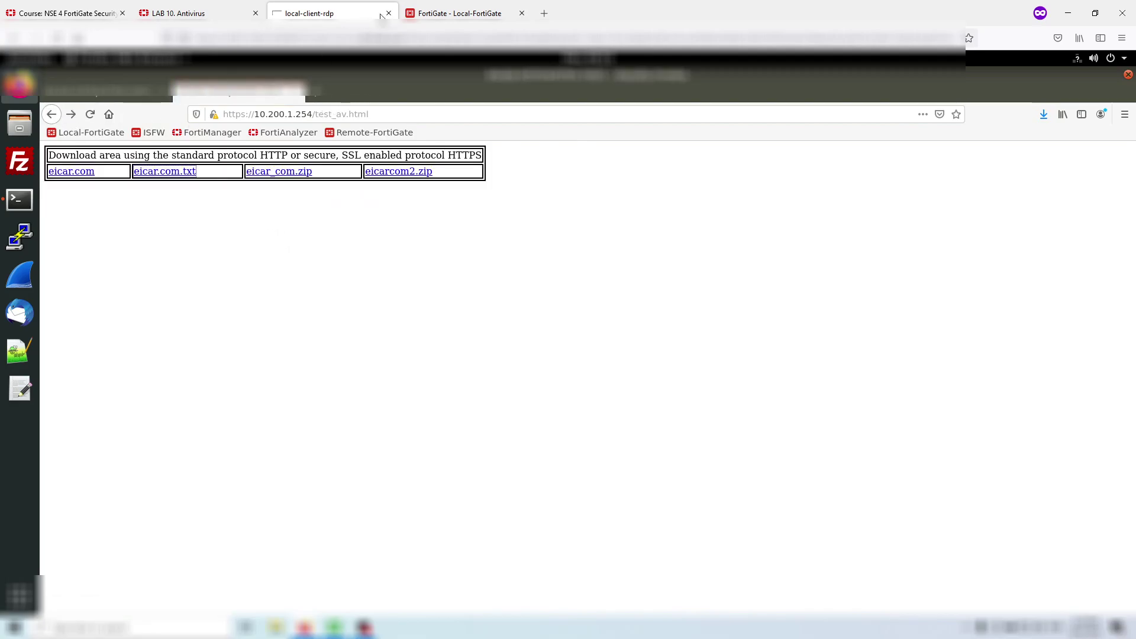
click(436, 5)
click(223, 8)
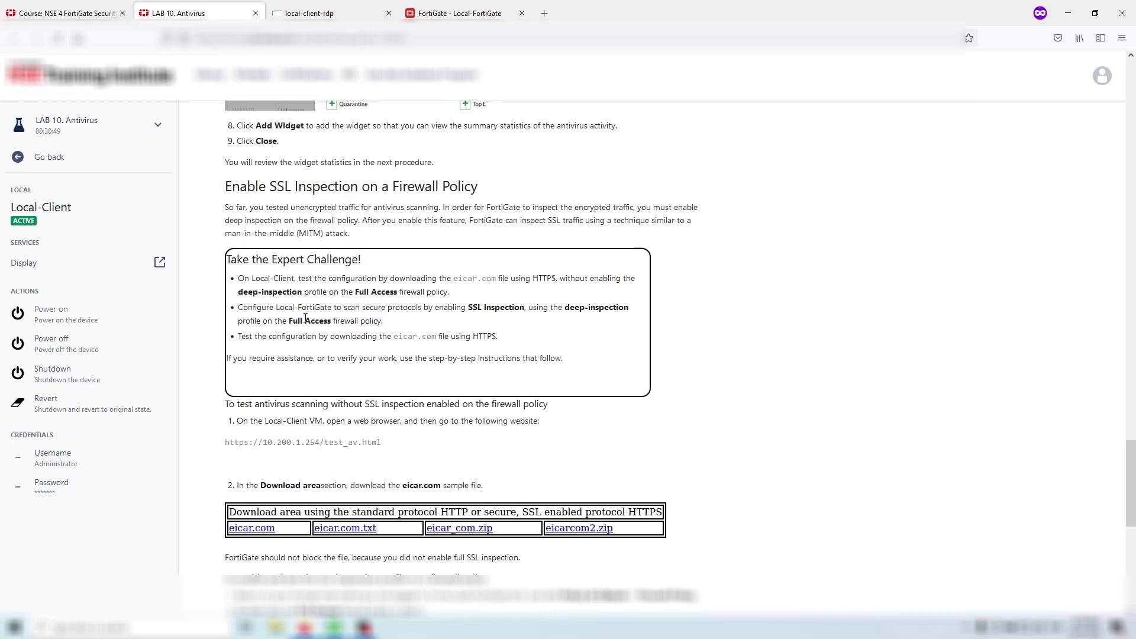
- Go to Security Profiles > SSL/SSH Inspection in FortiGate
click(455, 13)
click(249, 11)
click(319, 13)
click(420, 13)
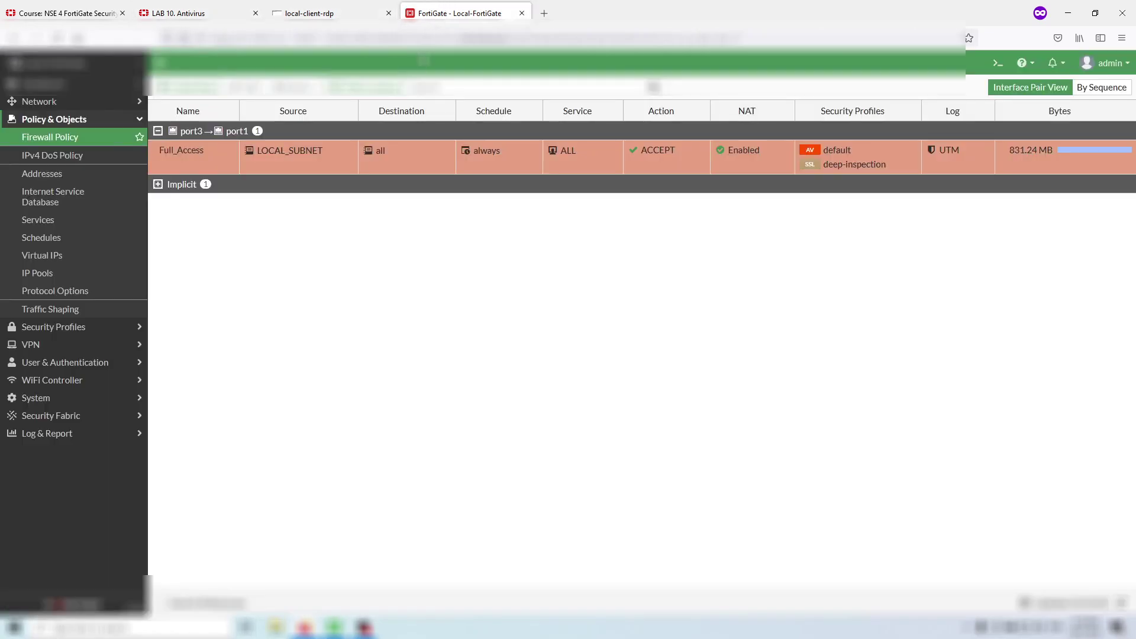
click(104, 329)
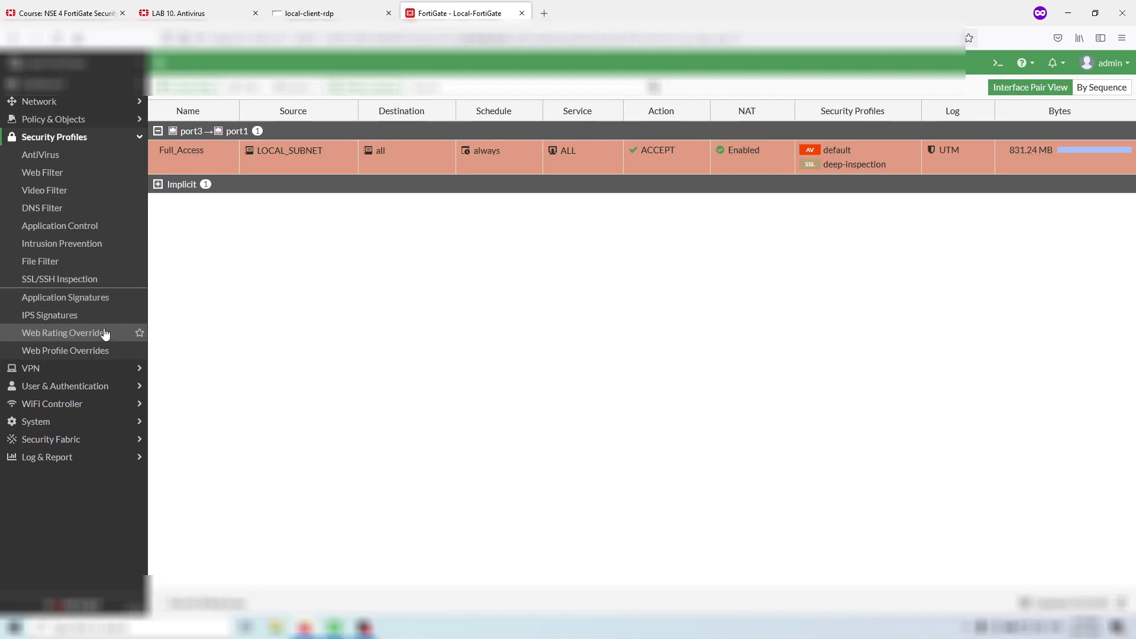
click(86, 279)
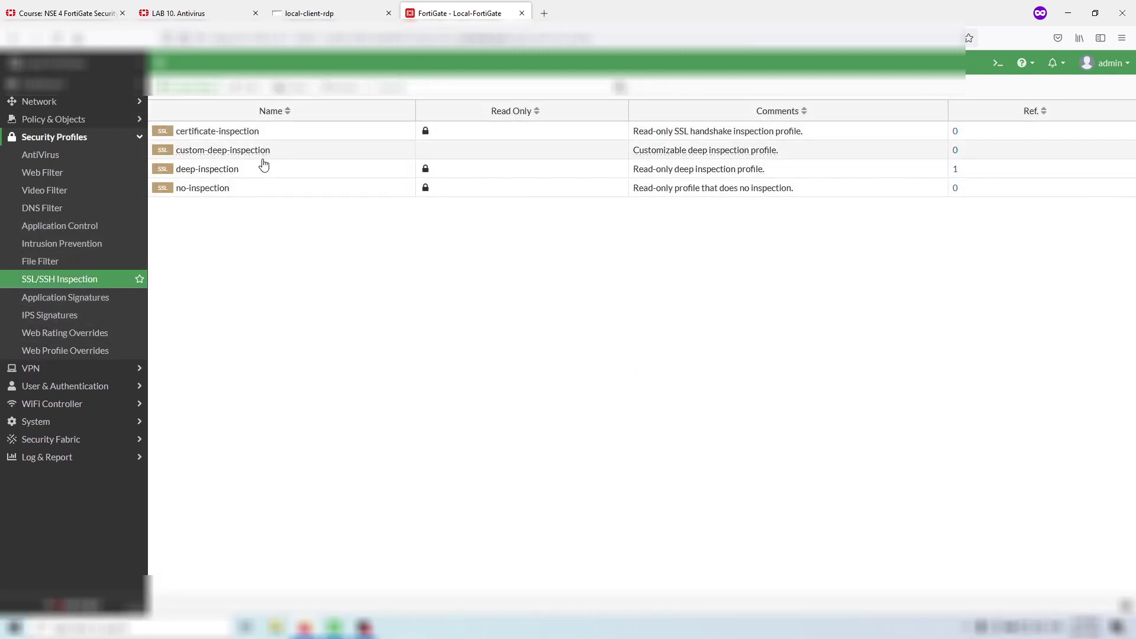
- Review the deep-inspection profile, close it unchanged, and switch to the Local-Client desktop
click(268, 178)
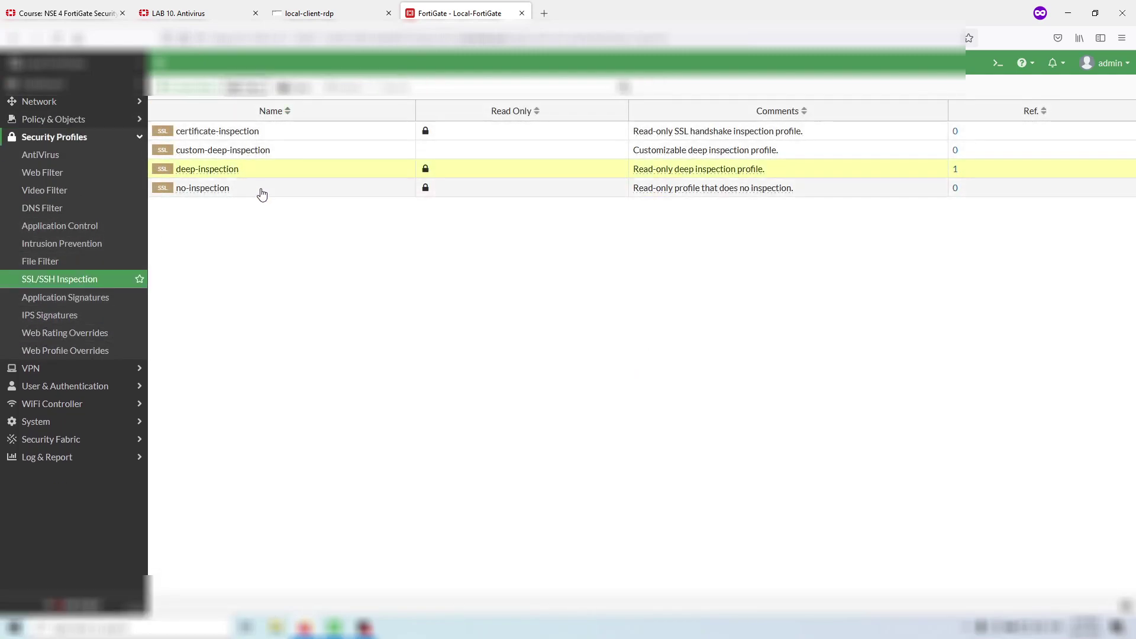
double_click(266, 166)
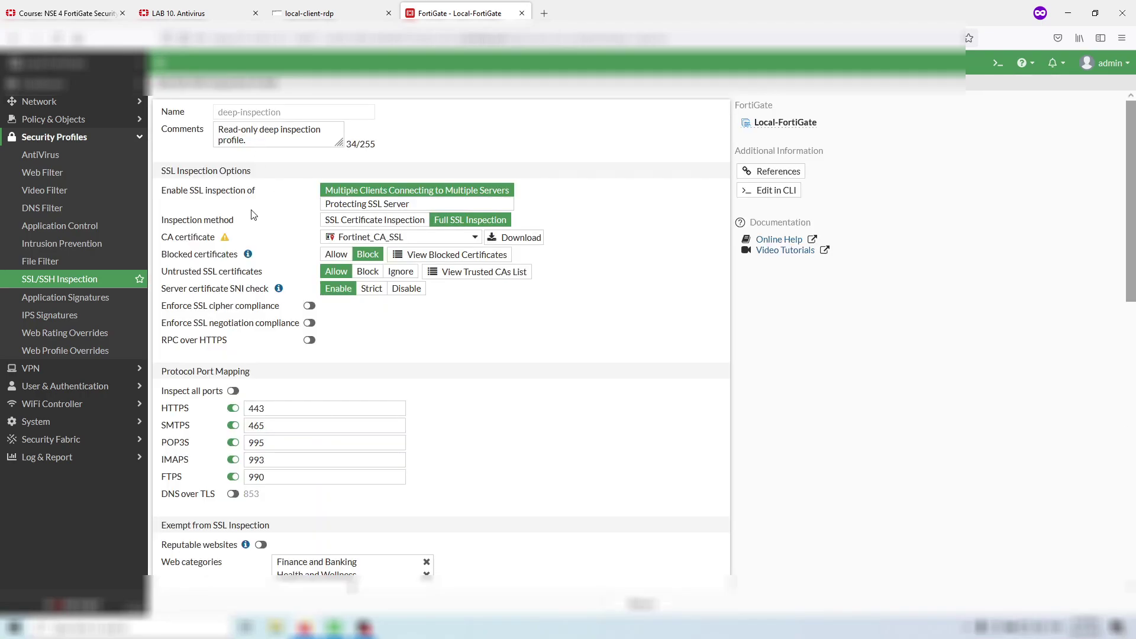
scroll(267, 226, down, 3)
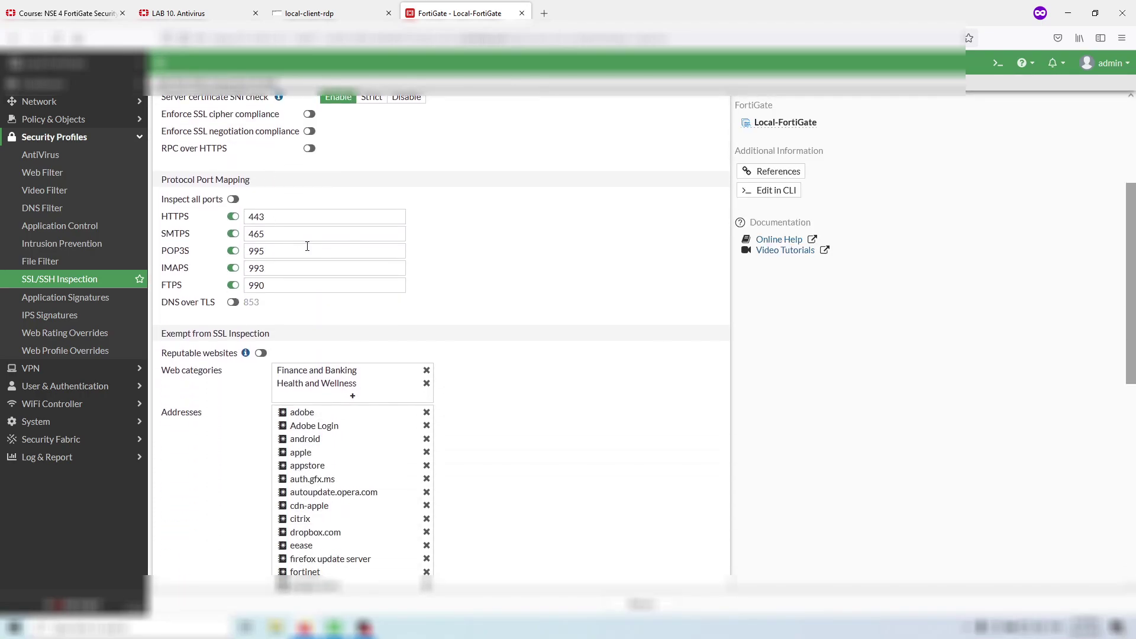
scroll(307, 246, up, 3)
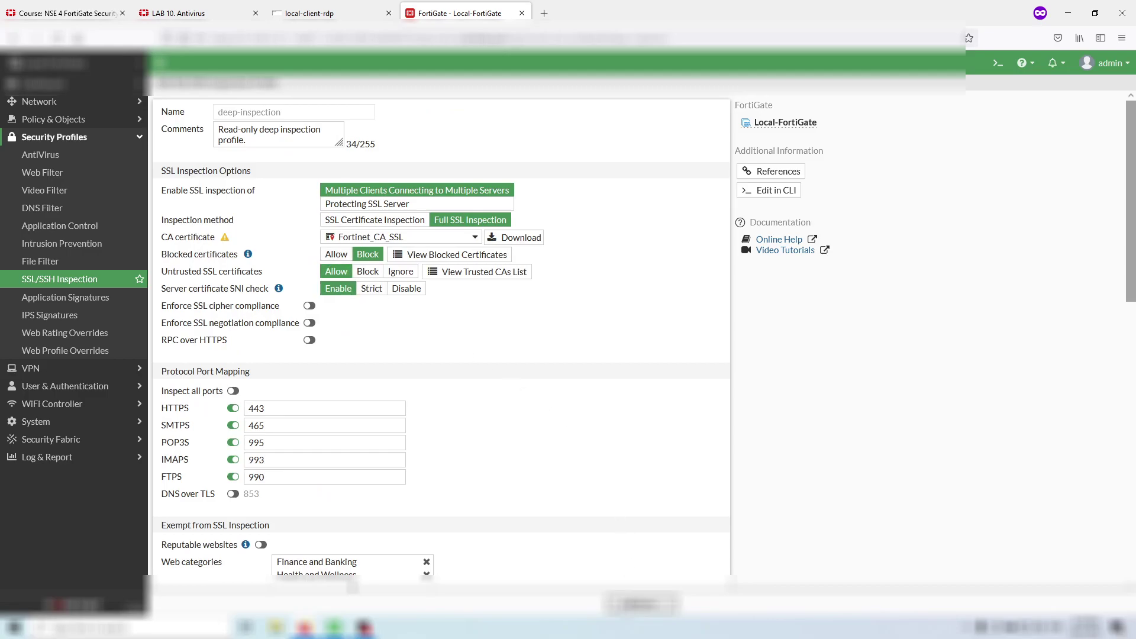
click(621, 600)
click(351, 7)
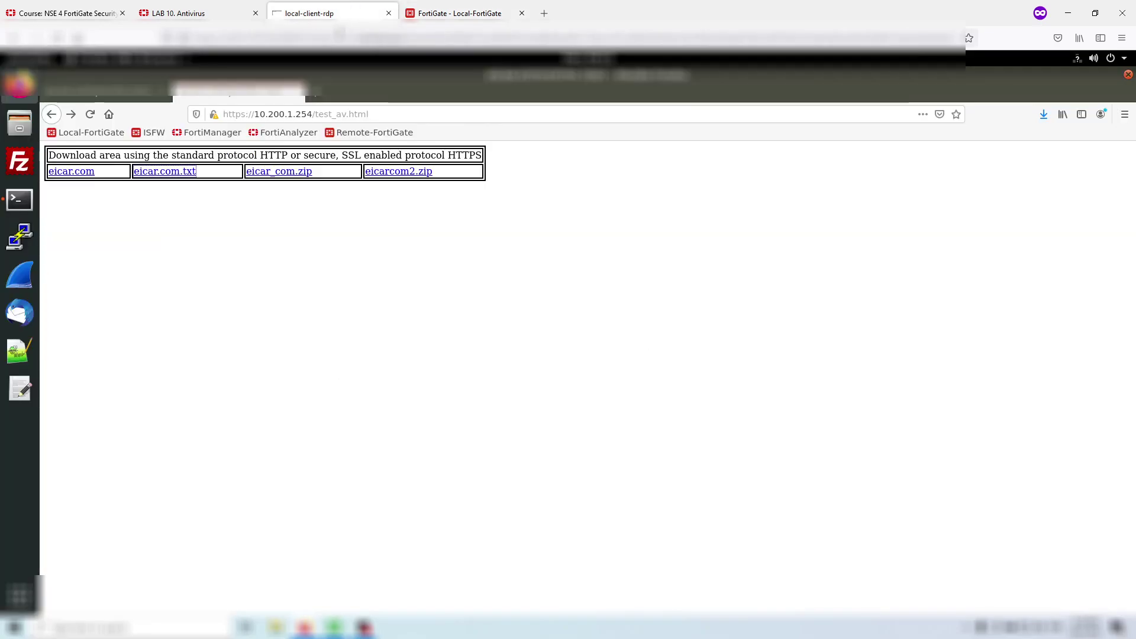
- Remove Firefox's saved certificate exception for 10.200.1.254 and close the warning tab
click(266, 115)
click(188, 90)
click(137, 96)
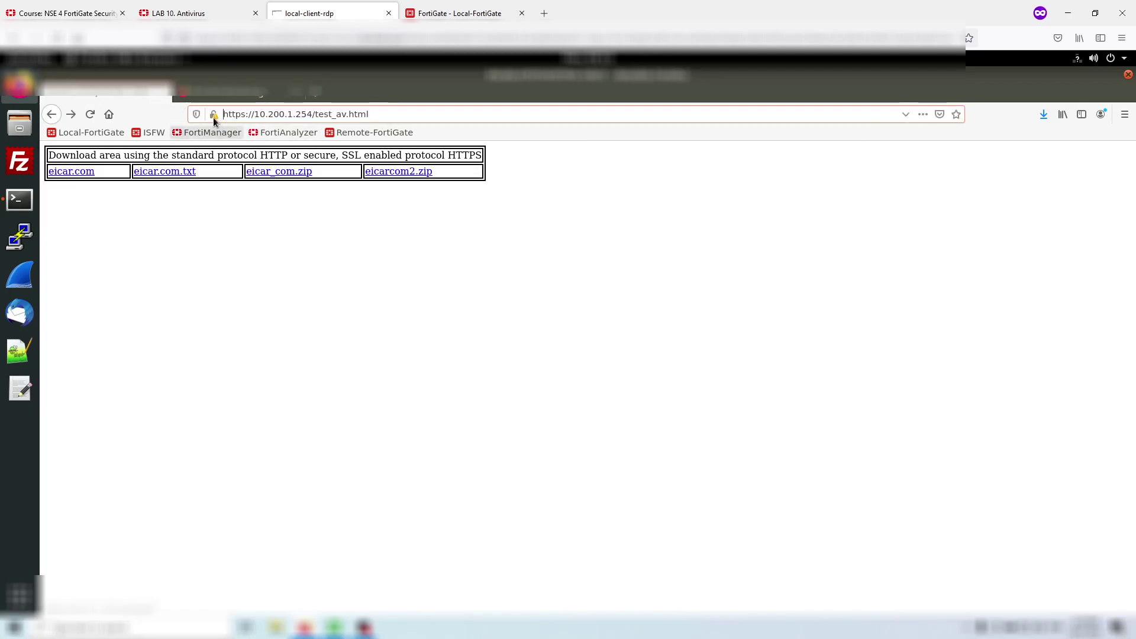
click(214, 114)
click(445, 173)
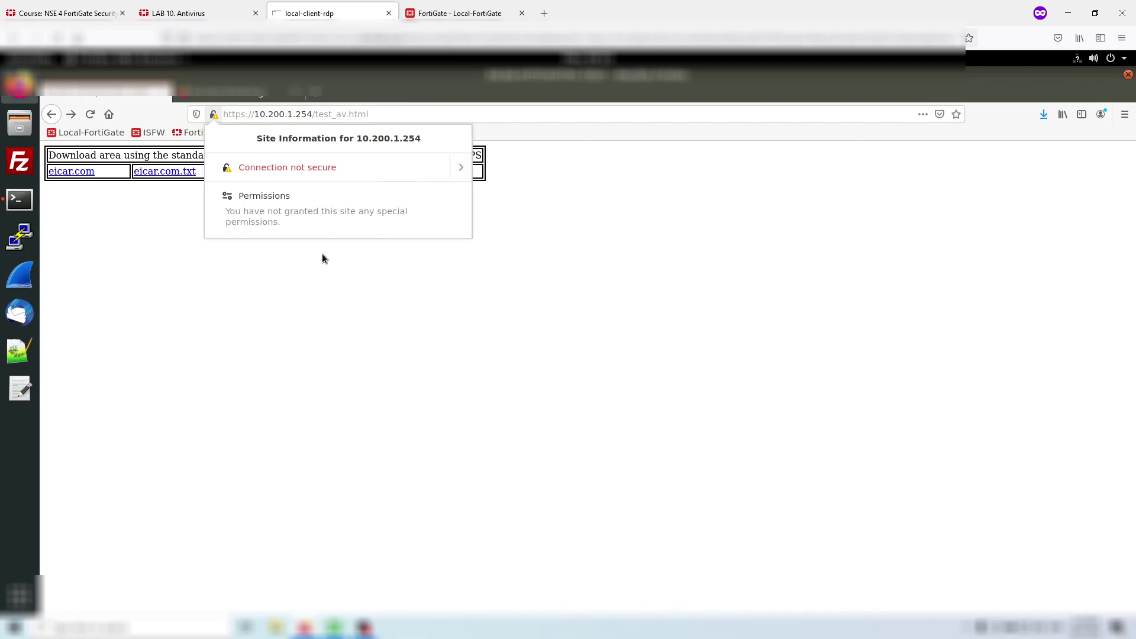
click(338, 220)
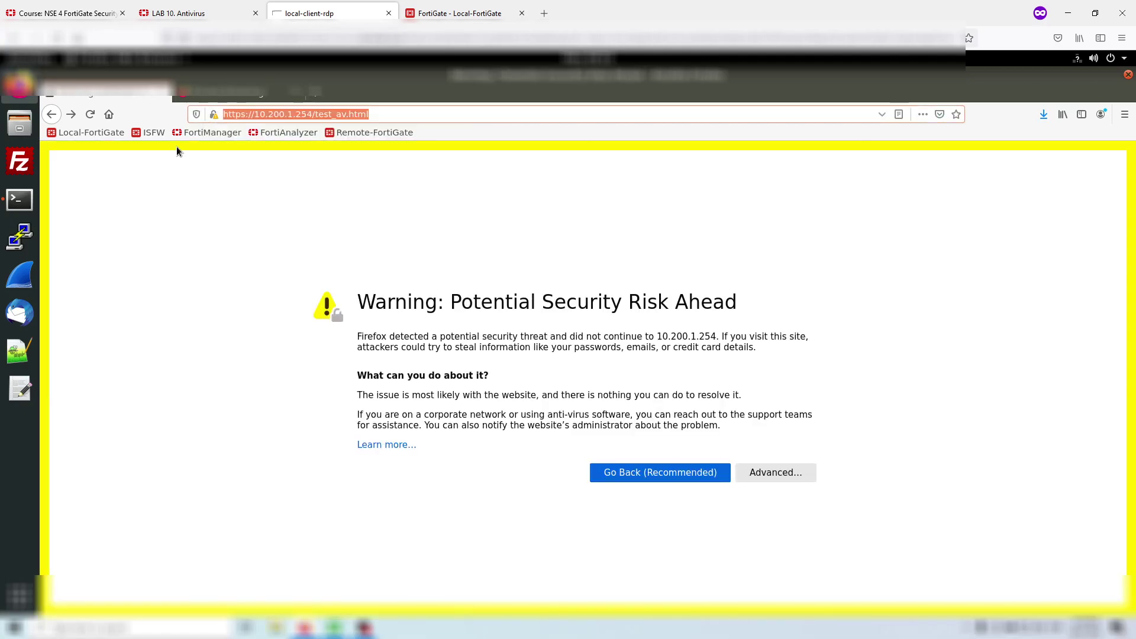
click(166, 91)
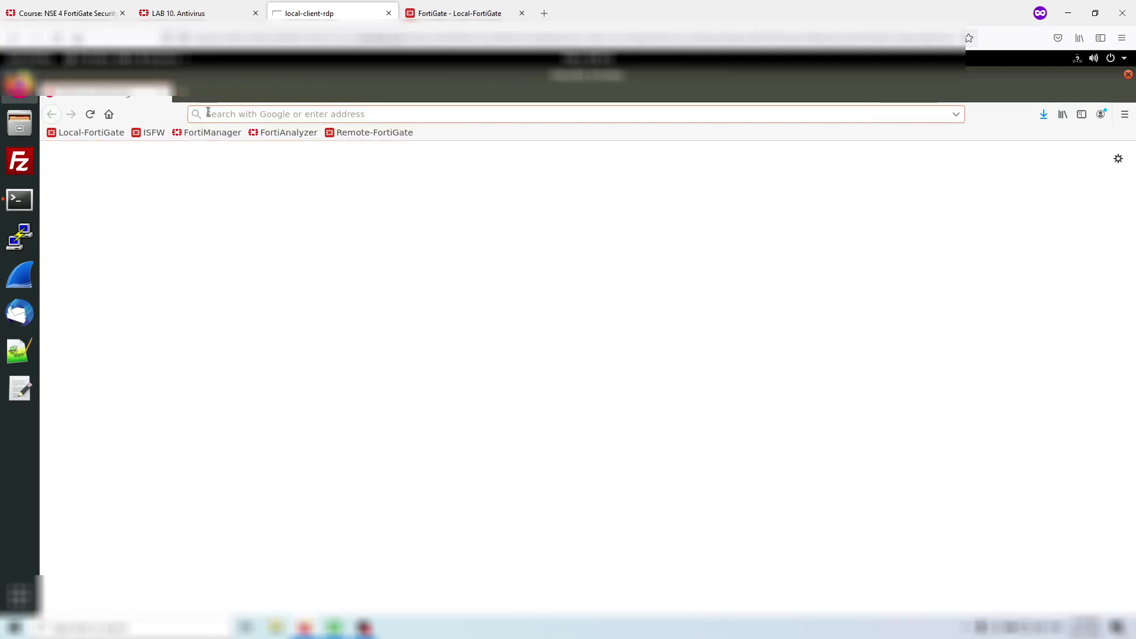
- Browse to 10.200.2.254 and check its connection details
text(10.200.)
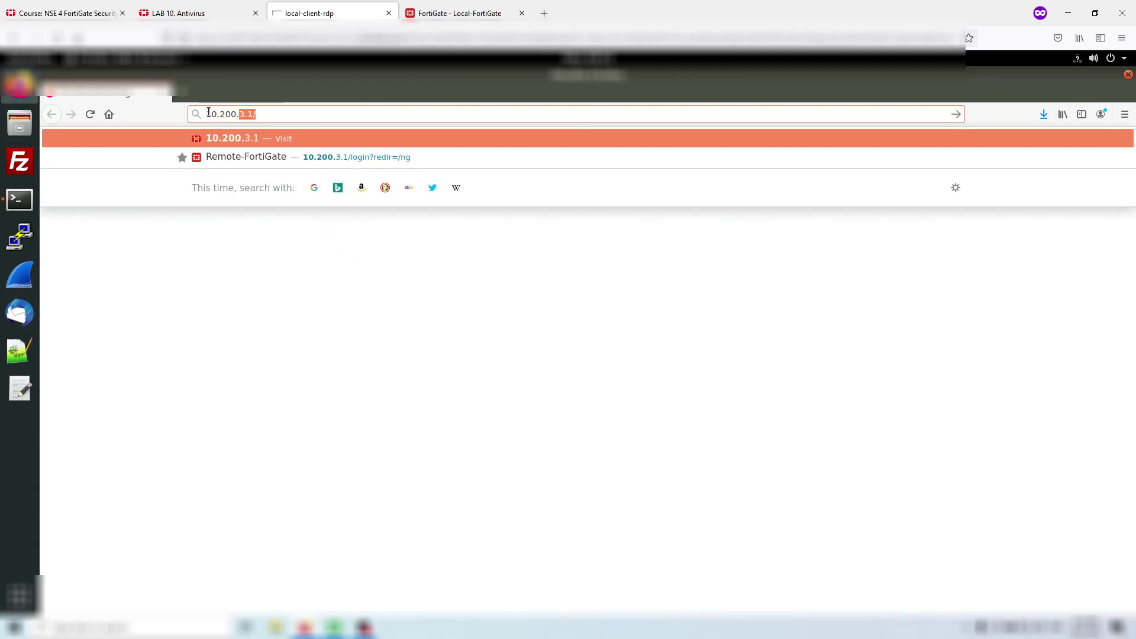
text(2.254)
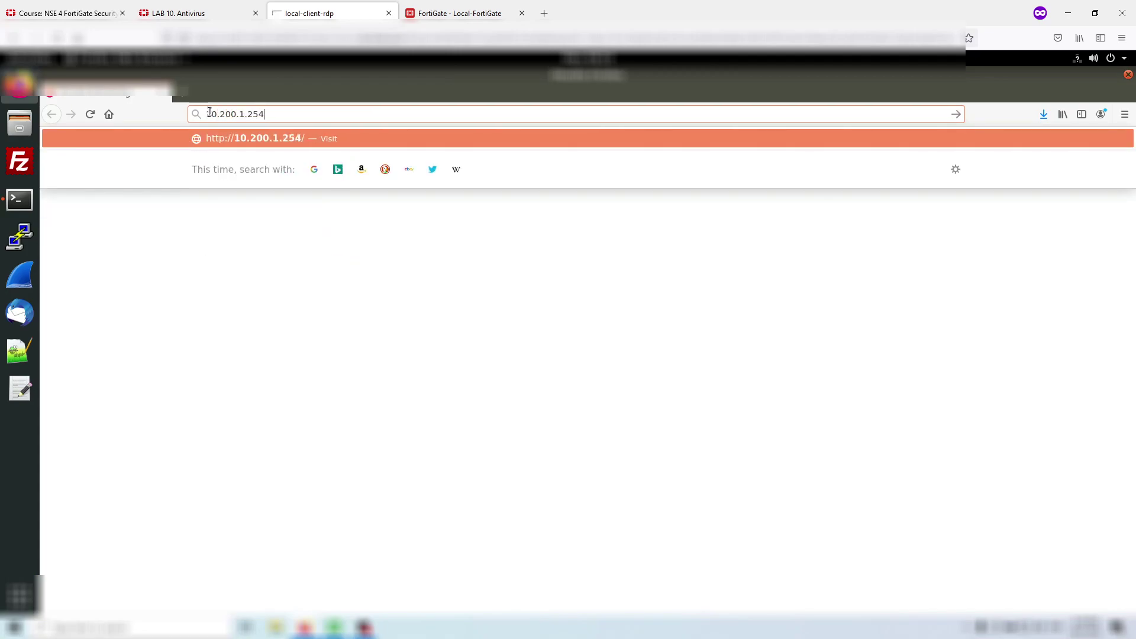
key(Return)
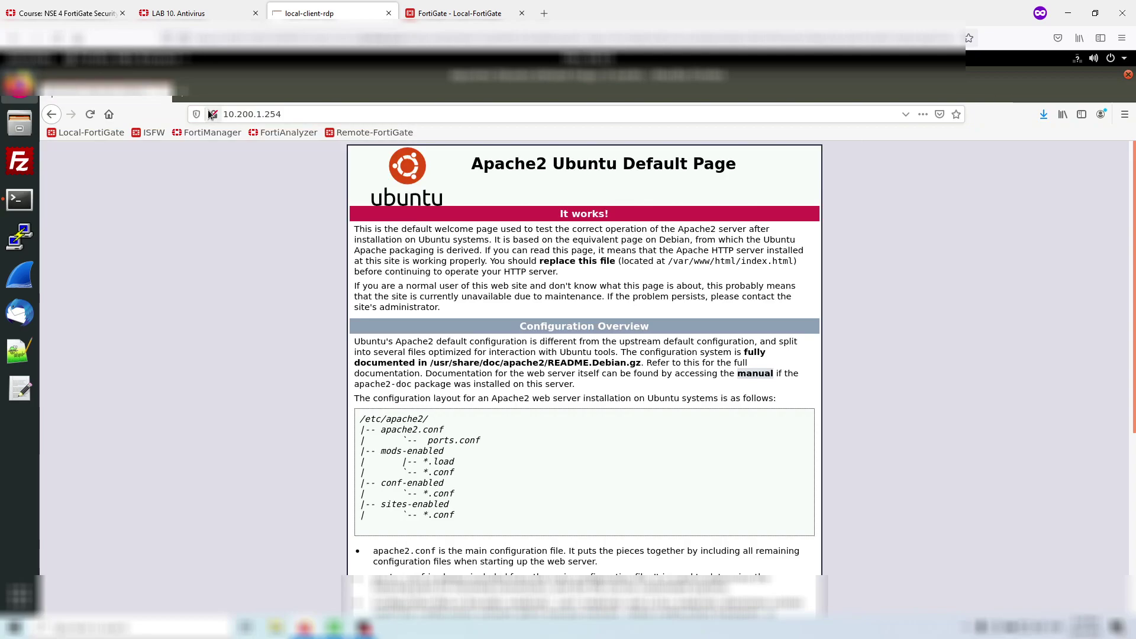
click(212, 114)
click(267, 113)
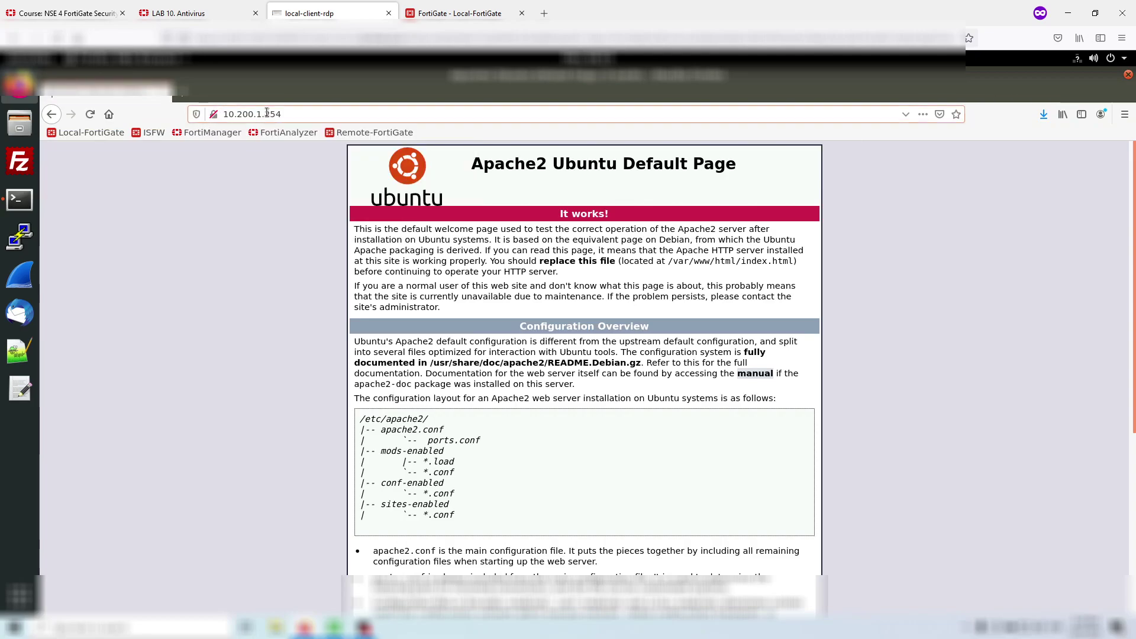
key(Home)
text(https://10.200.1.254/test_av.html)
key(Return)
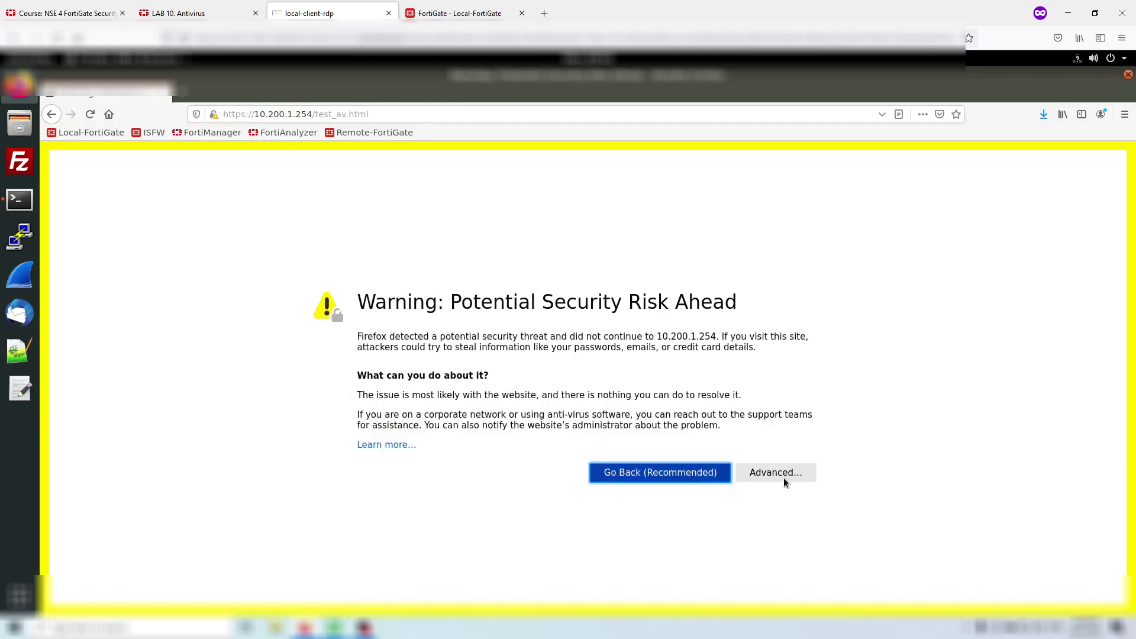
click(775, 475)
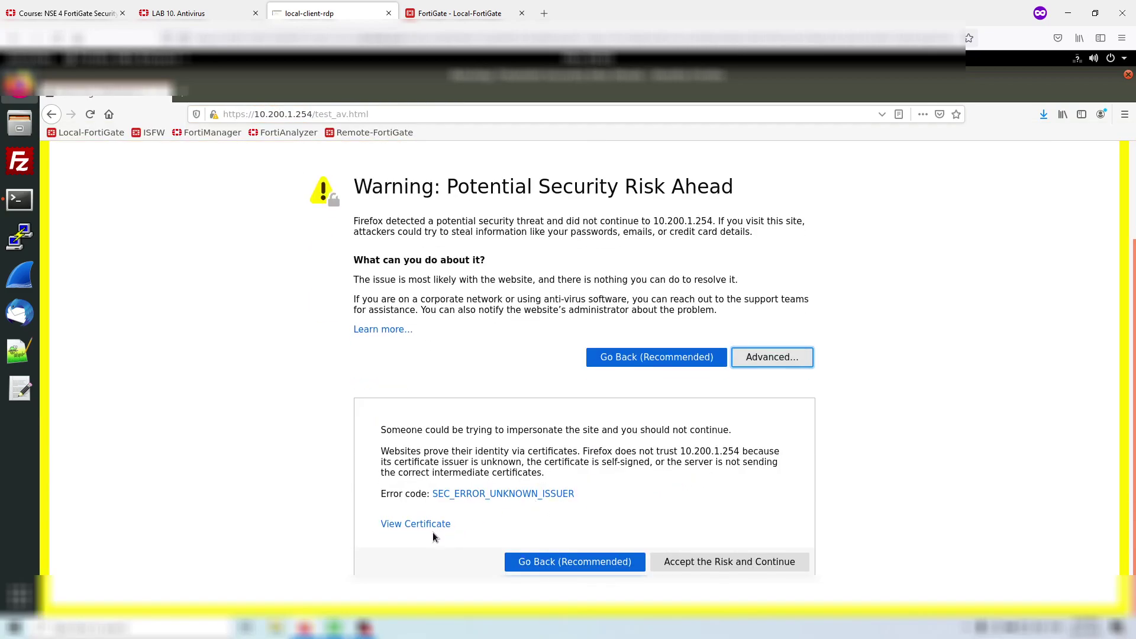
click(437, 524)
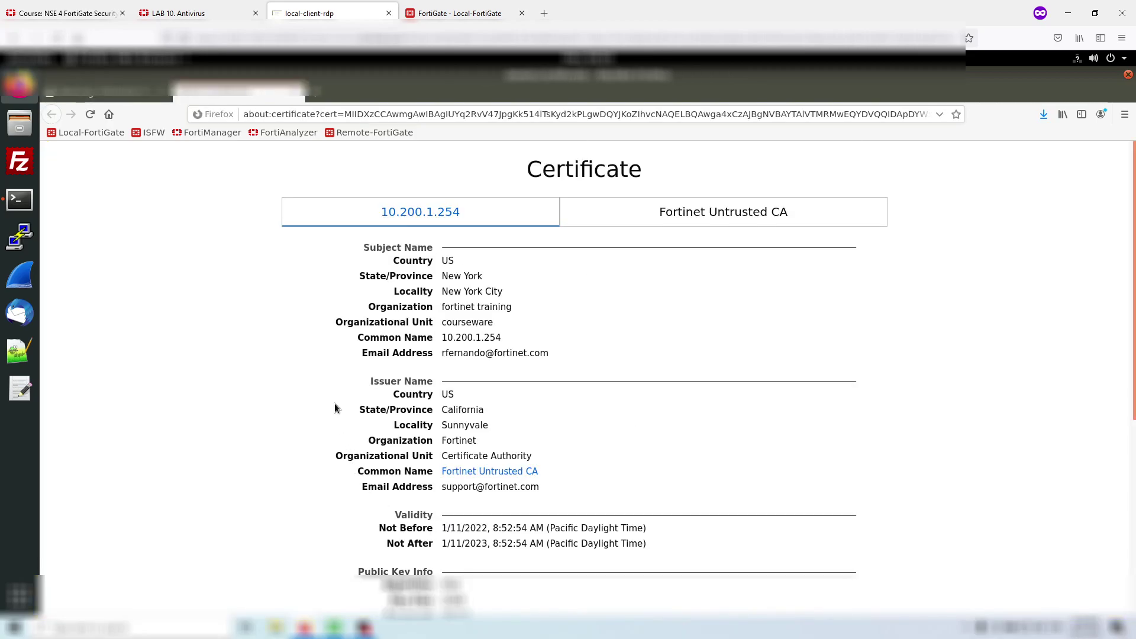
scroll(322, 390, down, 5)
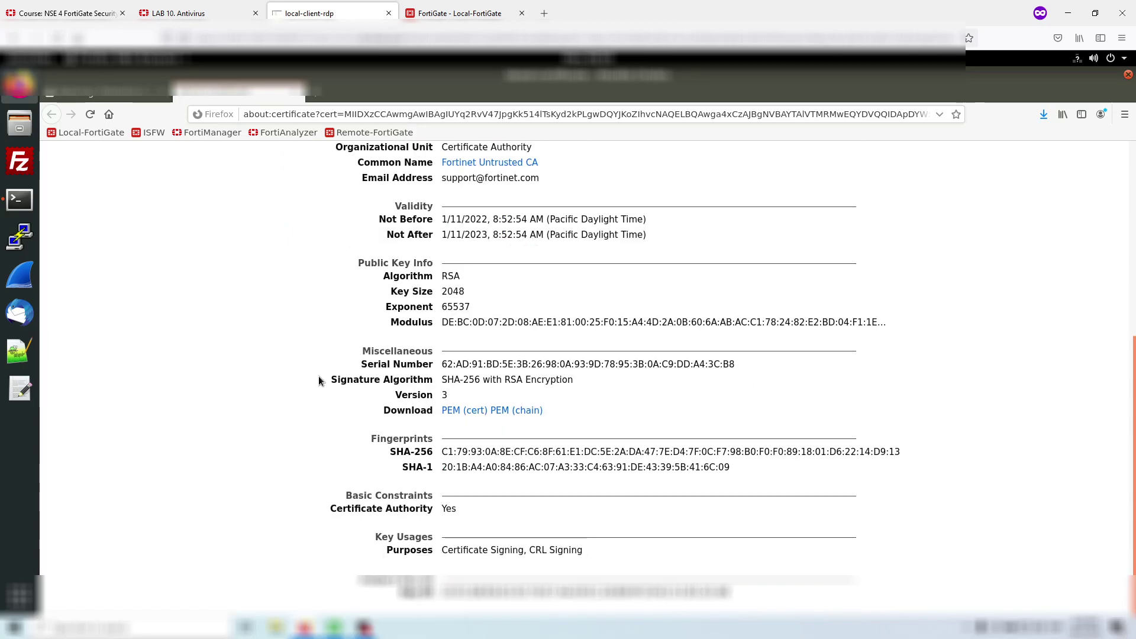
click(86, 95)
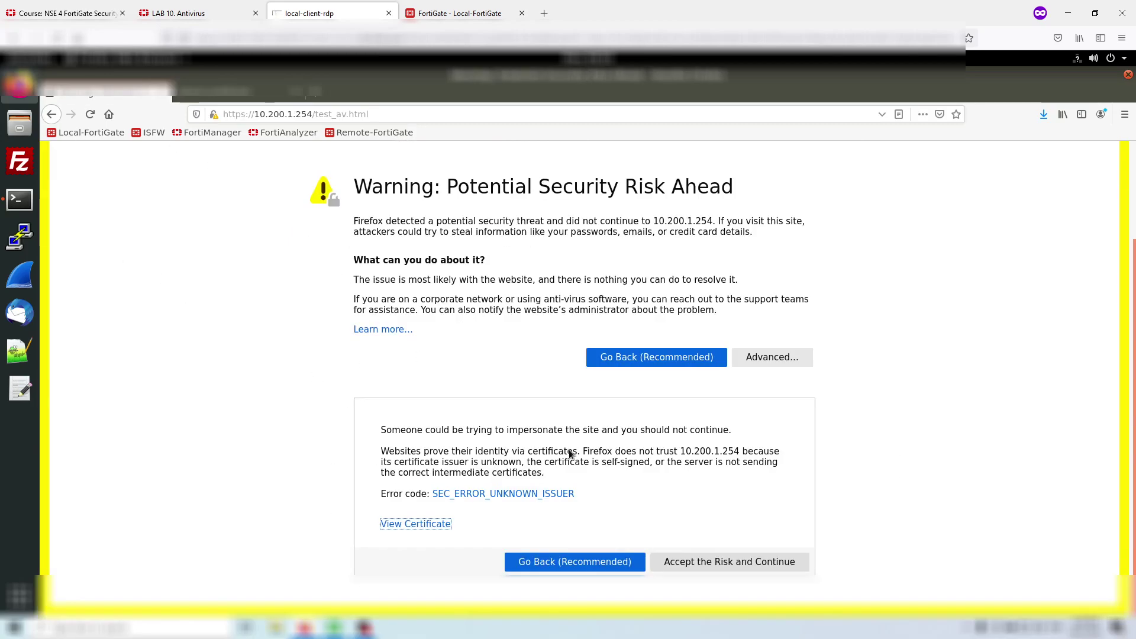
click(677, 561)
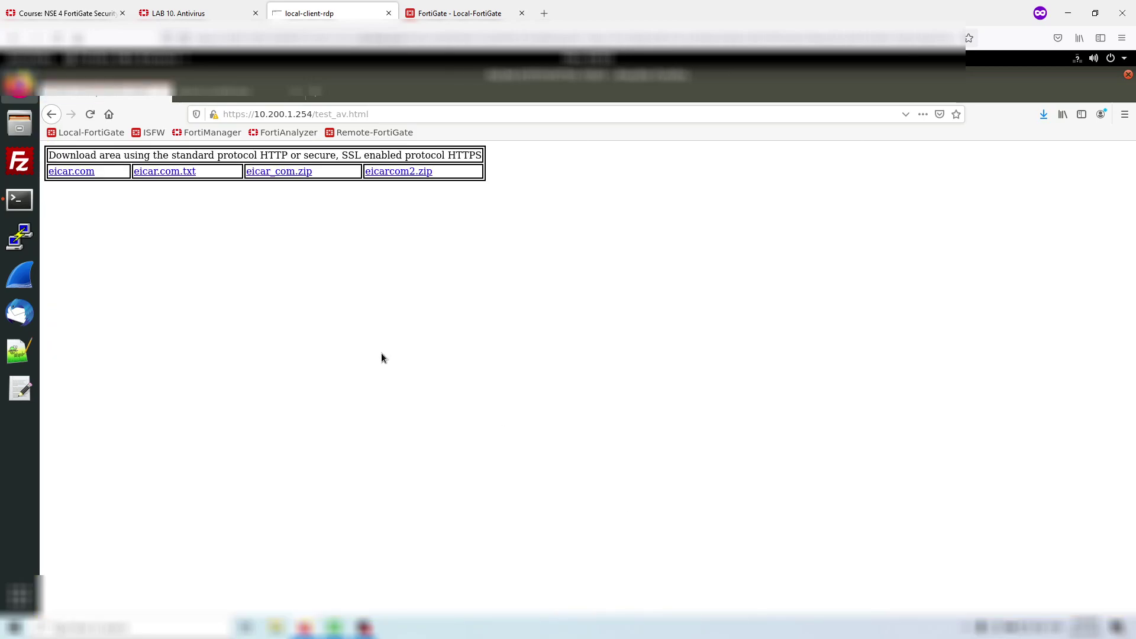
- Try eicar.com.txt and eicar.com over HTTPS and confirm the FortiGate High Security Alert blocks eicar.com
click(171, 175)
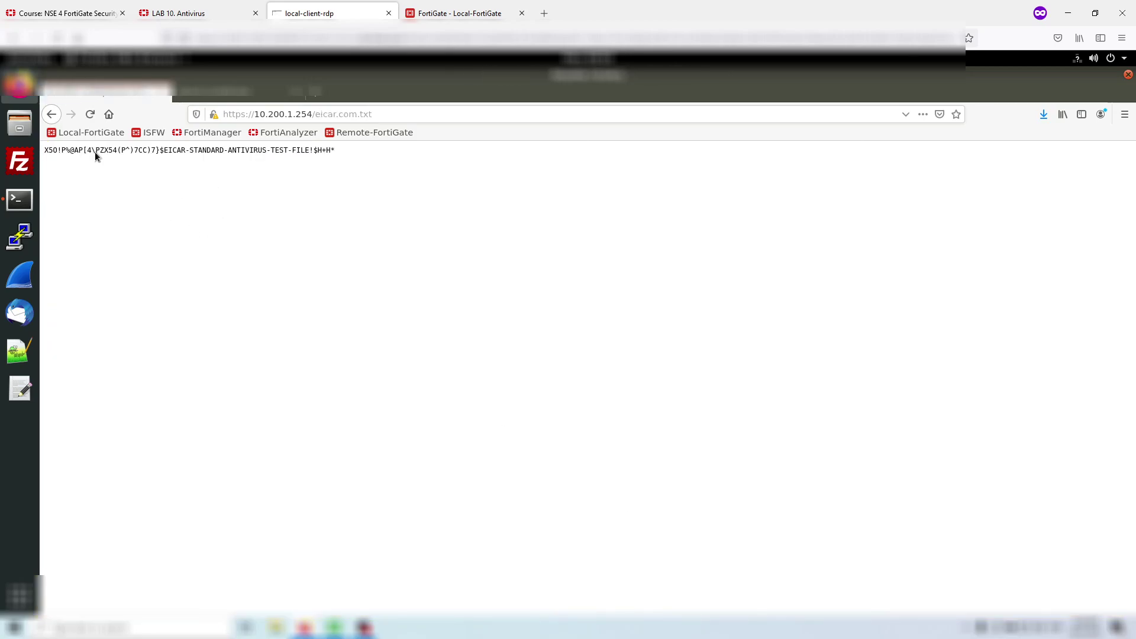
click(52, 115)
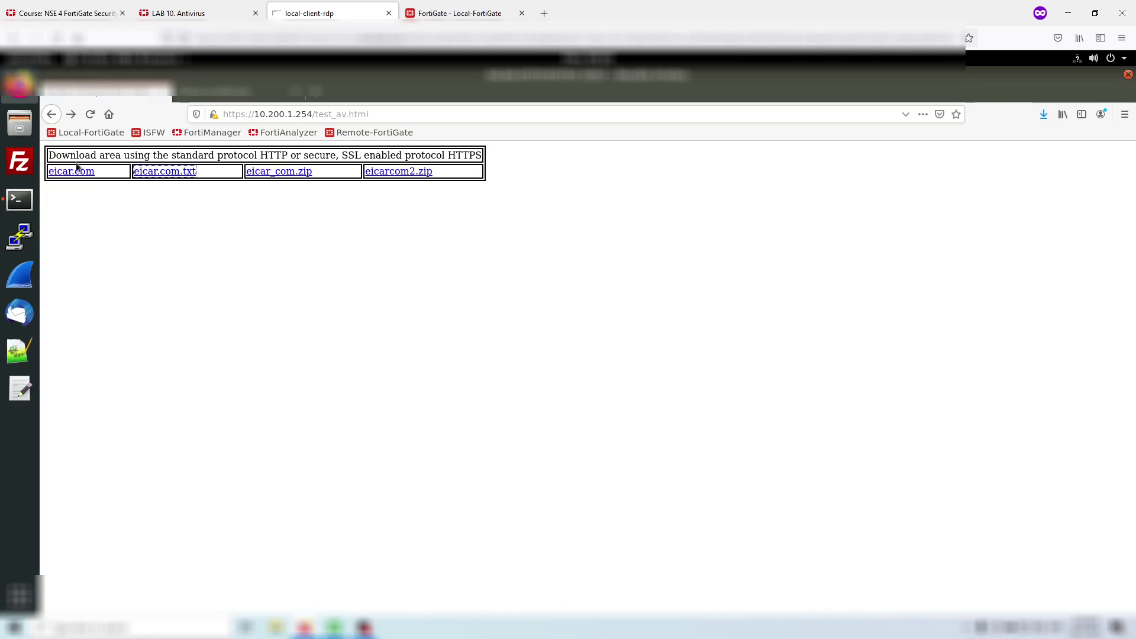
click(79, 171)
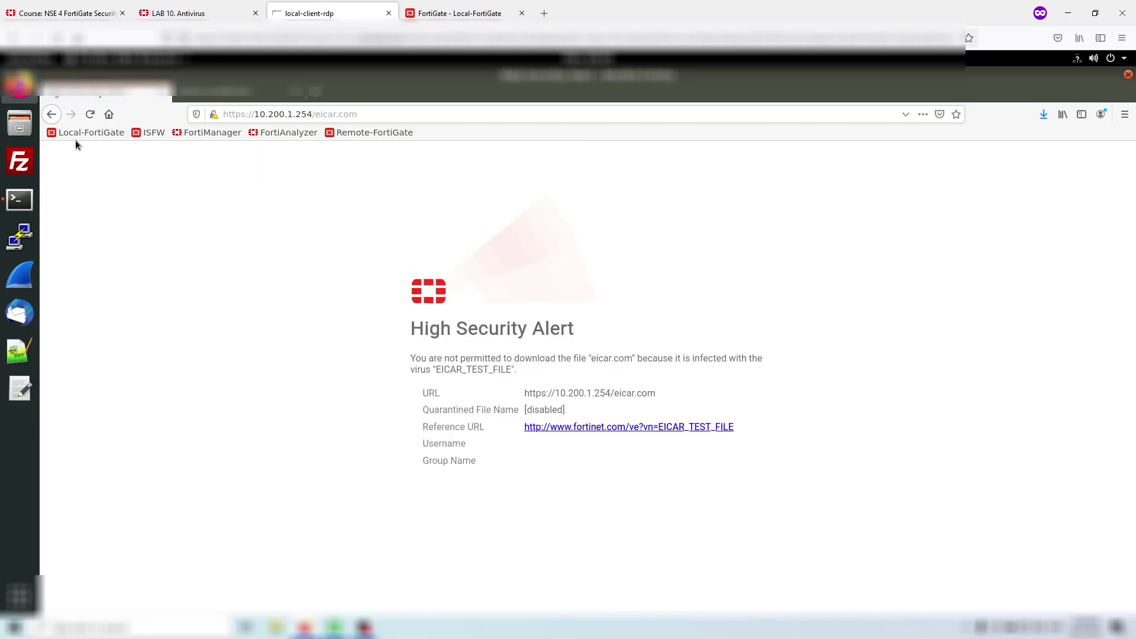
click(51, 114)
click(428, 5)
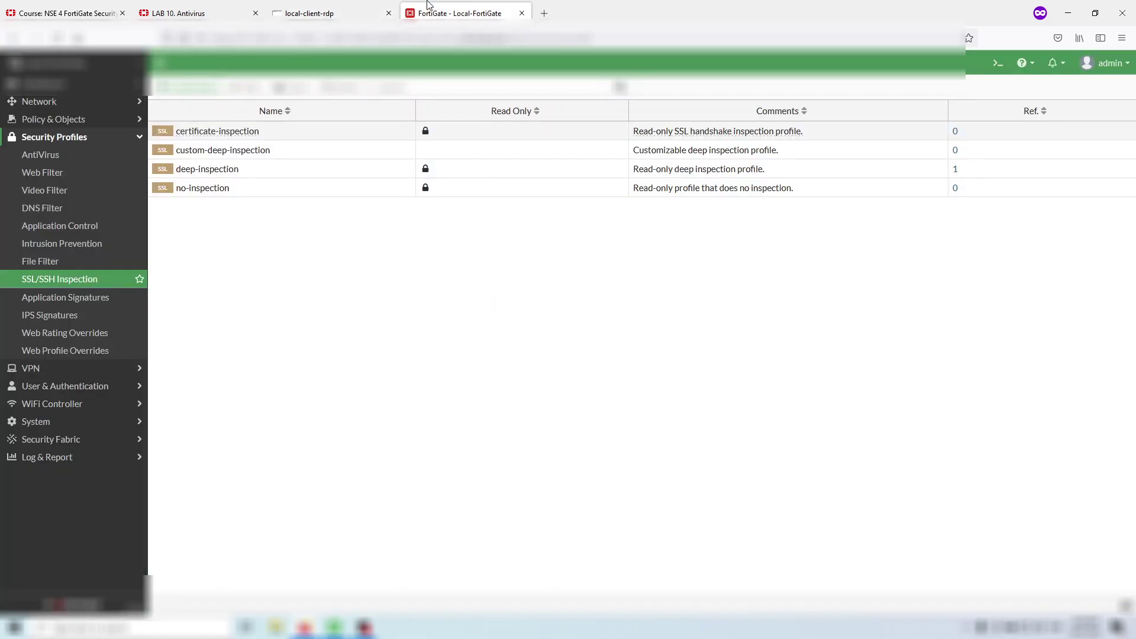
- Read the lab guide's SSL inspection instructions down to the start of Exercise 2
click(317, 8)
click(207, 7)
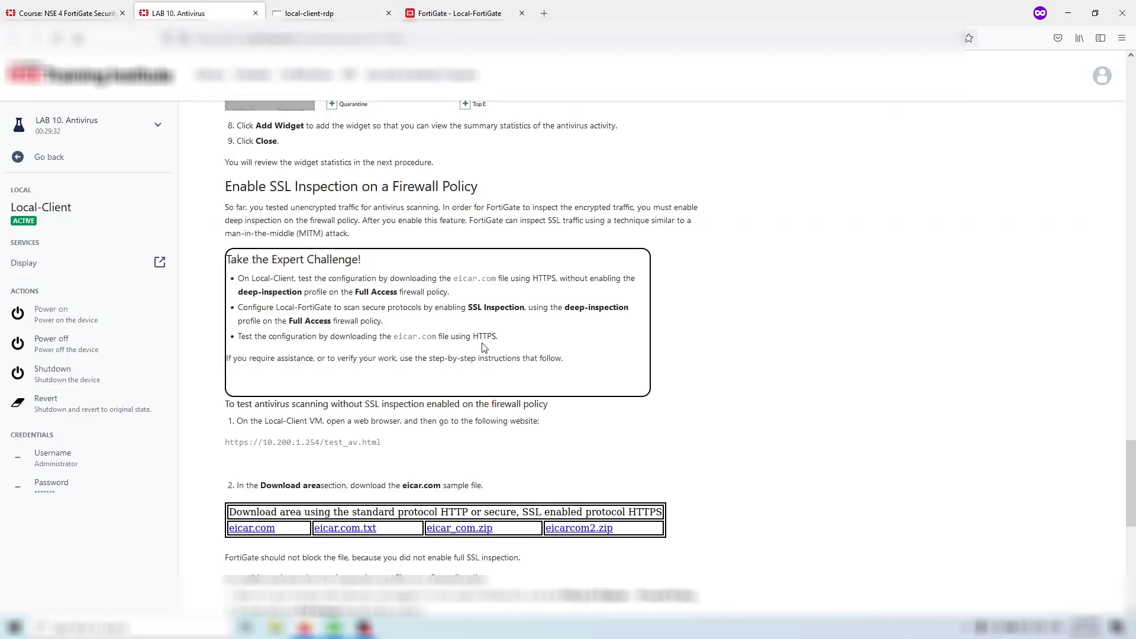
scroll(485, 330, down, 6)
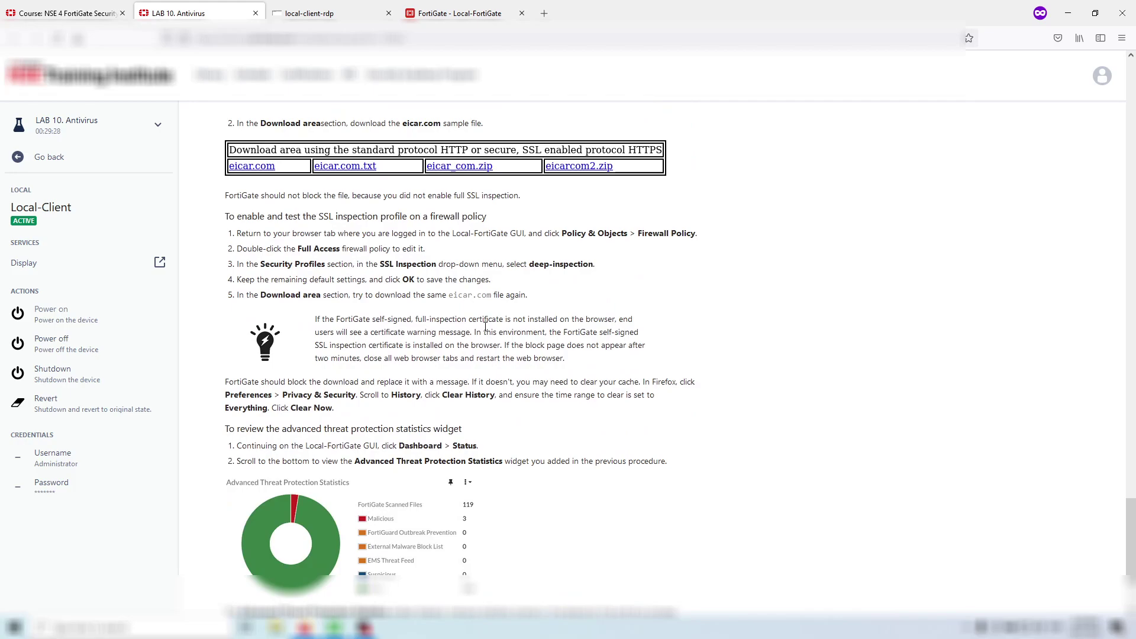
scroll(484, 327, up, 4)
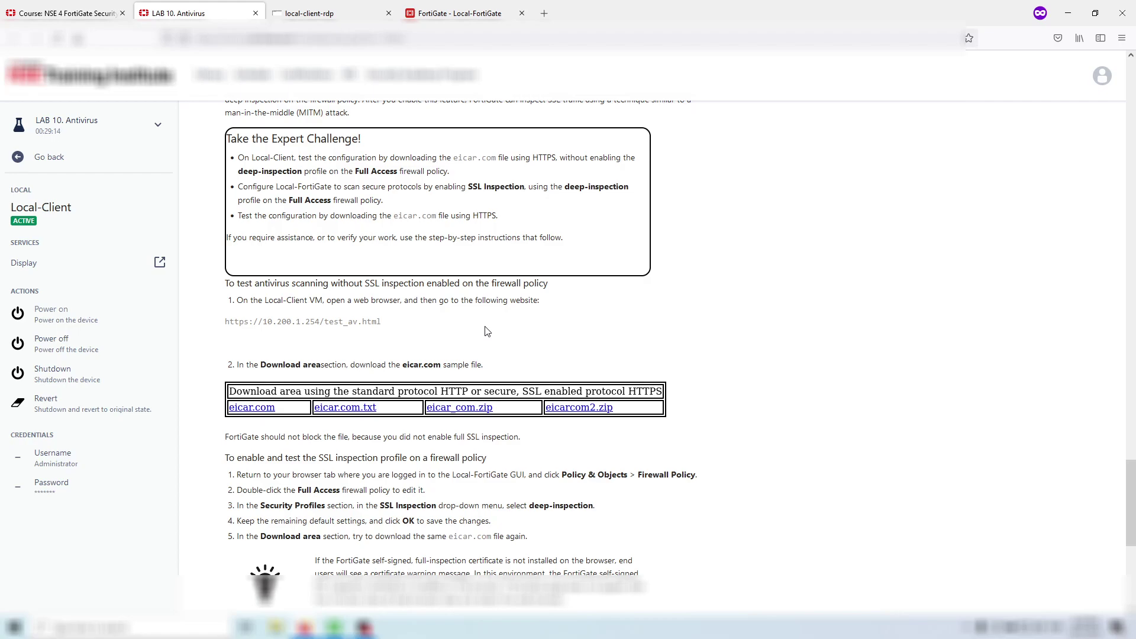
scroll(486, 331, down, 4)
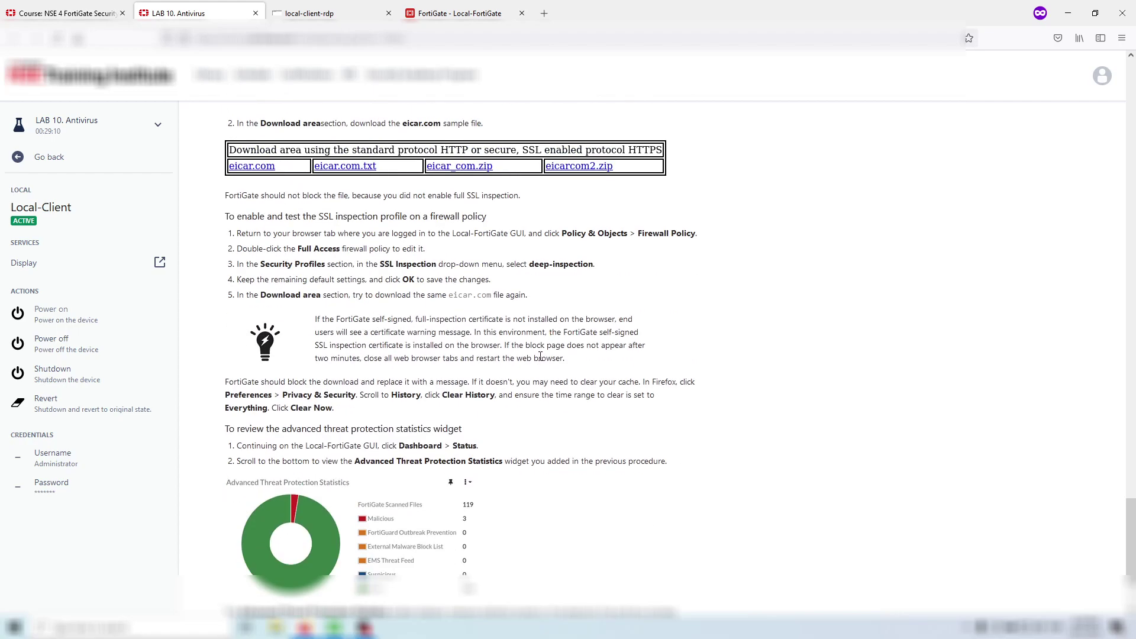
scroll(539, 355, down, 2)
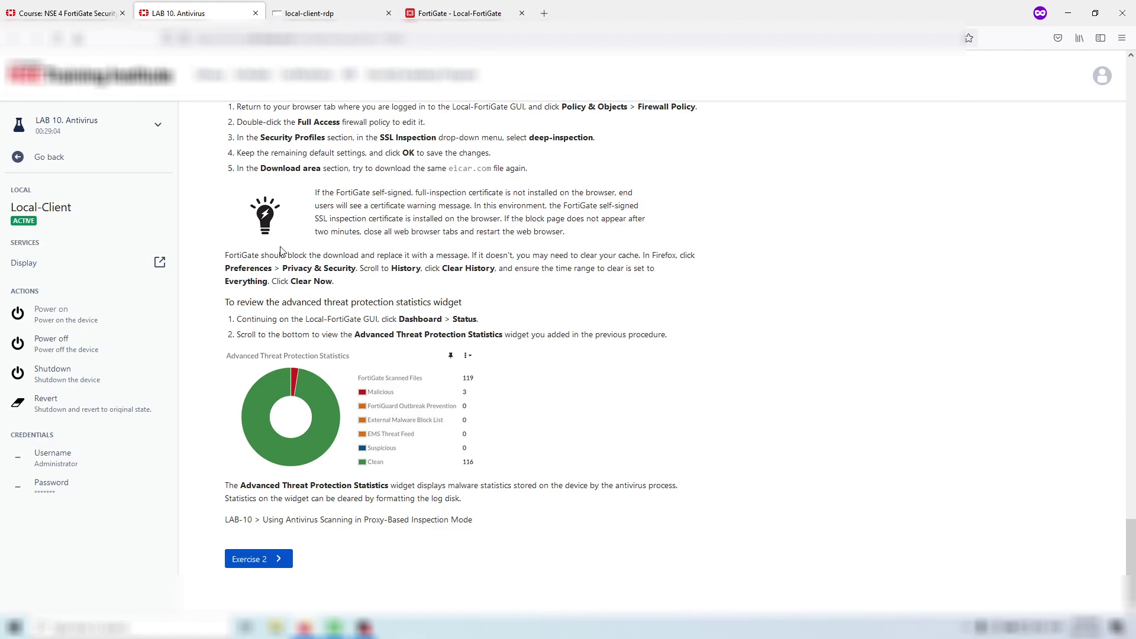
click(460, 7)
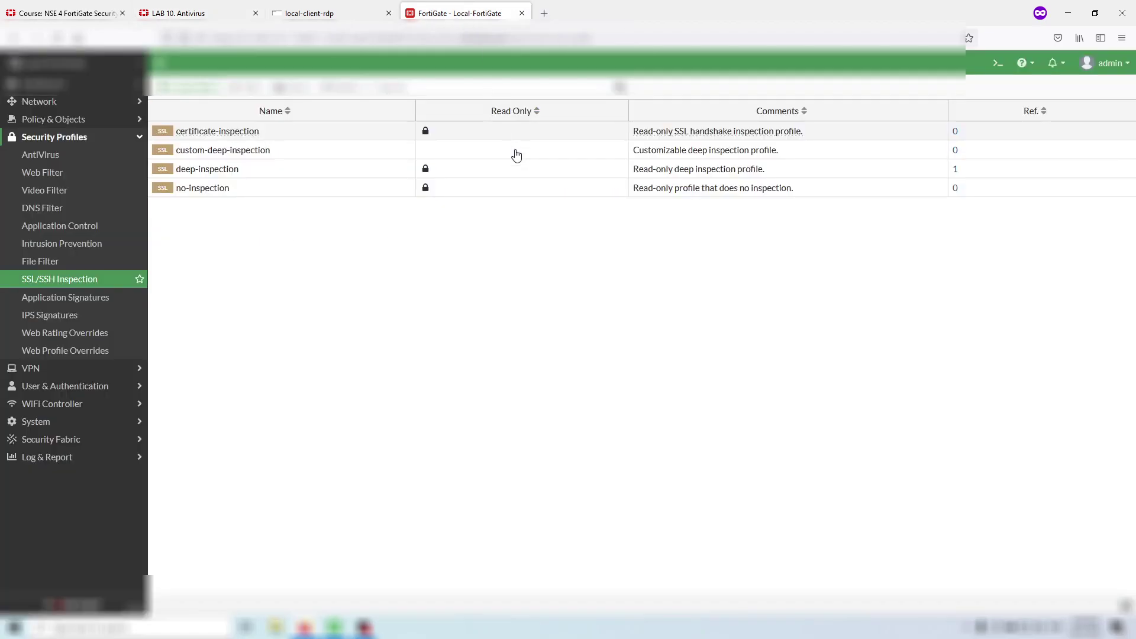
- Check the Status dashboard's Advanced Threat Protection Statistics: 35 scanned, 3 malicious, 32 clean
click(118, 464)
click(112, 241)
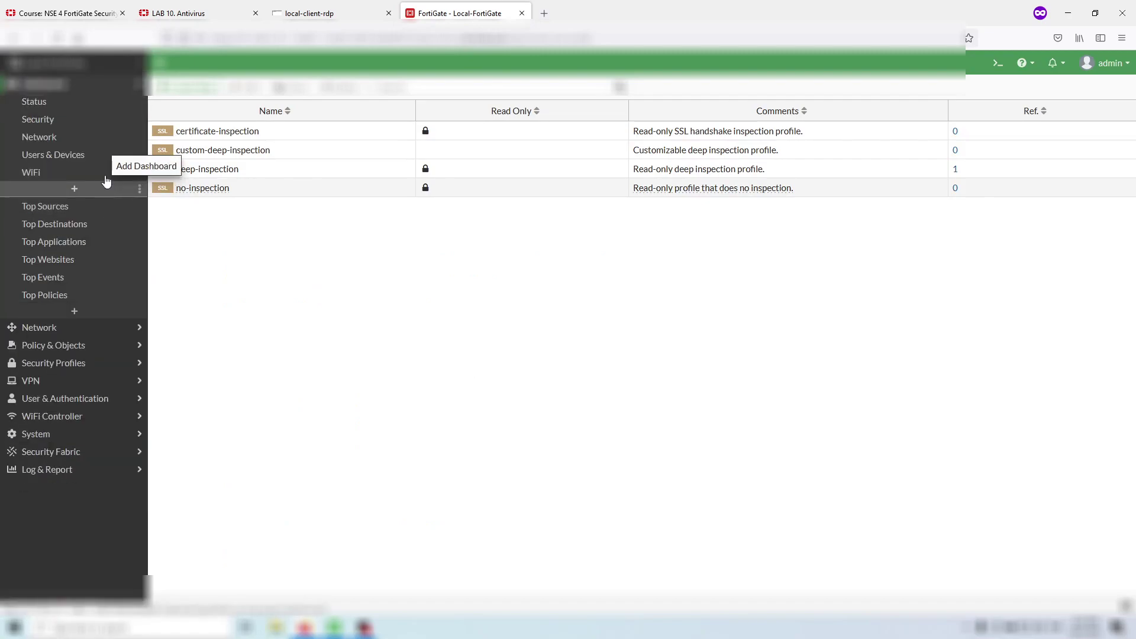
click(98, 118)
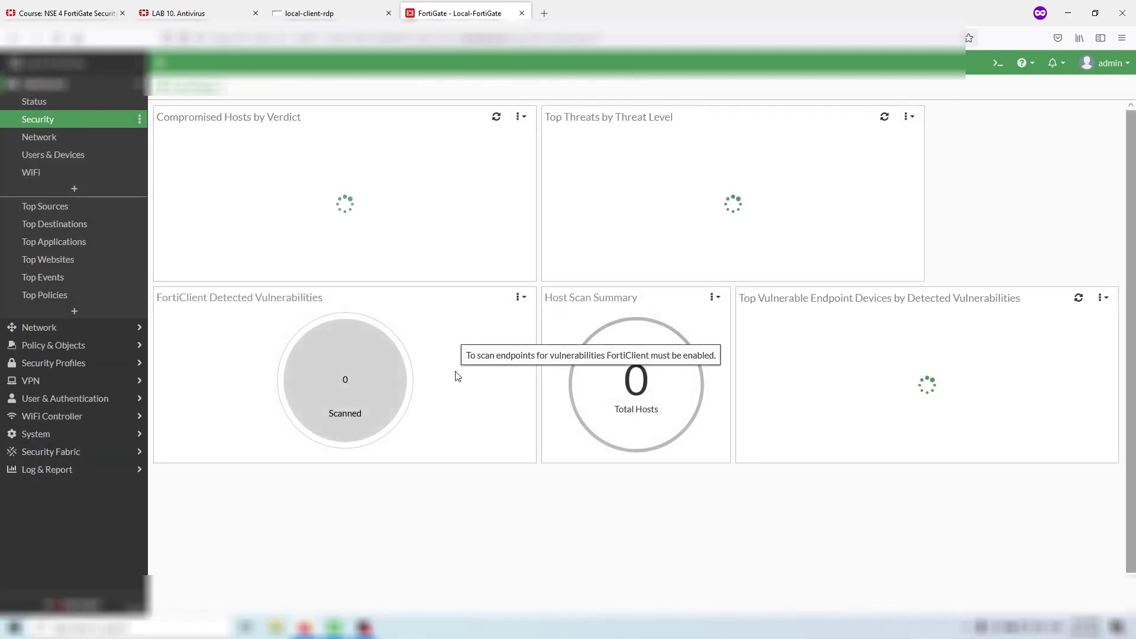
click(98, 105)
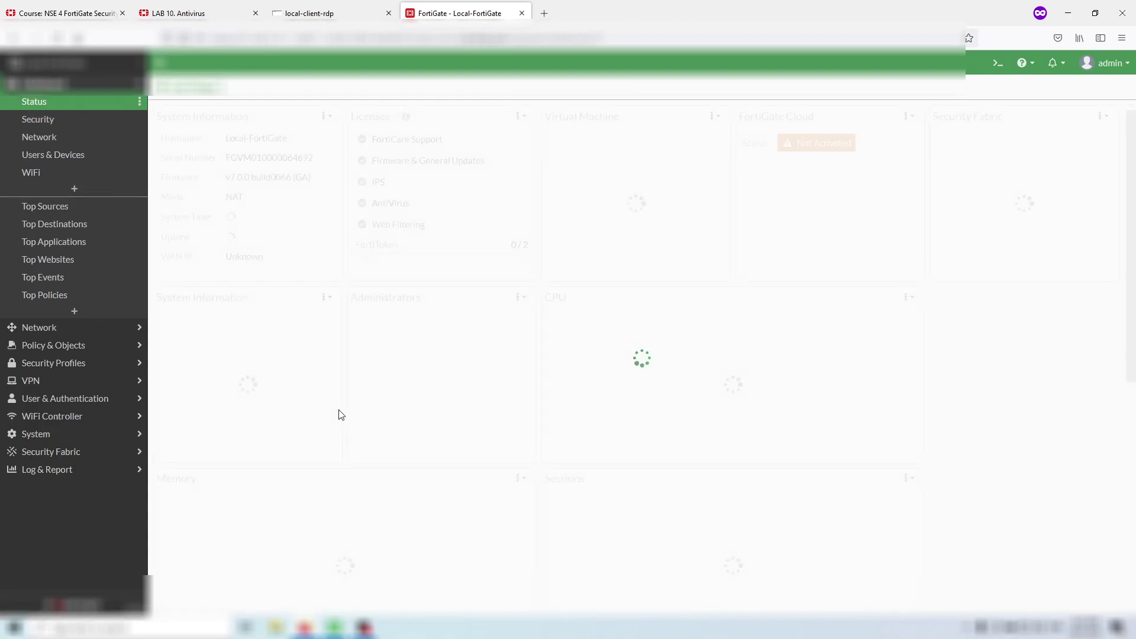
scroll(346, 409, down, 6)
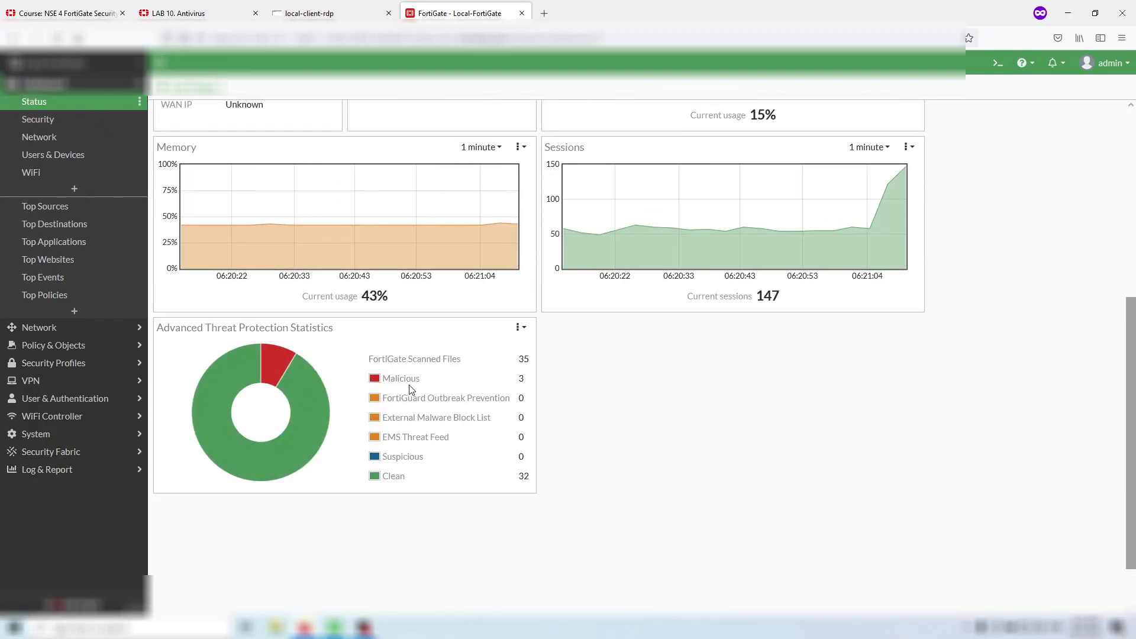
click(185, 8)
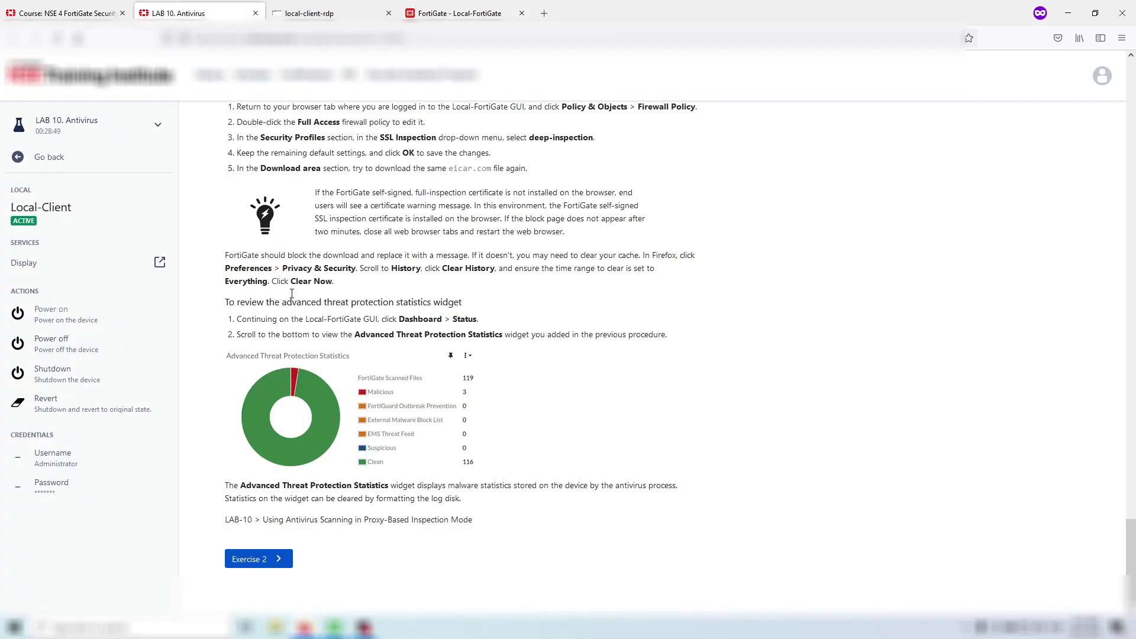
- Open Exercise 2, Configuring Flow-Based Antivirus Scanning, and read down to the antivirus profile steps
click(268, 563)
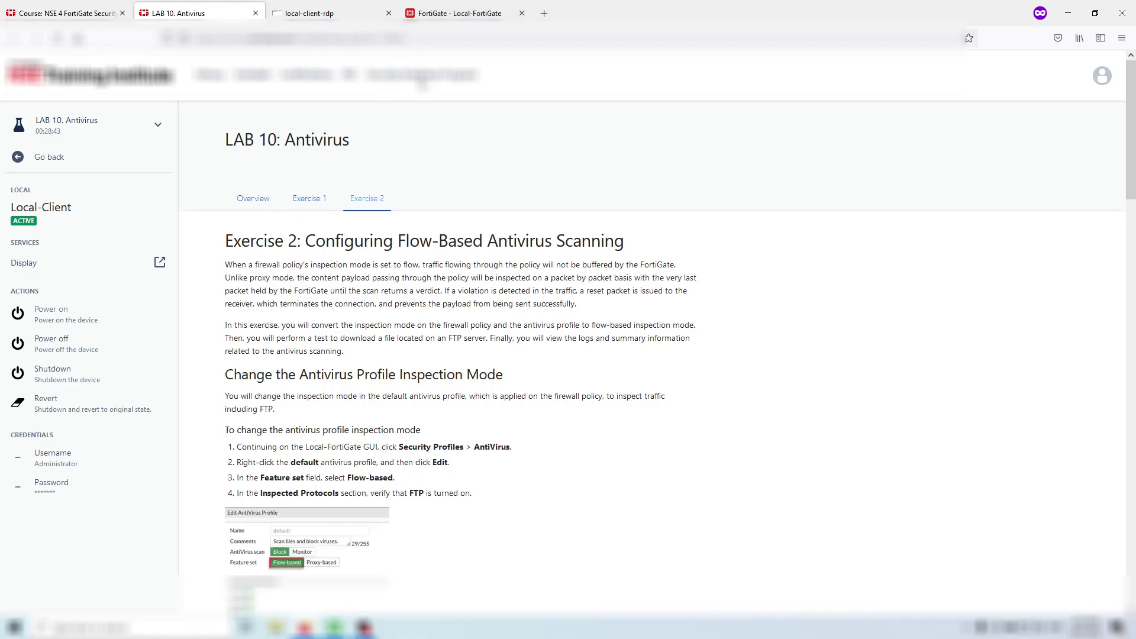
drag(267, 266, 492, 291)
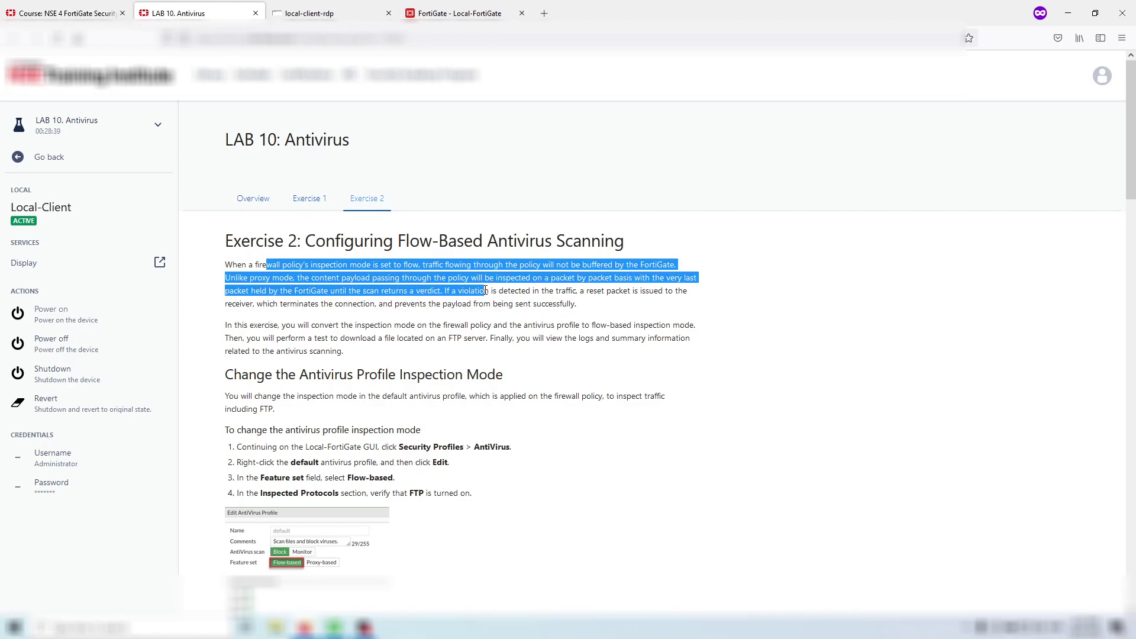
drag(480, 292, 467, 359)
scroll(465, 350, down, 4)
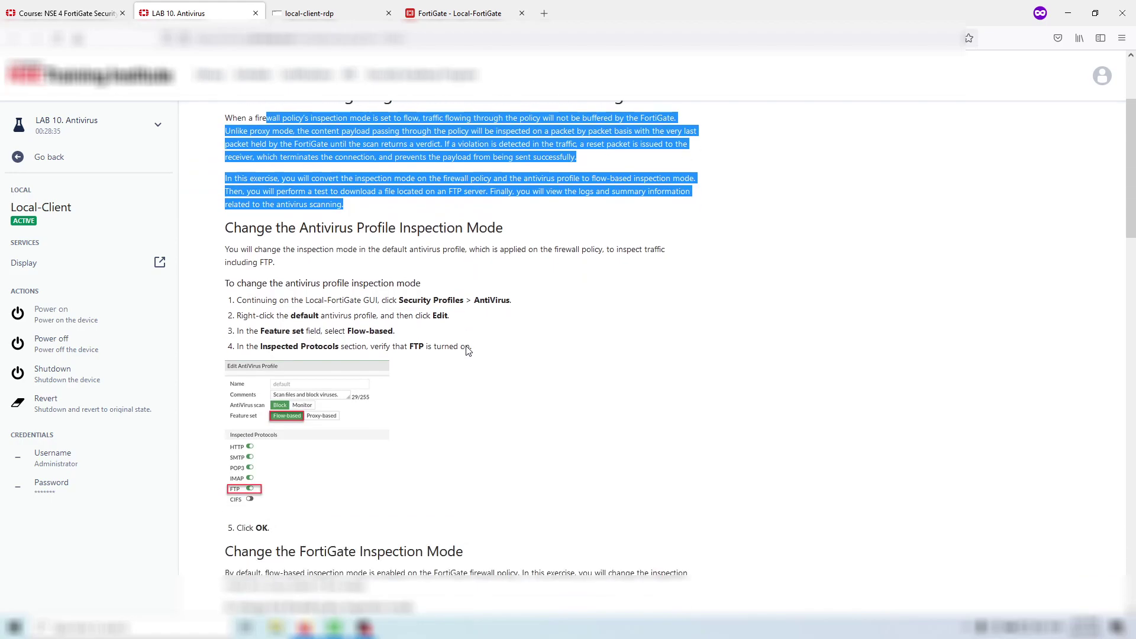
- Open the default AntiVirus profile under Security Profiles > AntiVirus for editing
click(460, 13)
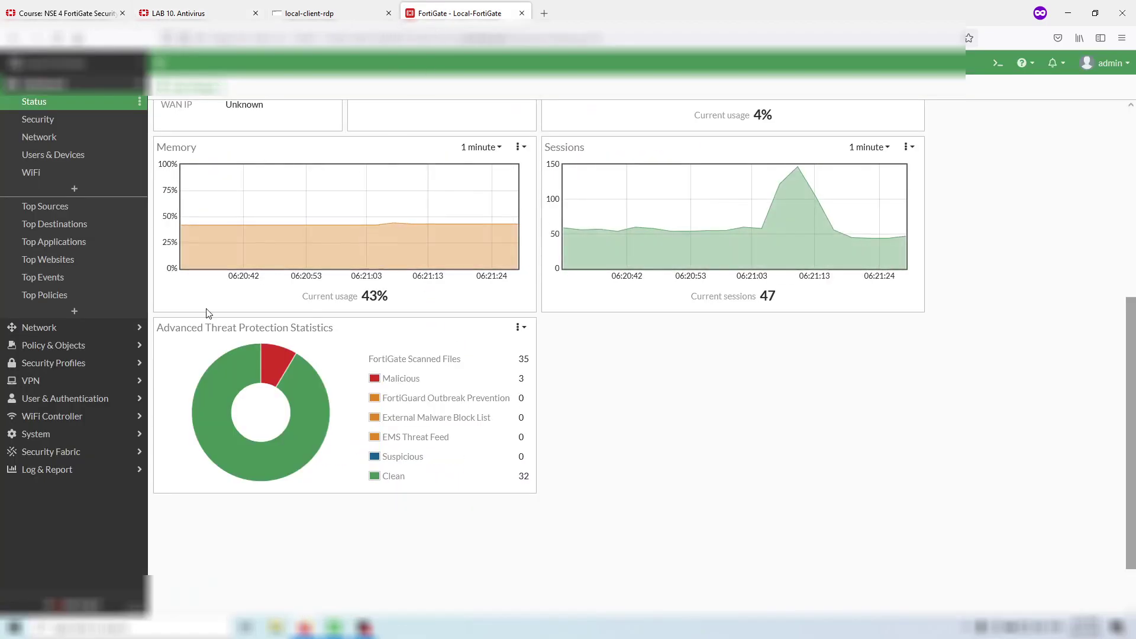
click(106, 366)
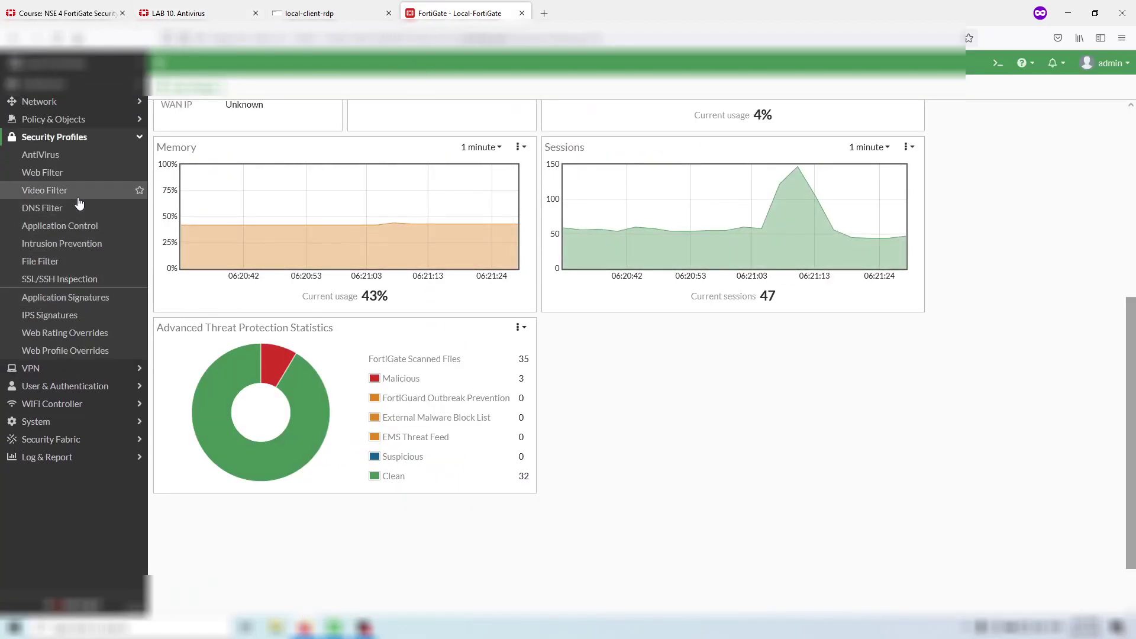
click(78, 154)
click(223, 6)
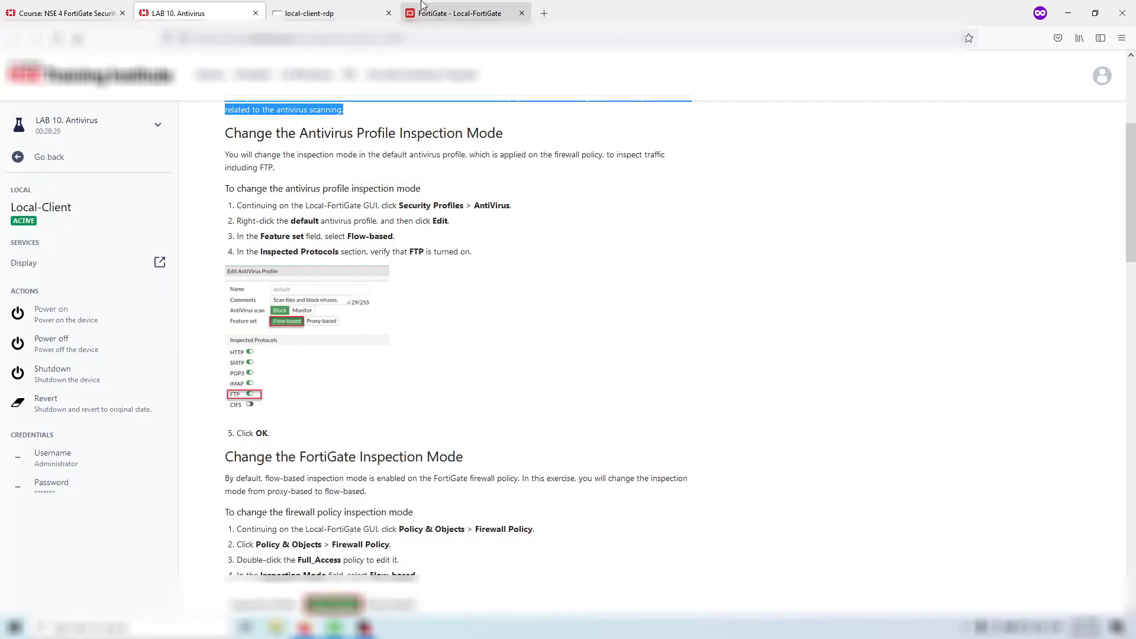
click(450, 12)
click(174, 132)
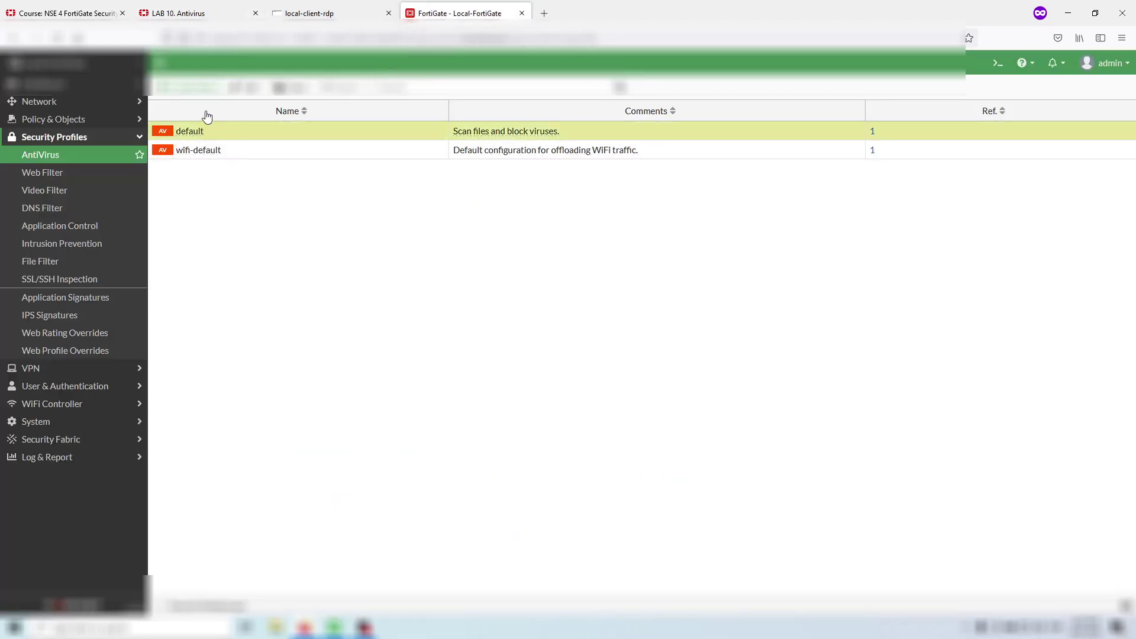
click(233, 89)
- Switch the default profile's feature set to Flow-based and save it
click(231, 8)
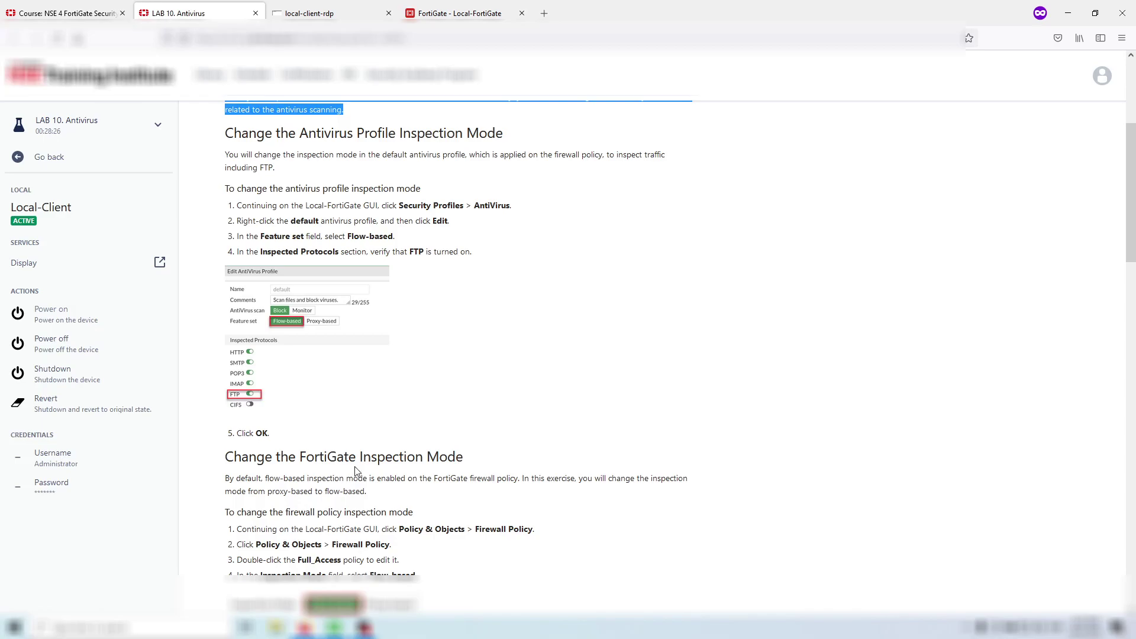
click(455, 12)
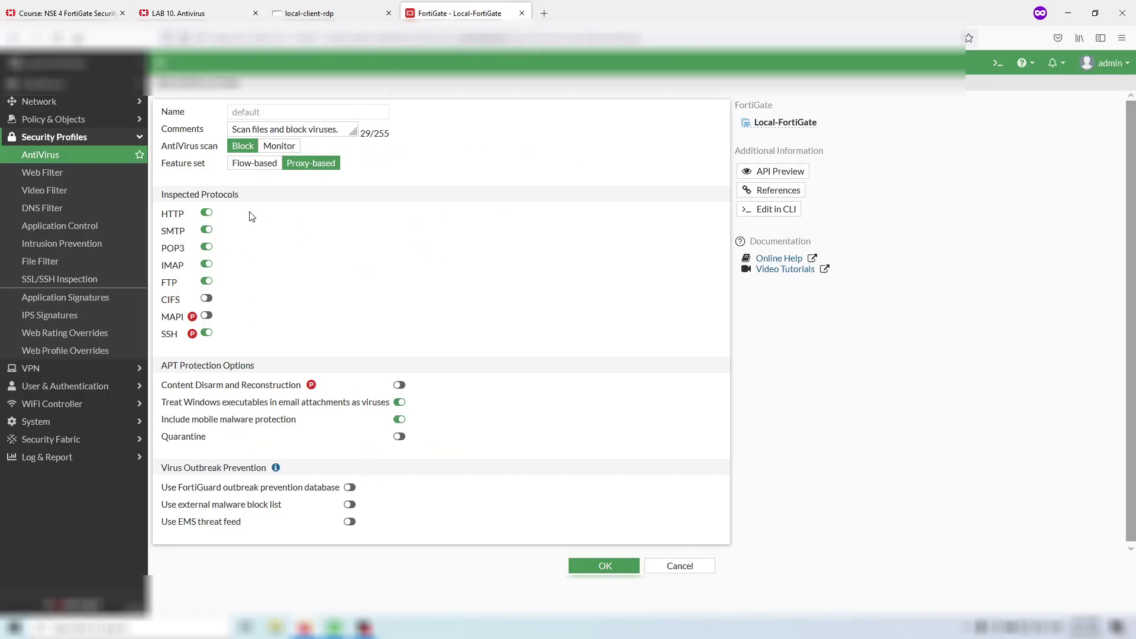
click(254, 162)
click(217, 10)
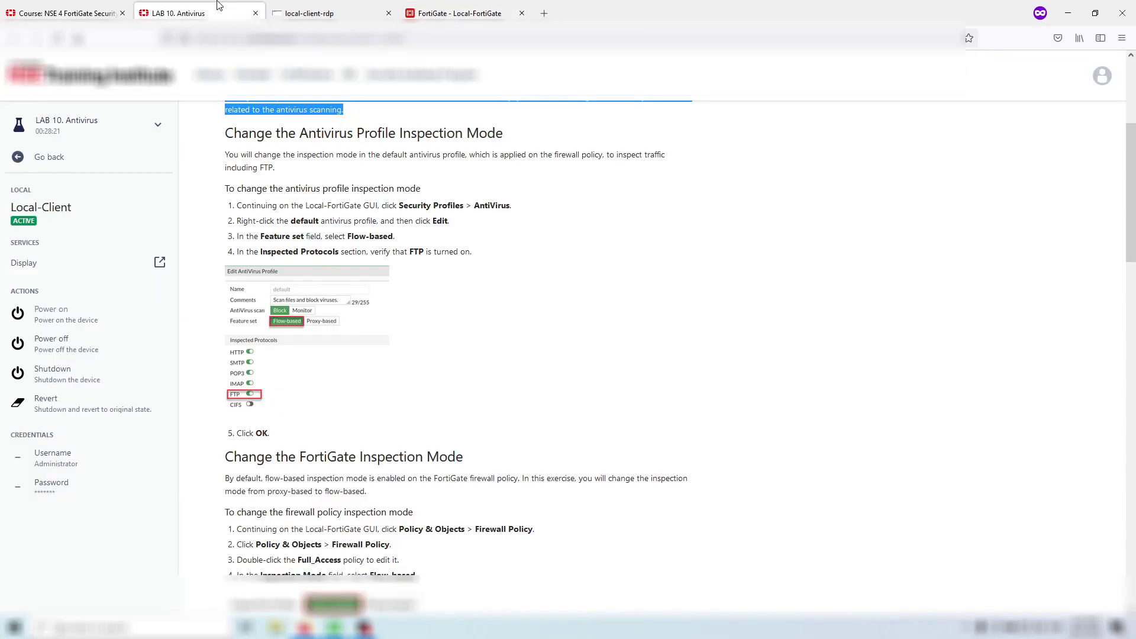
click(455, 12)
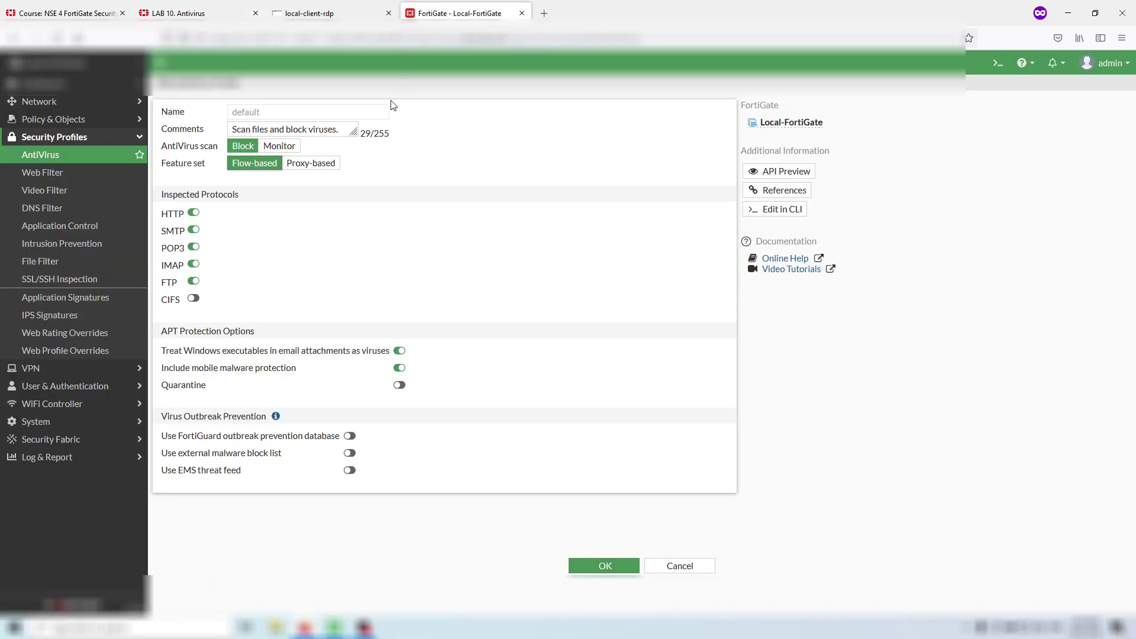
click(201, 11)
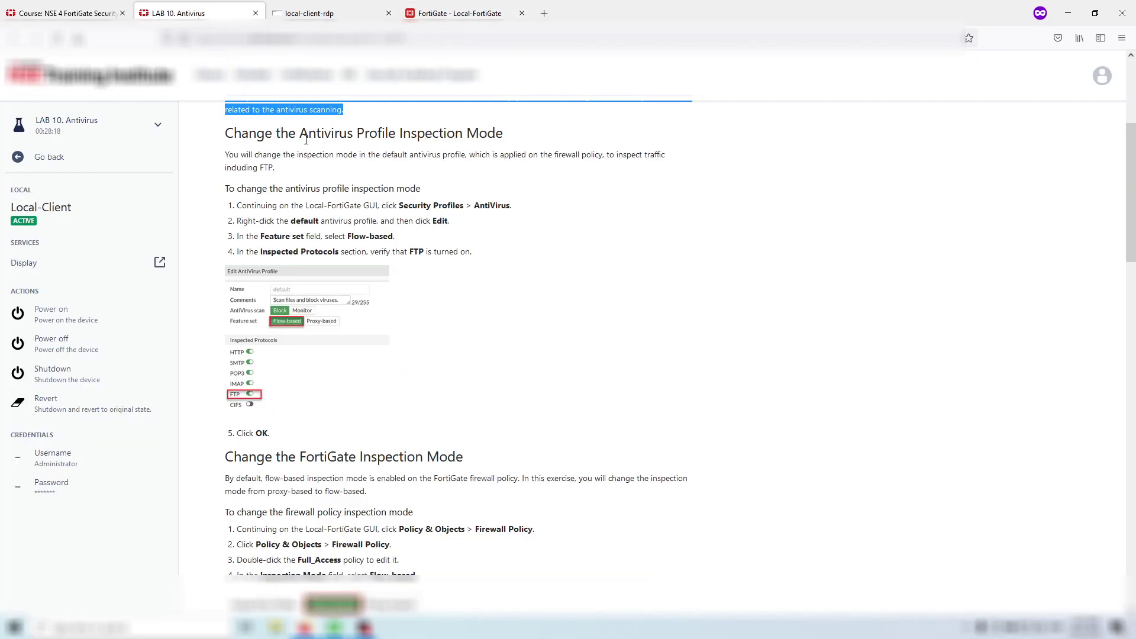
scroll(352, 190, down, 5)
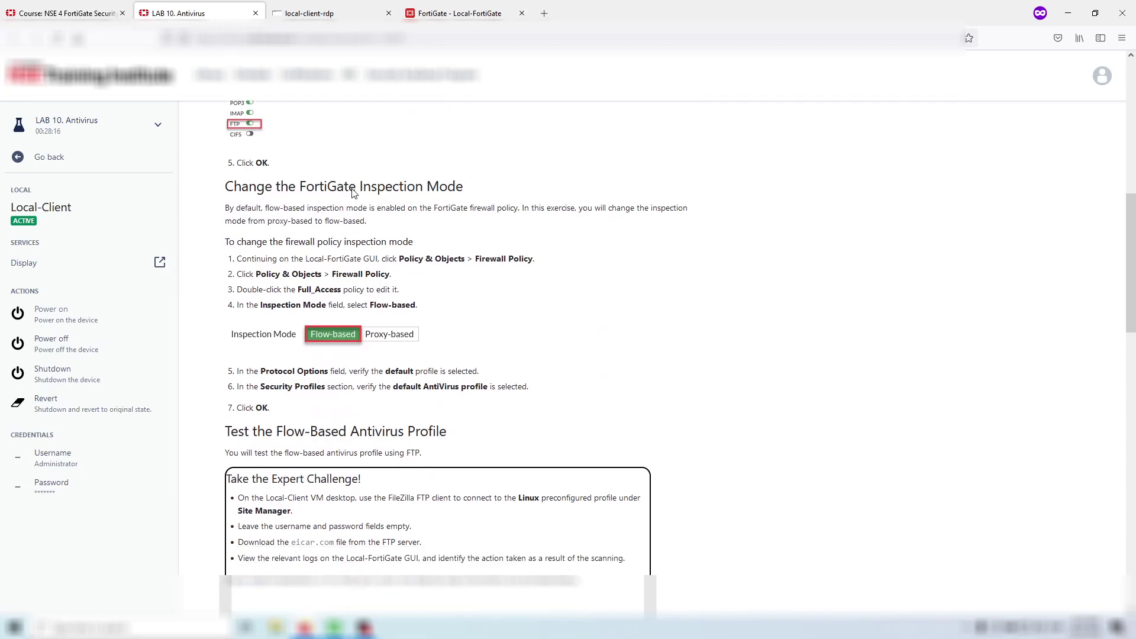
click(455, 13)
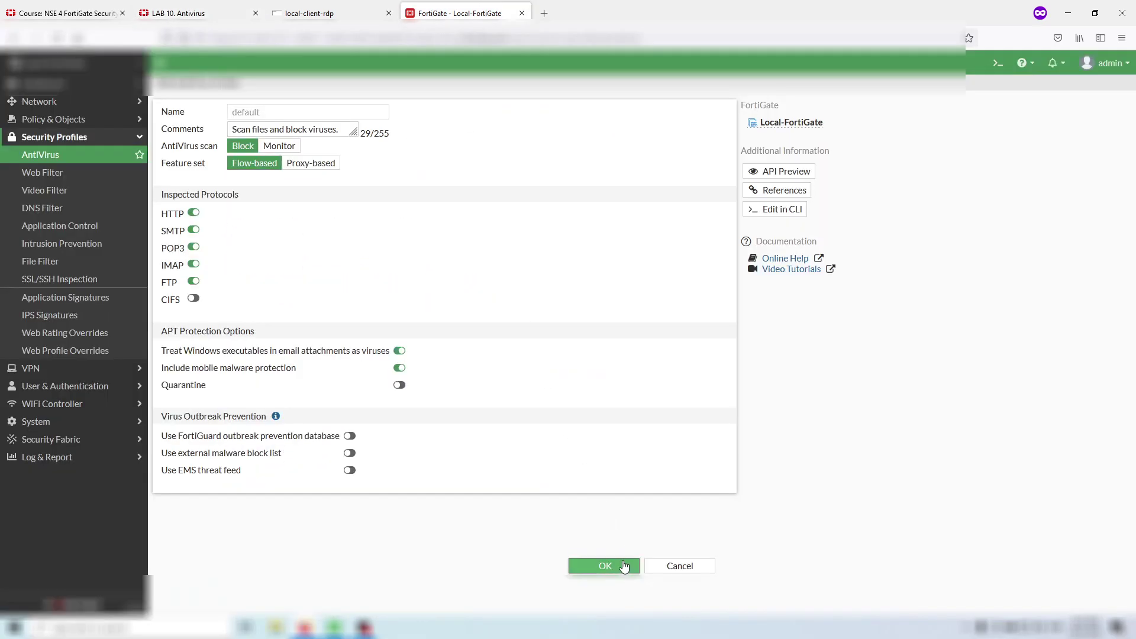
click(601, 564)
click(53, 119)
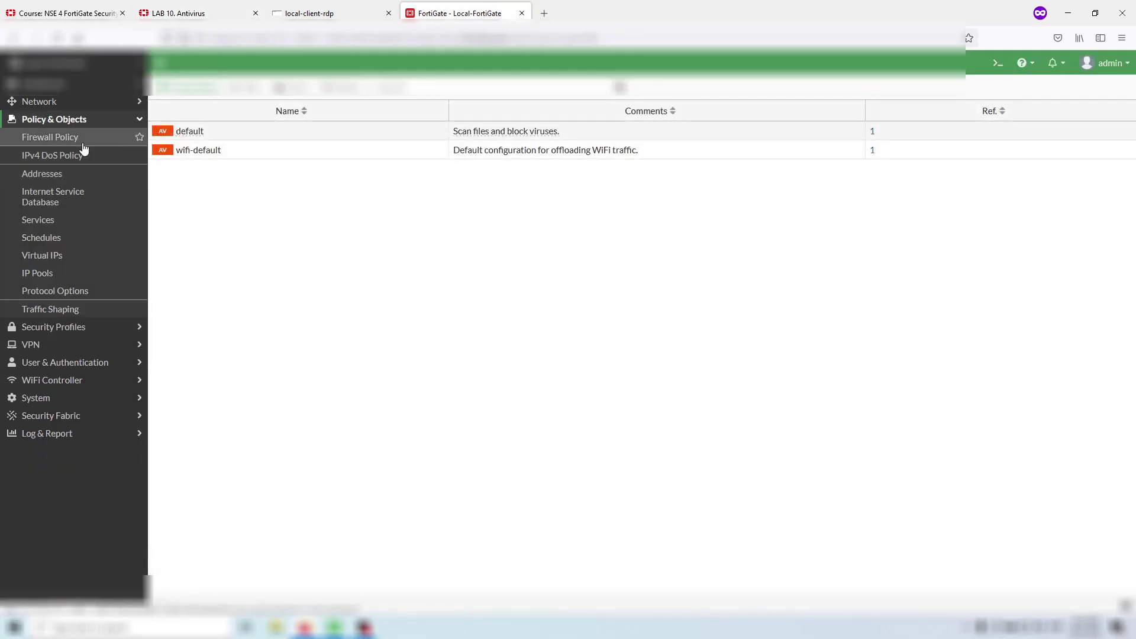
- Set the Full_Access firewall policy's inspection mode to Flow-based
click(50, 137)
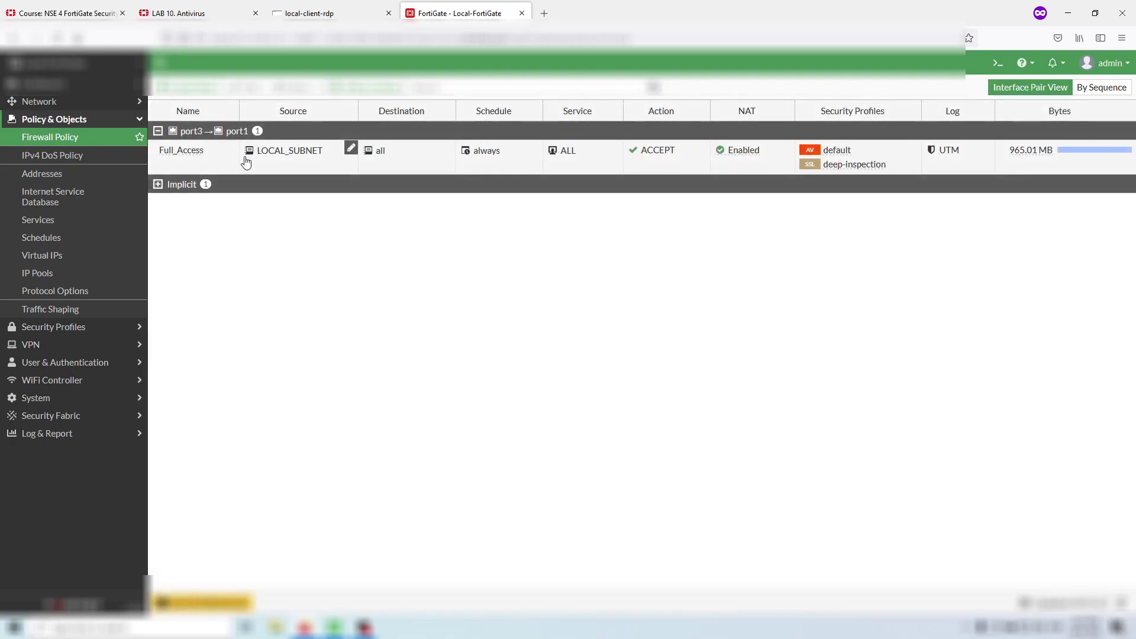
click(207, 156)
click(242, 87)
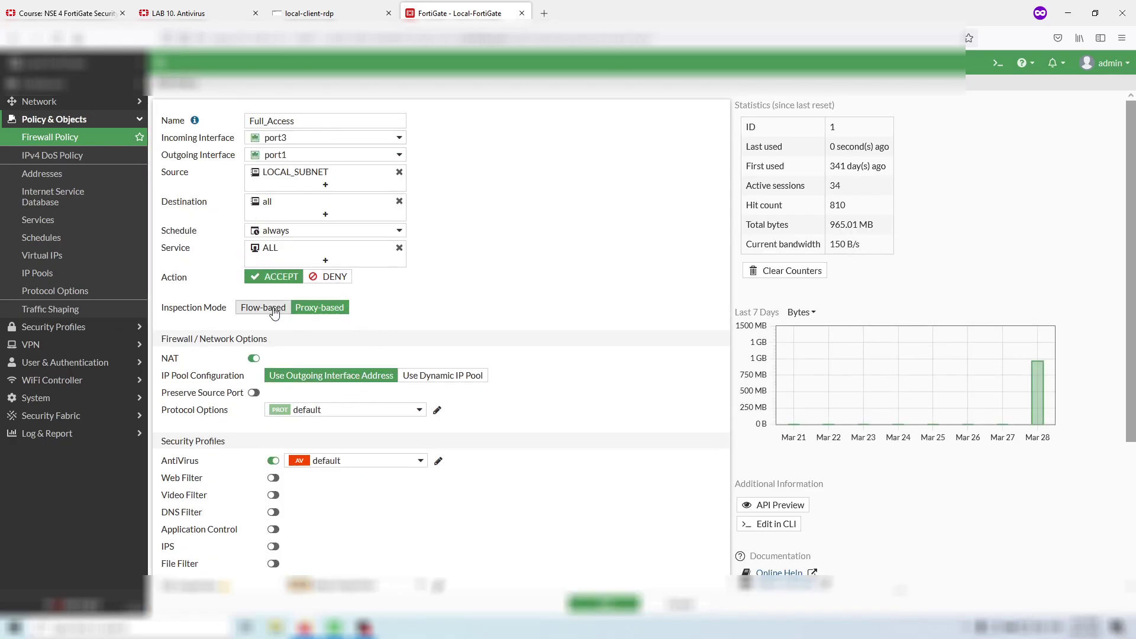
click(263, 307)
click(177, 13)
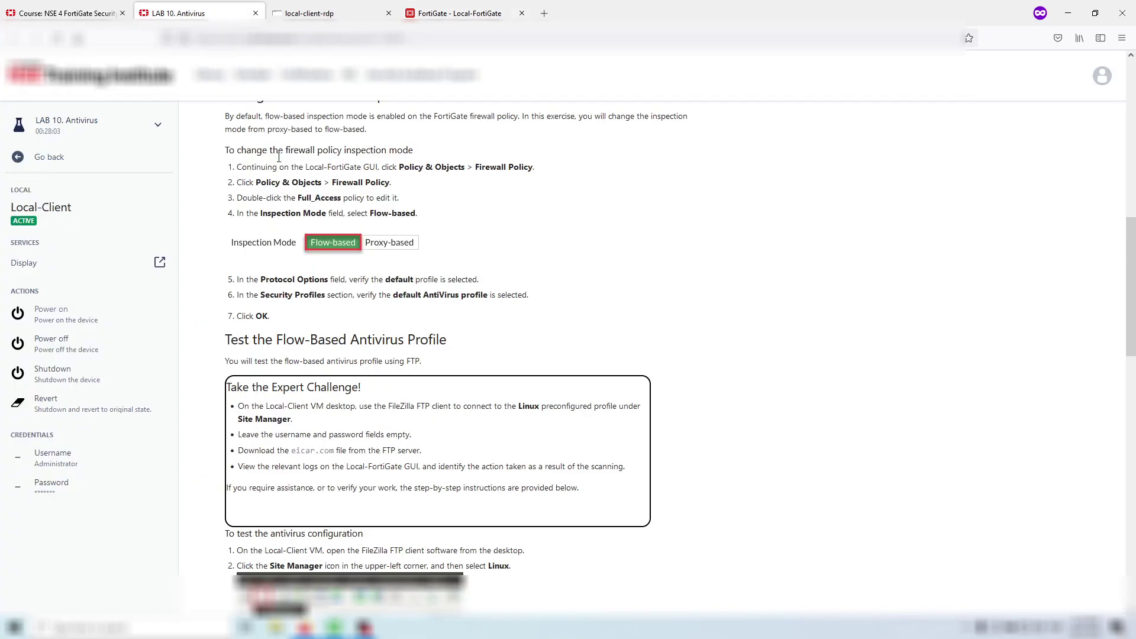
scroll(314, 200, down, 1)
scroll(314, 200, up, 1)
scroll(315, 198, down, 2)
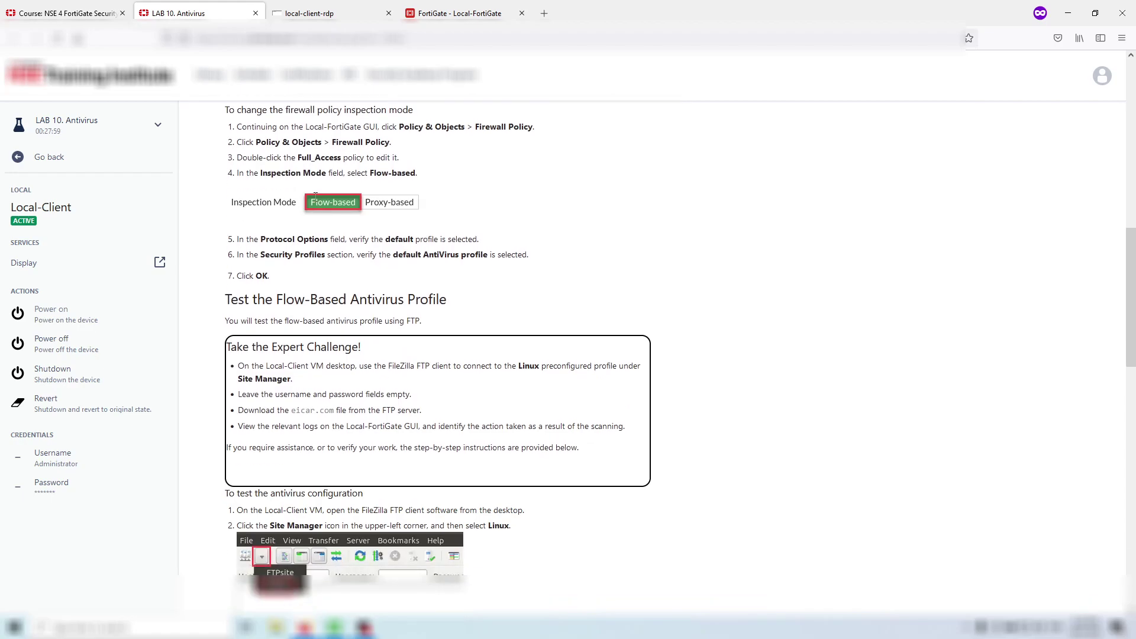
- Save the Full_Access policy and read the Test the Flow-Based Antivirus Profile steps
key(ctrl+Tab)
scroll(304, 495, down, 3)
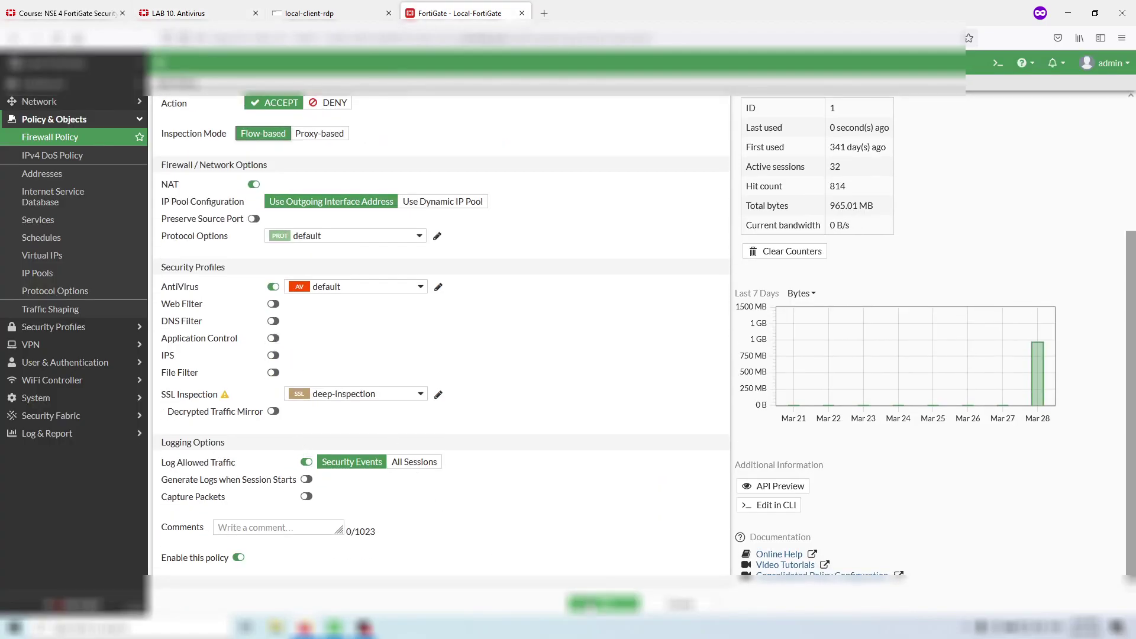
click(603, 604)
click(196, 13)
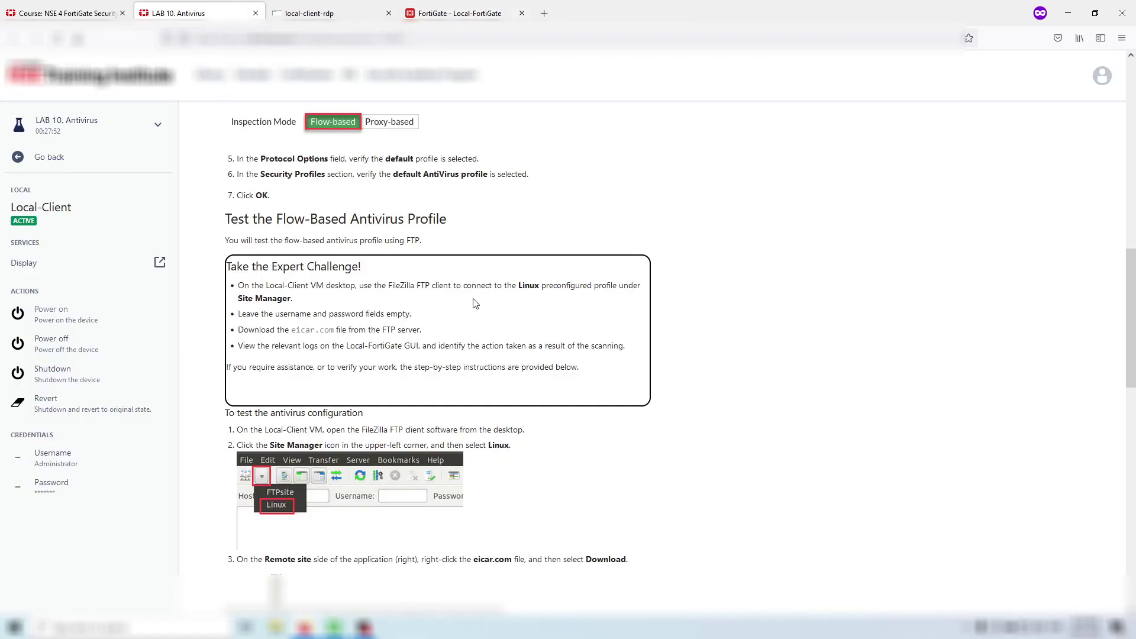
scroll(477, 301, up, 4)
scroll(477, 299, down, 5)
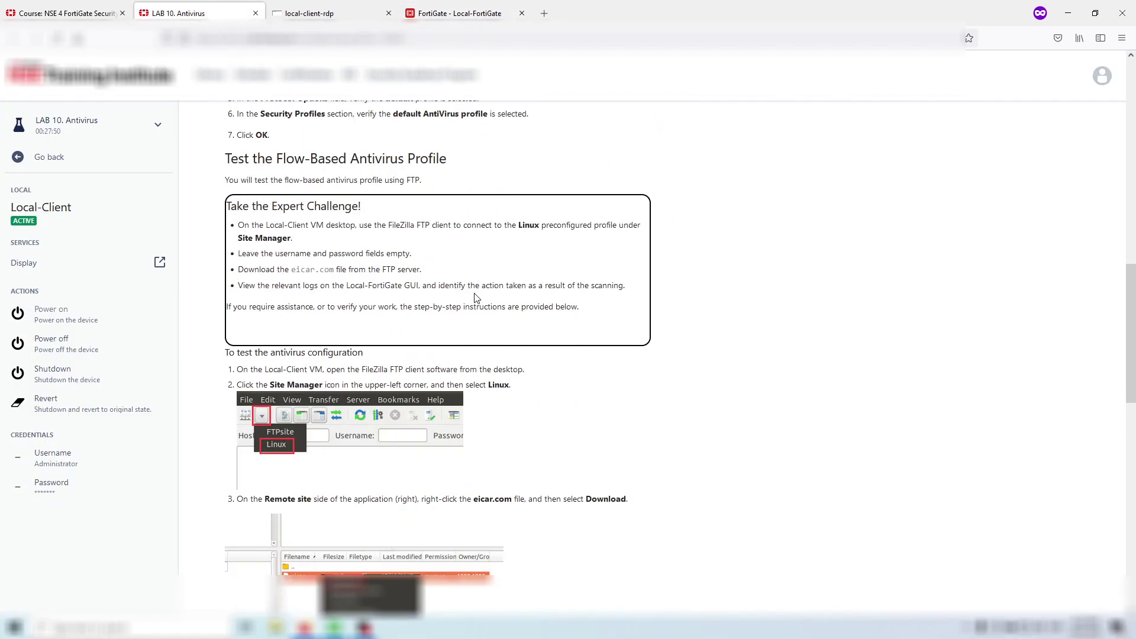